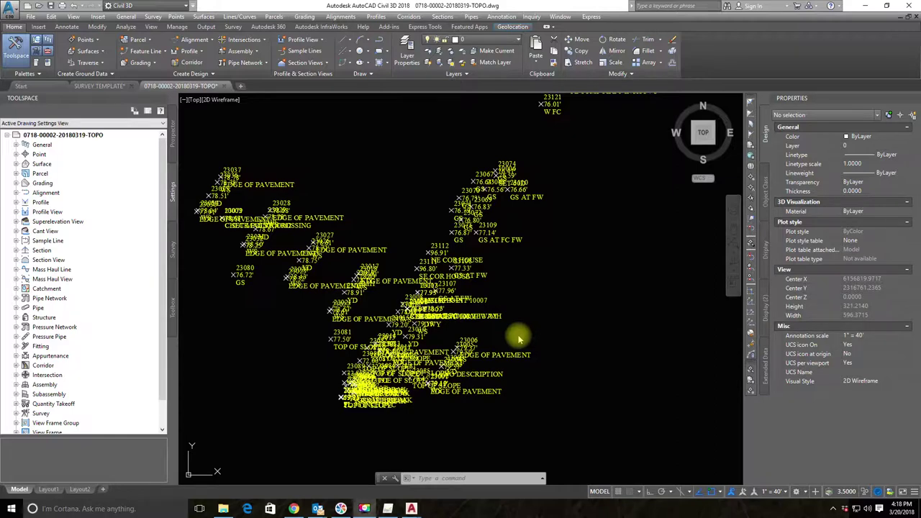
# Examine the imported survey points and how their labels overlap at the current annotation scale
pyautogui.scroll(-5, 528, 317)
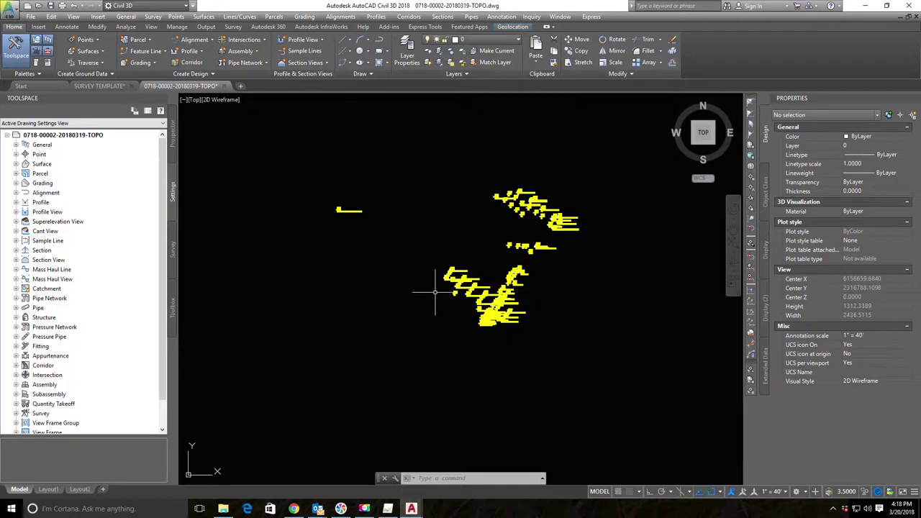
pyautogui.scroll(2, 432, 292)
pyautogui.scroll(4, 619, 288)
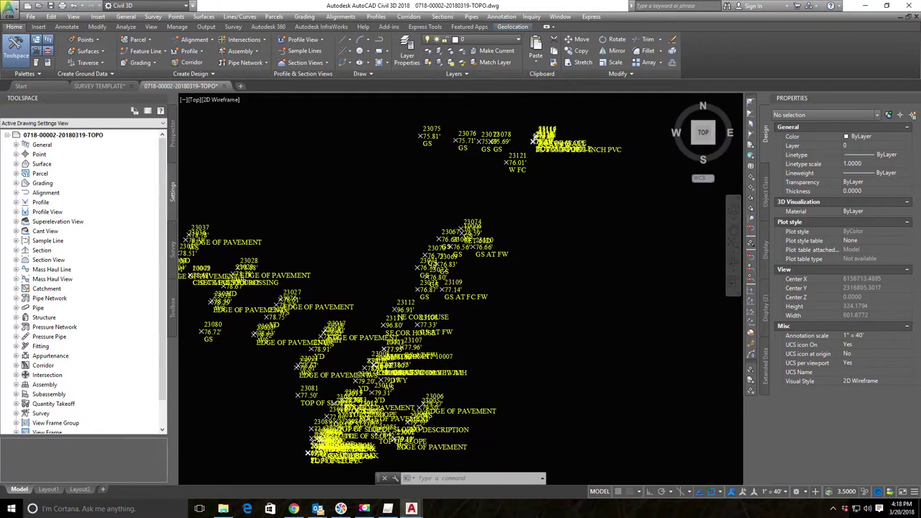
pyautogui.scroll(-4, 400, 272)
pyautogui.moveTo(397, 199); pyautogui.dragTo(446, 223, button='middle')
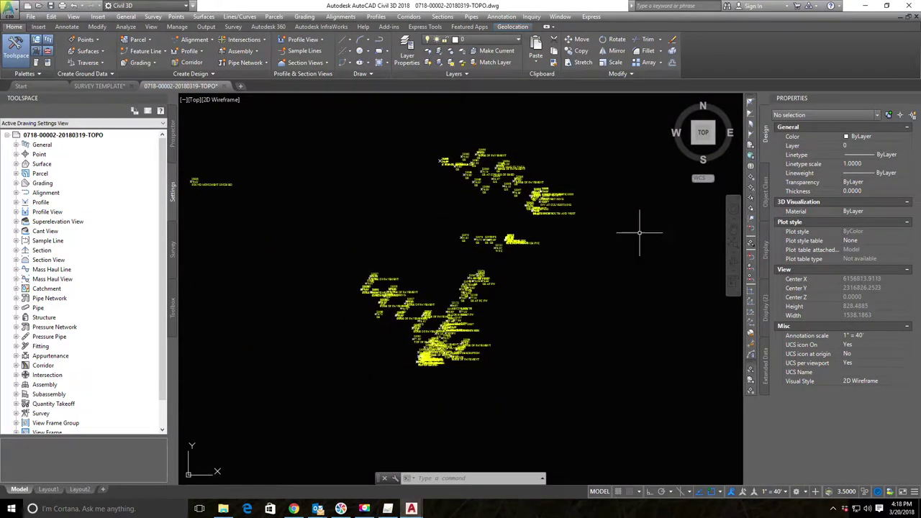
pyautogui.moveTo(456, 351)
pyautogui.mouseDown(button='middle')
pyautogui.moveTo(511, 401)
pyautogui.moveTo(532, 359)
pyautogui.mouseUp(button='middle')
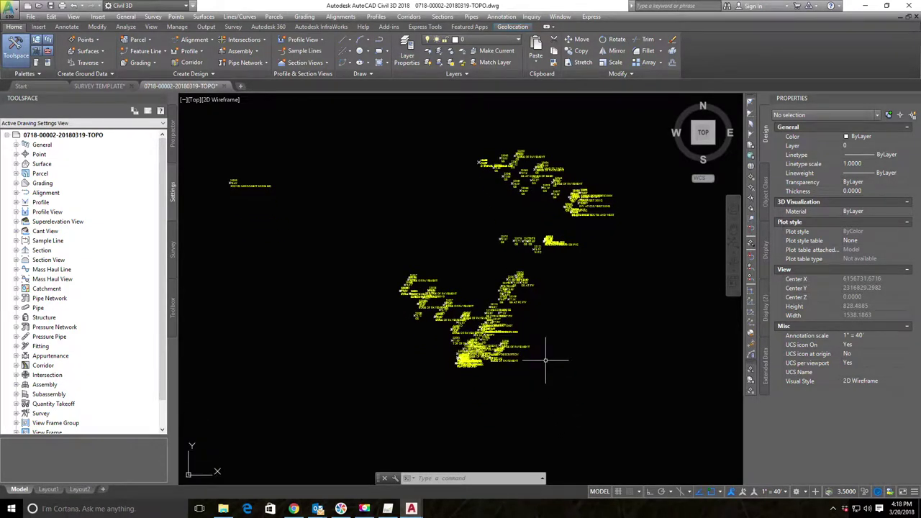
pyautogui.scroll(6, 533, 363)
pyautogui.scroll(-5, 551, 382)
pyautogui.scroll(5, 547, 377)
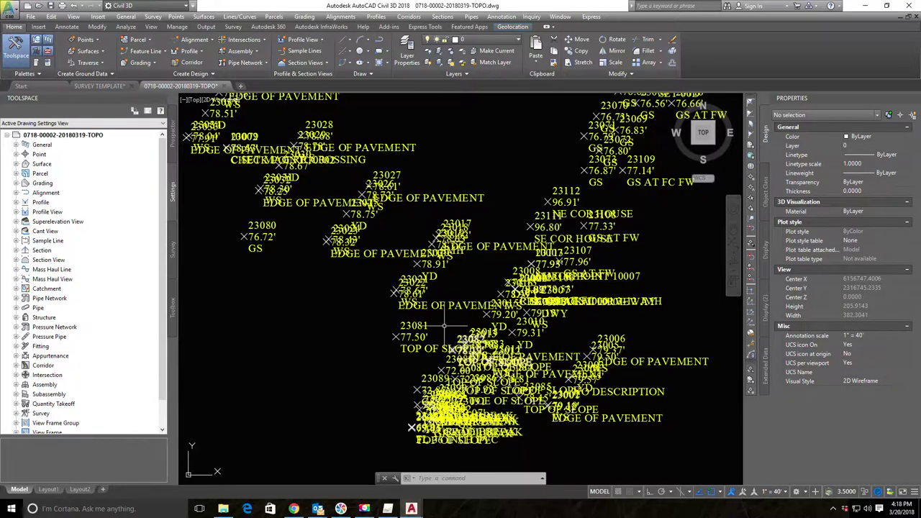
pyautogui.moveTo(534, 271)
pyautogui.mouseDown(button='middle')
pyautogui.moveTo(521, 325)
pyautogui.moveTo(485, 348)
pyautogui.mouseUp(button='middle')
pyautogui.moveTo(543, 302); pyautogui.dragTo(573, 229, button='middle')
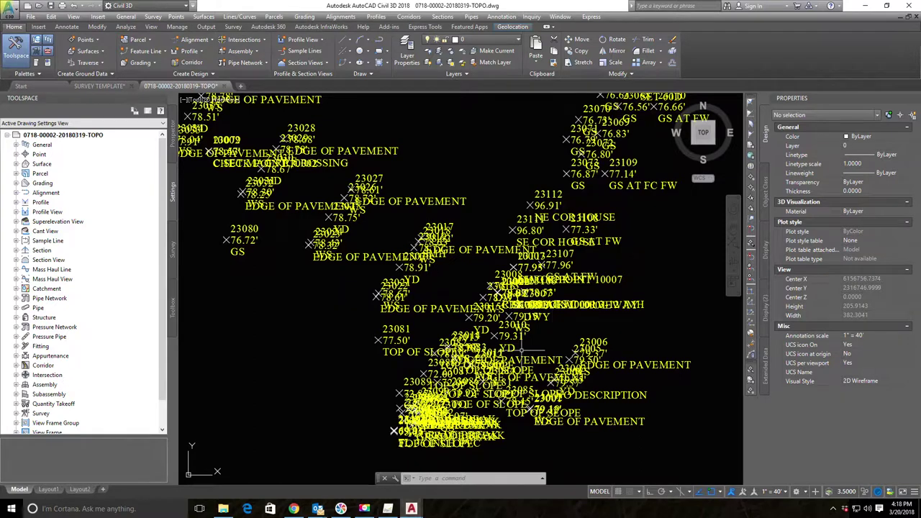
pyautogui.scroll(-3, 532, 294)
pyautogui.moveTo(579, 338); pyautogui.dragTo(536, 304, button='middle')
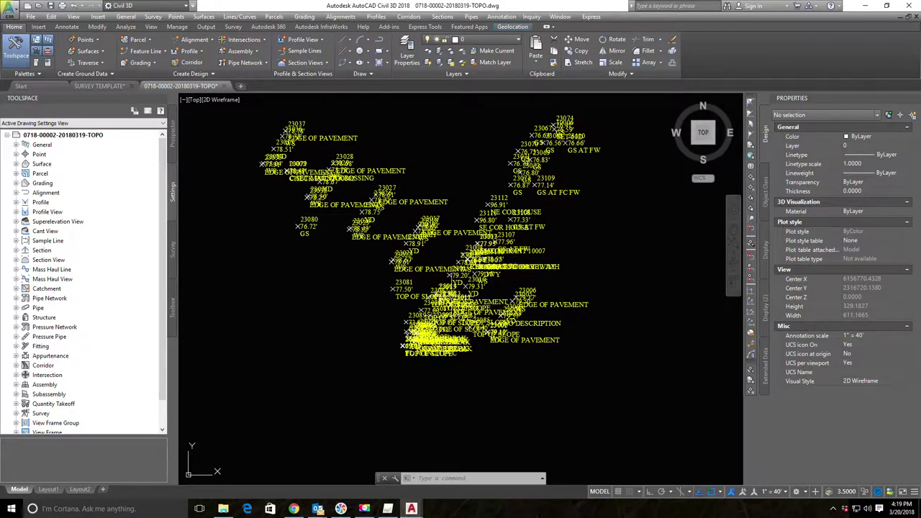
# Set the drawing's annotation scale to 1" = 10' and check the point label size
pyautogui.click(785, 491)
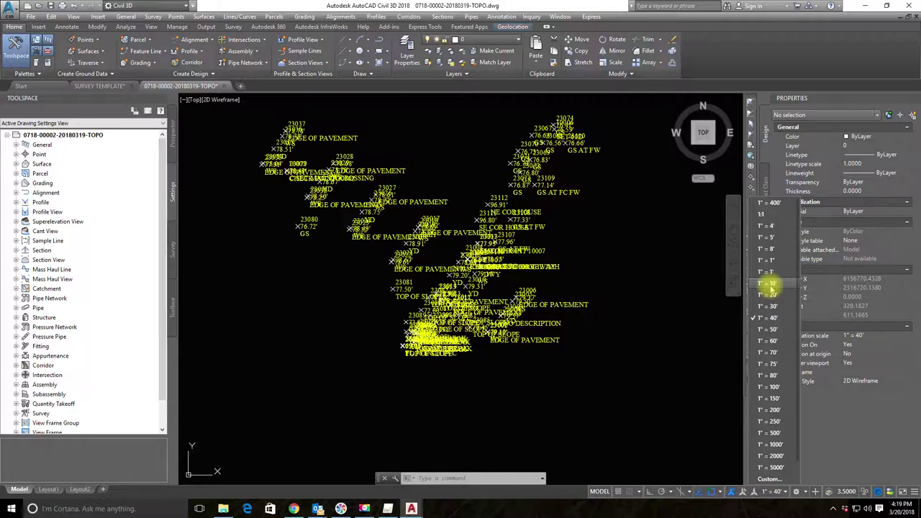
pyautogui.click(770, 285)
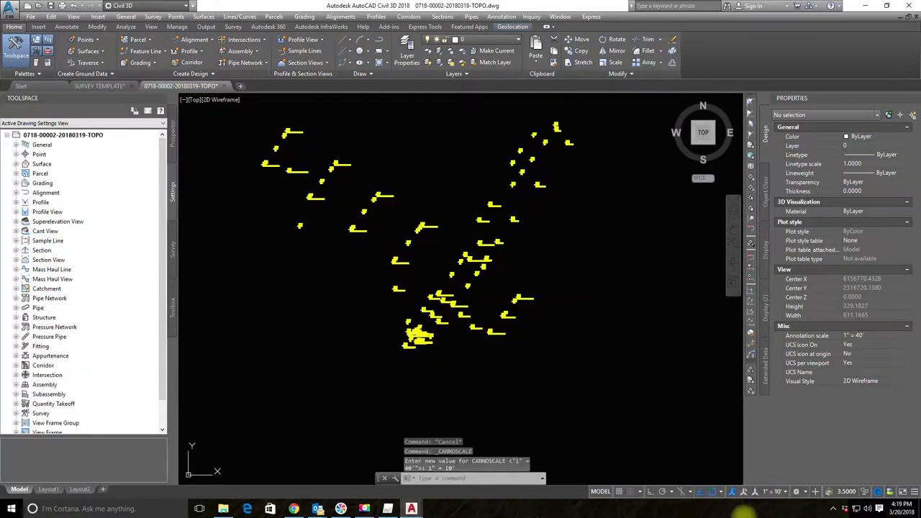
pyautogui.scroll(5, 507, 236)
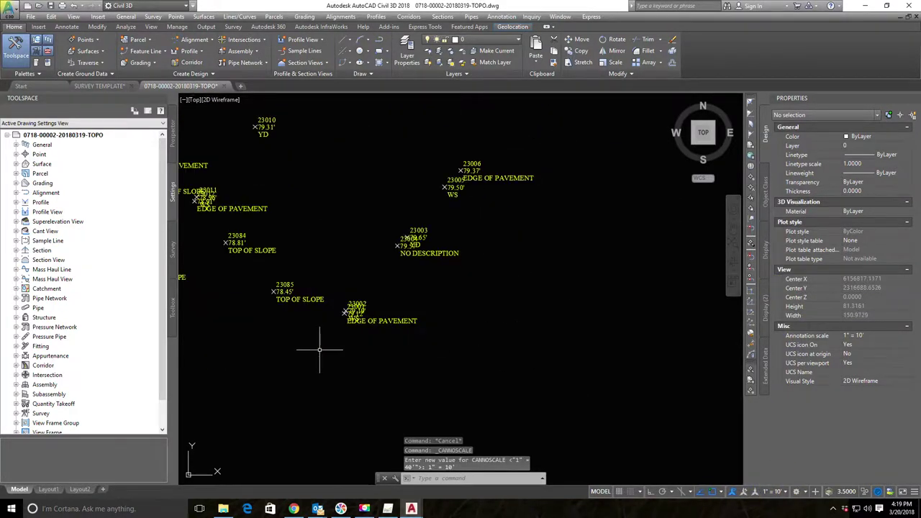
pyautogui.scroll(-3, 464, 261)
pyautogui.scroll(6, 370, 205)
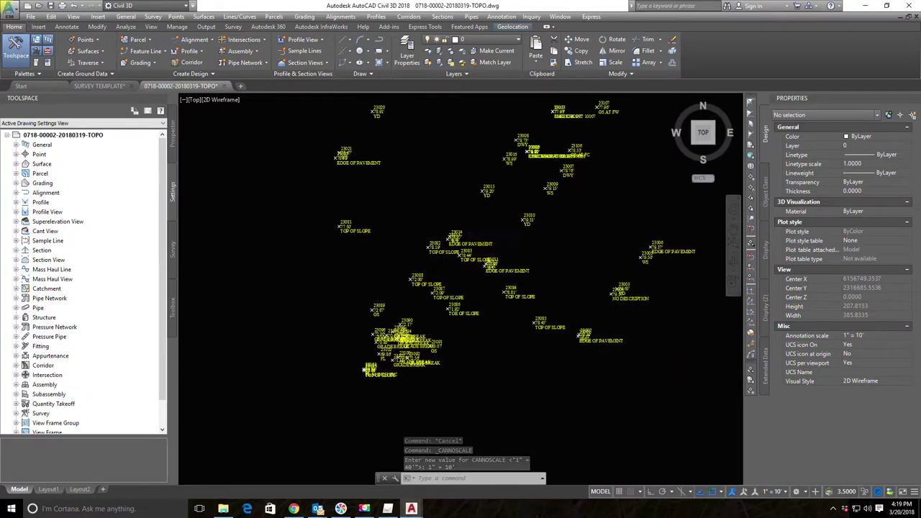
# Examine the spacing and legibility of the rescaled point labels across the survey, including the dense grade-break cluster
pyautogui.moveTo(517, 321)
pyautogui.mouseDown(button='middle')
pyautogui.moveTo(549, 282)
pyautogui.moveTo(582, 121)
pyautogui.mouseUp(button='middle')
pyautogui.scroll(-5, 581, 242)
pyautogui.scroll(3, 496, 324)
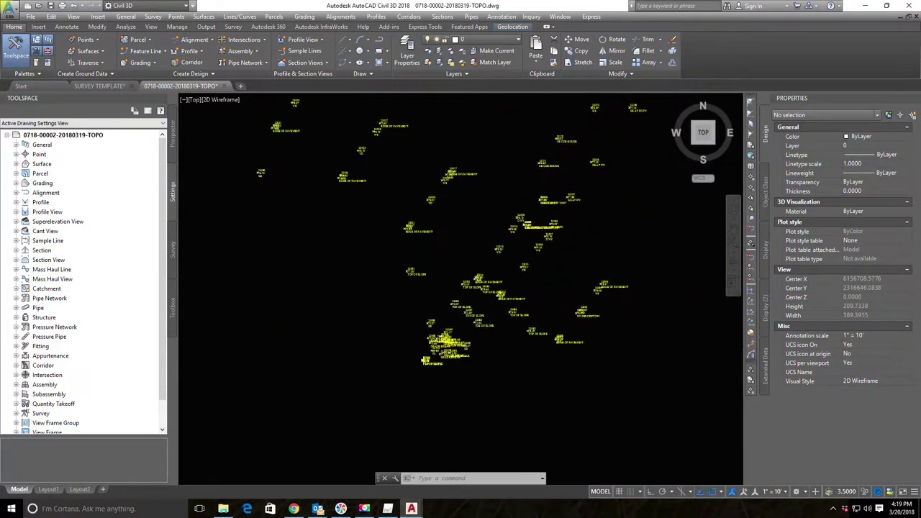
pyautogui.scroll(4, 496, 325)
pyautogui.scroll(-6, 518, 324)
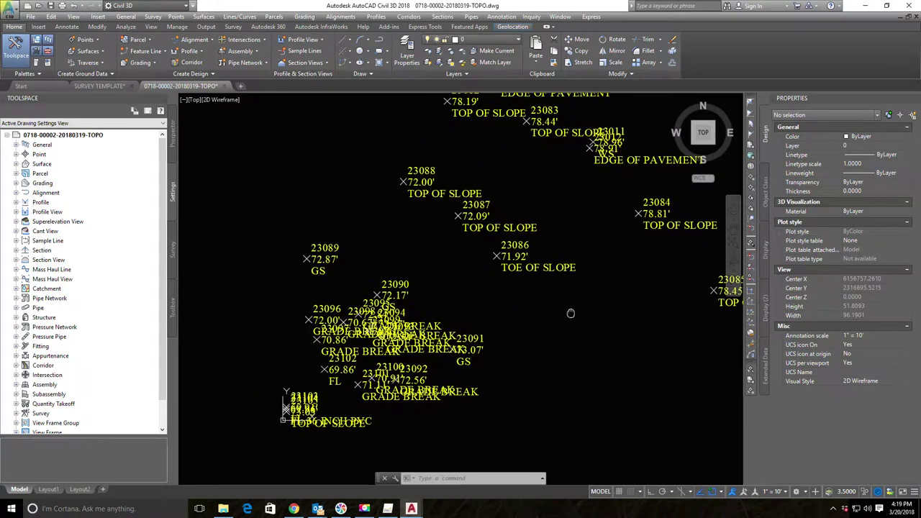
pyautogui.moveTo(517, 214); pyautogui.dragTo(468, 309, button='middle')
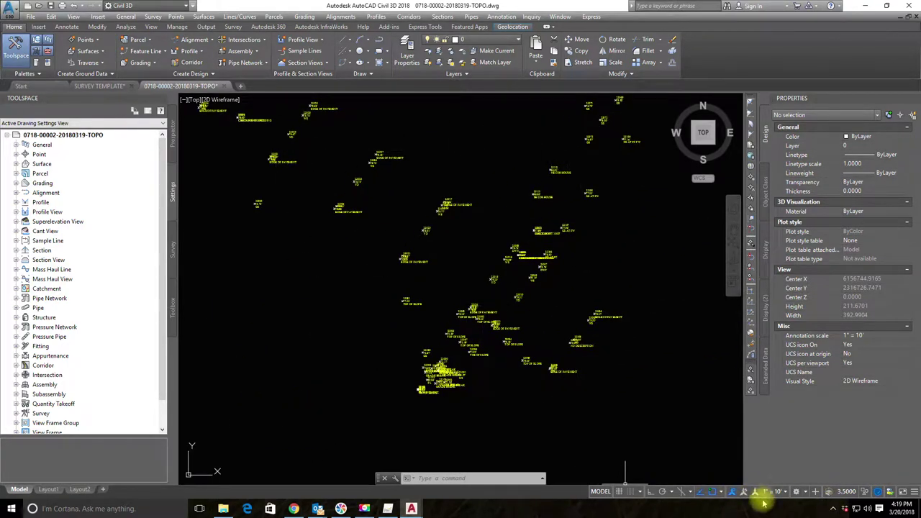
pyautogui.moveTo(362, 283)
pyautogui.mouseDown(button='middle')
pyautogui.moveTo(496, 366)
pyautogui.moveTo(390, 323)
pyautogui.moveTo(371, 292)
pyautogui.mouseUp(button='middle')
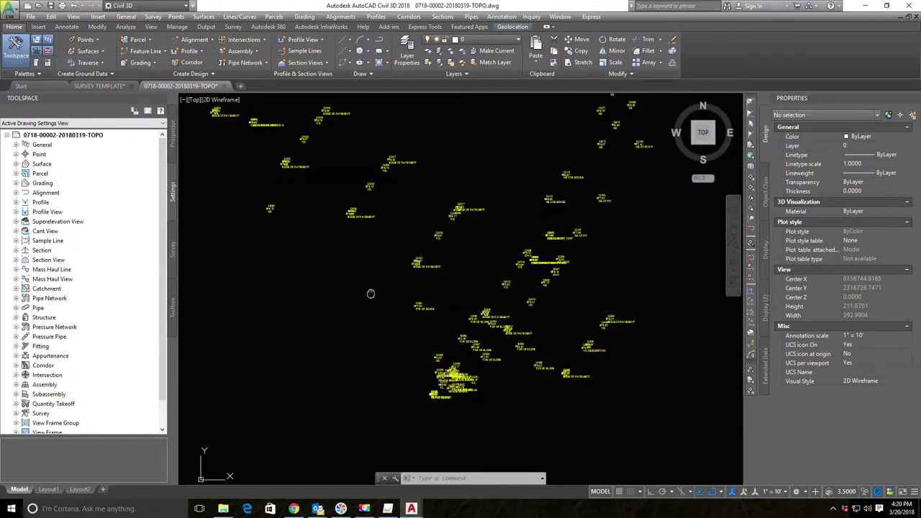
pyautogui.scroll(2, 315, 151)
pyautogui.scroll(2, 315, 151)
pyautogui.scroll(3, 456, 184)
pyautogui.moveTo(591, 393); pyautogui.dragTo(495, 254, button='middle')
pyautogui.scroll(-6, 496, 253)
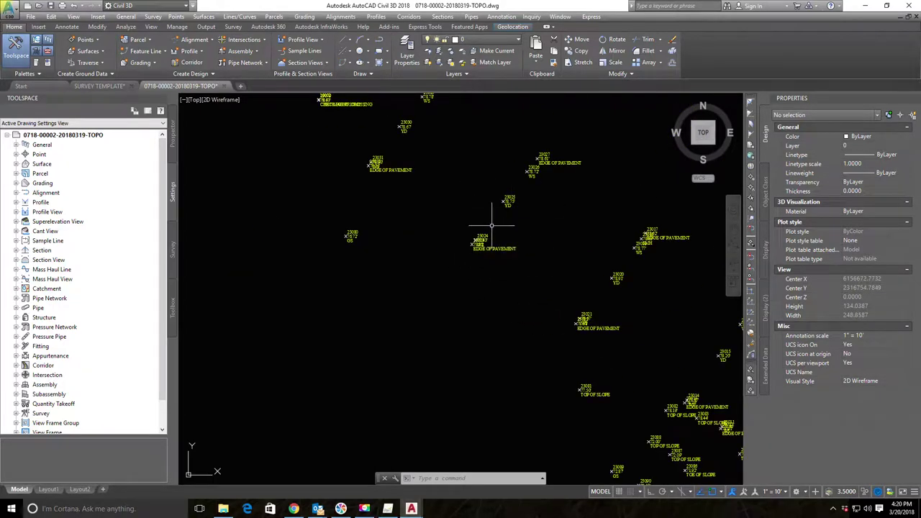
# Select the edge-of-pavement point 23023 and review its point style, label style and layer properties
pyautogui.scroll(2, 506, 256)
pyautogui.scroll(1, 506, 257)
pyautogui.click(476, 228)
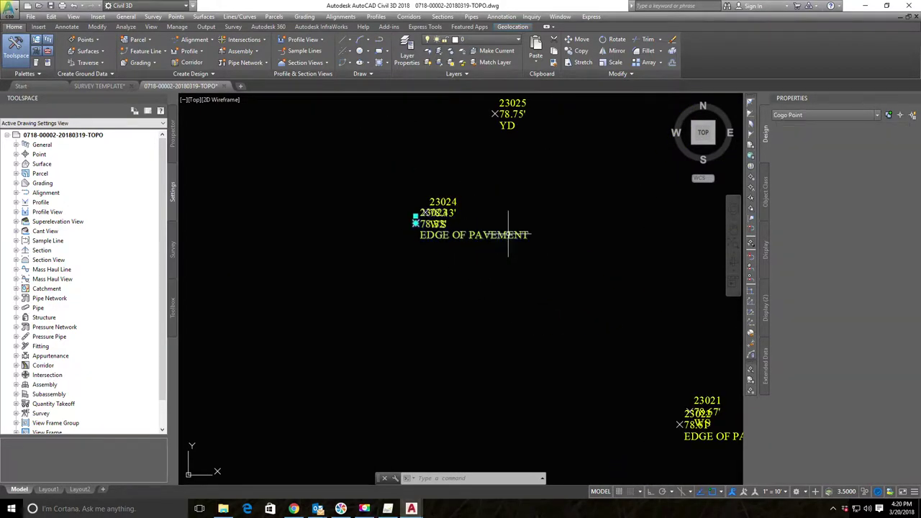
pyautogui.click(522, 262)
pyautogui.click(477, 199)
pyautogui.click(425, 252)
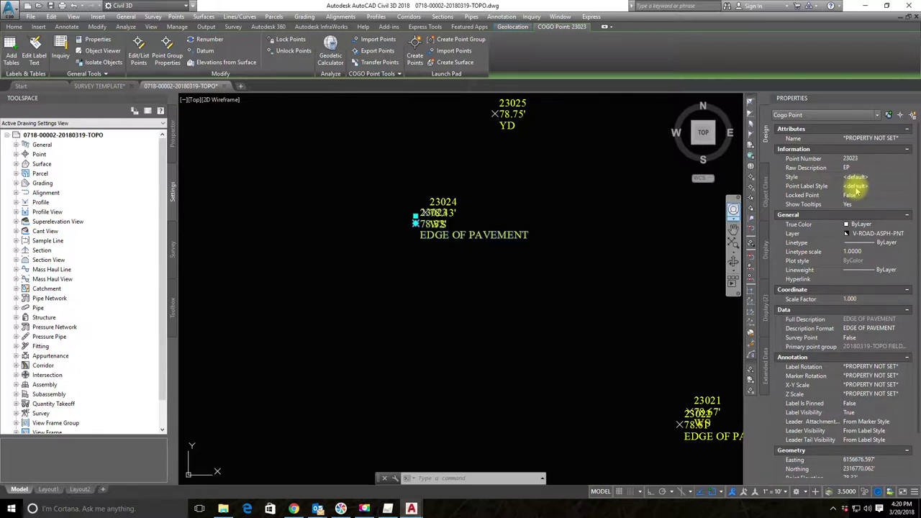
# Close the Properties palette and clear the point selection
pyautogui.click(910, 100)
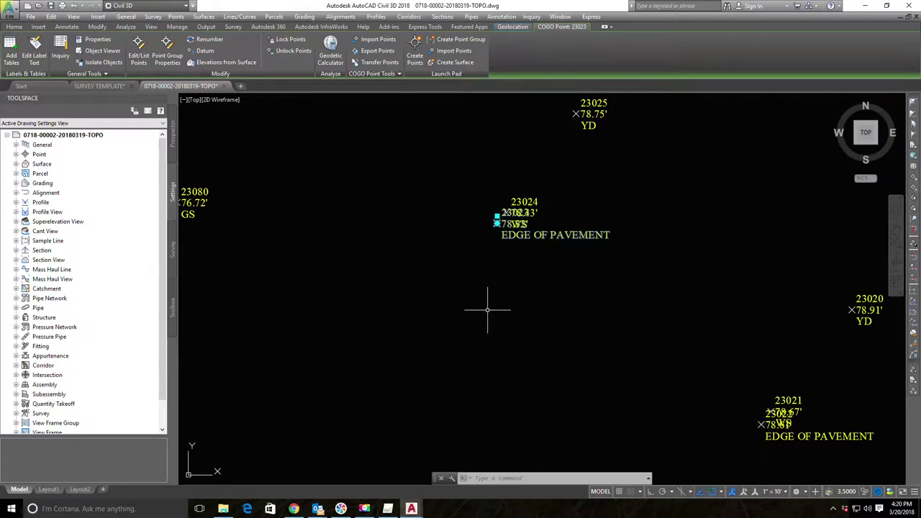
pyautogui.click(566, 223)
pyautogui.press('Escape')
pyautogui.click(558, 272)
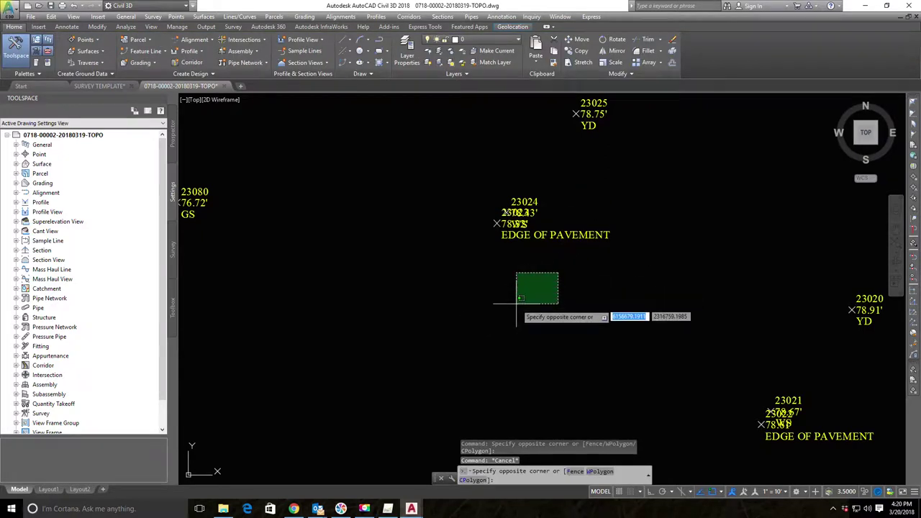
pyautogui.click(516, 304)
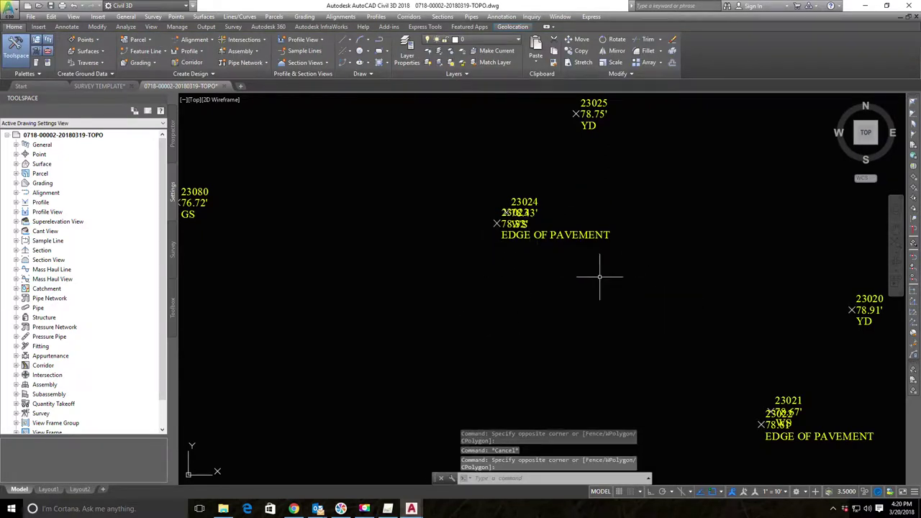
# Reopen the Properties palette for the edge-of-pavement point 23023 and deselect the point
pyautogui.click(525, 237)
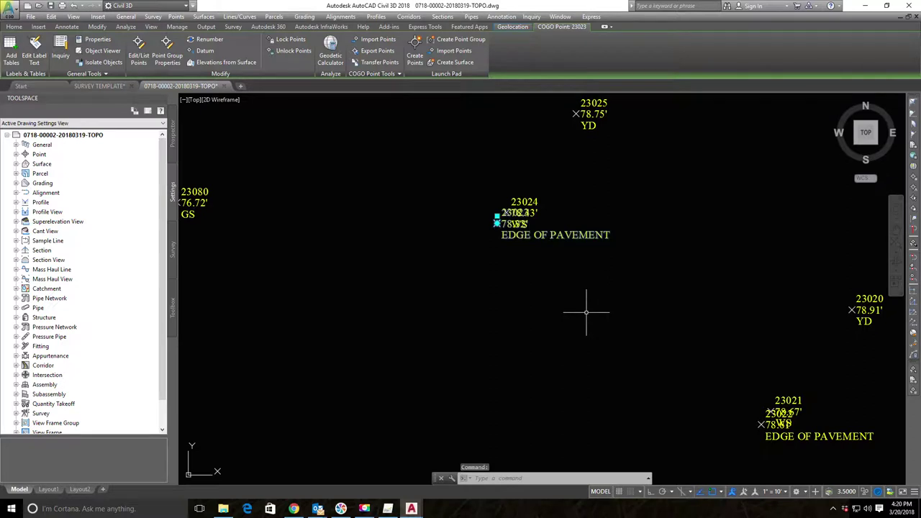
pyautogui.press('Escape')
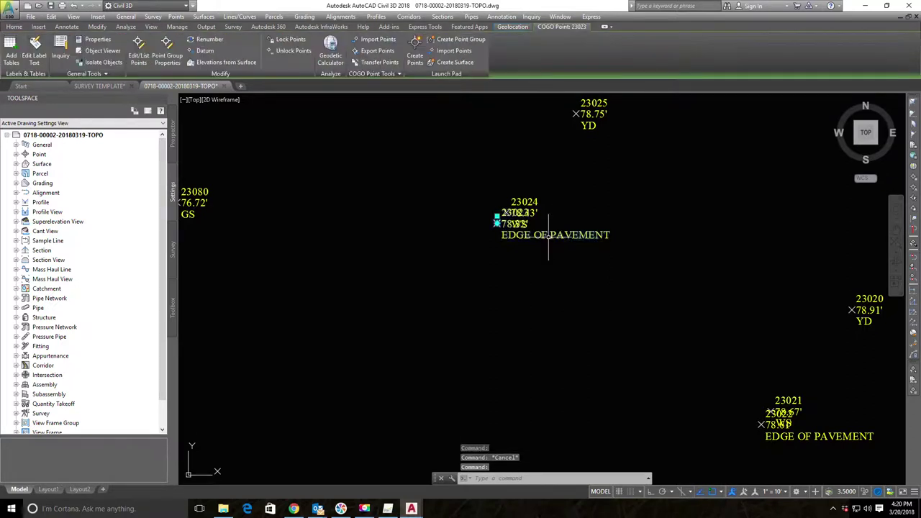
pyautogui.rightClick(527, 236)
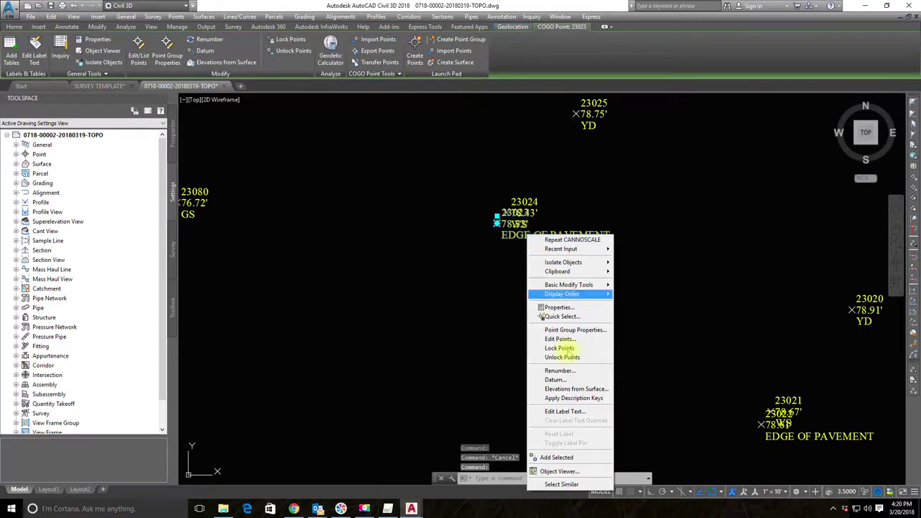
pyautogui.click(558, 308)
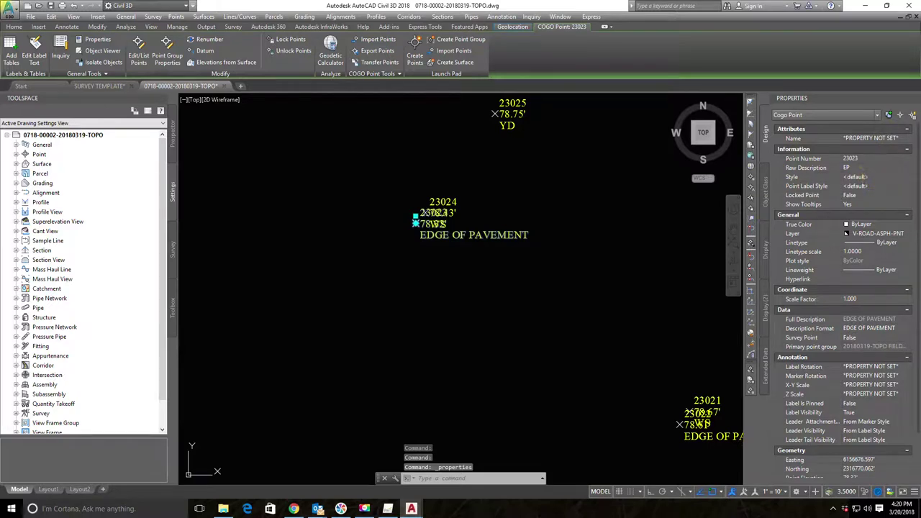
pyautogui.press('Escape')
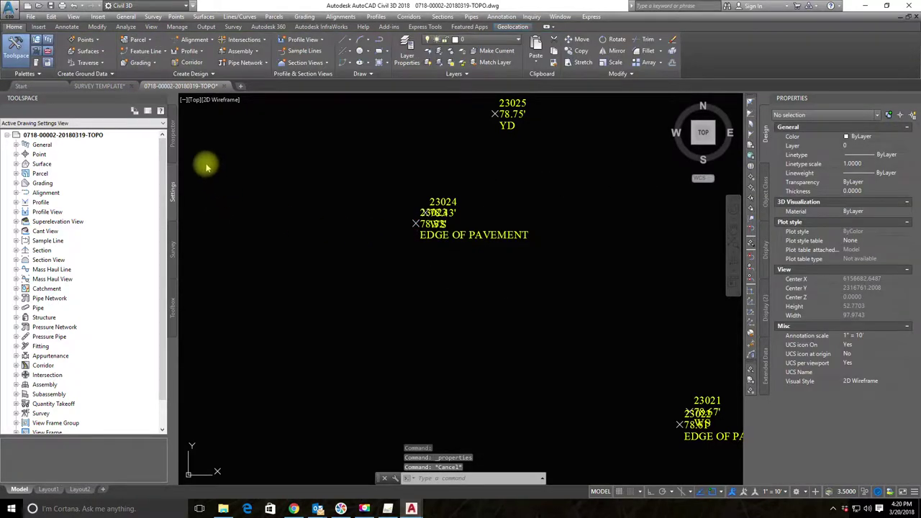
# Close the Toolspace and display it again
pyautogui.click(163, 100)
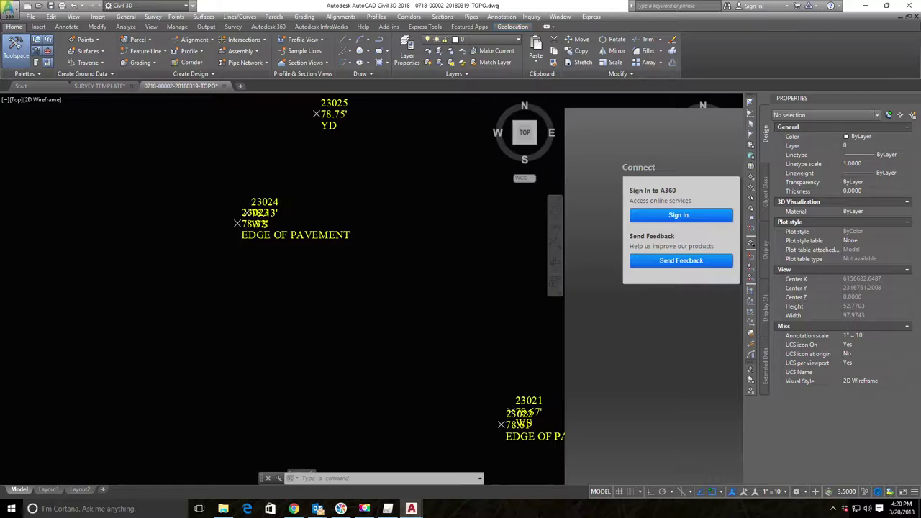
pyautogui.click(126, 16)
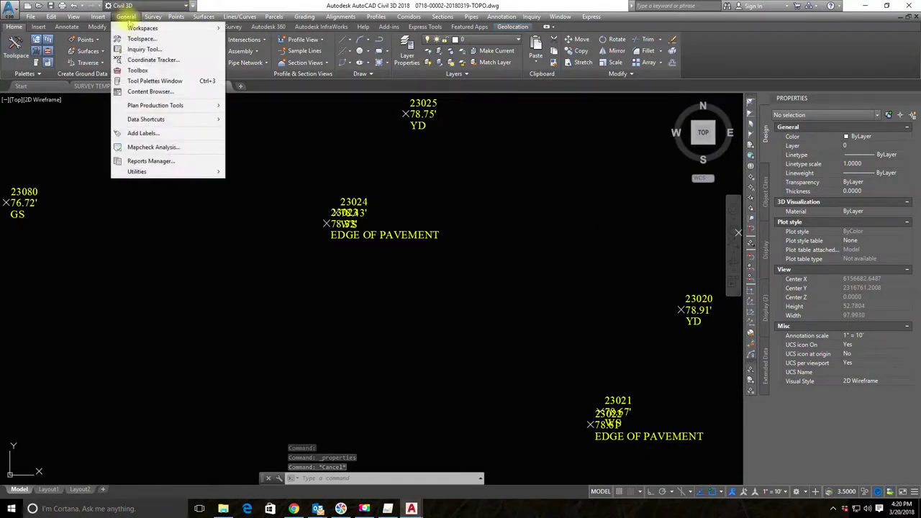
pyautogui.click(138, 38)
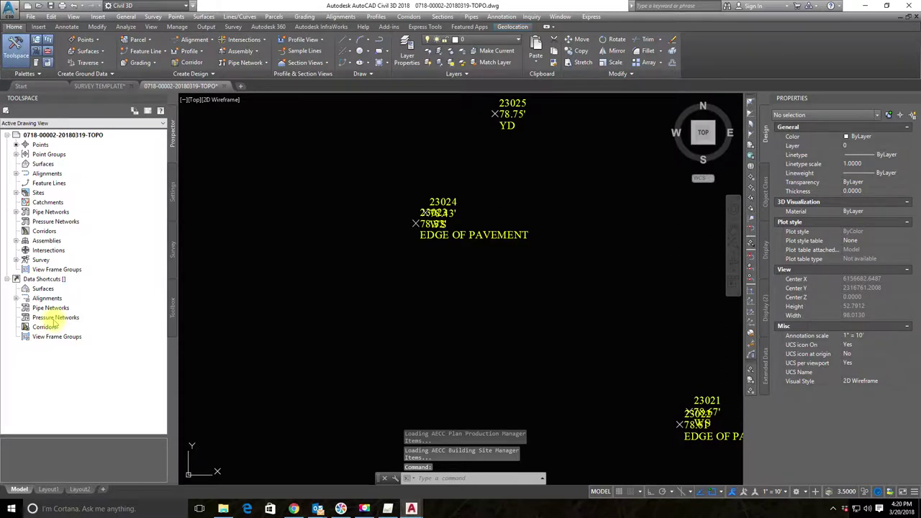
# Compare the Settings and Prospector views of the Toolspace
pyautogui.click(177, 185)
pyautogui.click(173, 133)
pyautogui.click(175, 184)
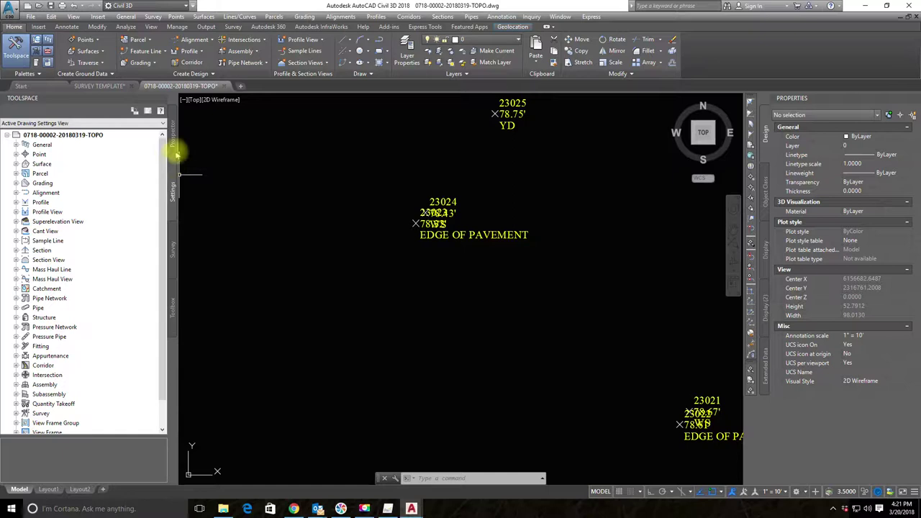
# Set the default point label style of the _All Points point group to Point# and Full Description
pyautogui.click(172, 149)
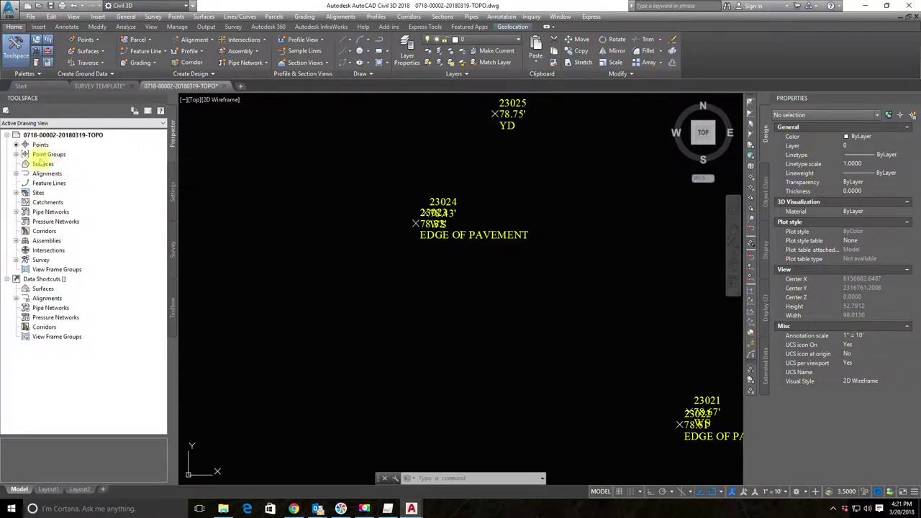
pyautogui.click(16, 154)
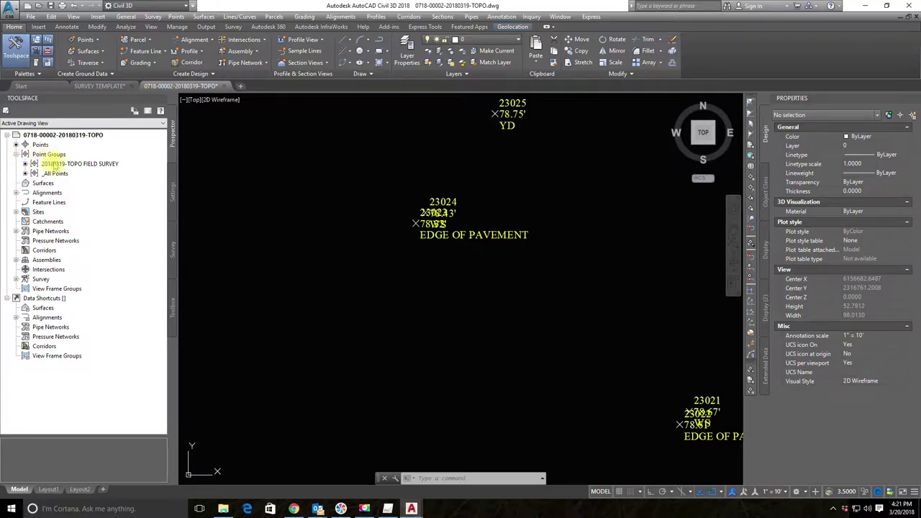
pyautogui.click(72, 165)
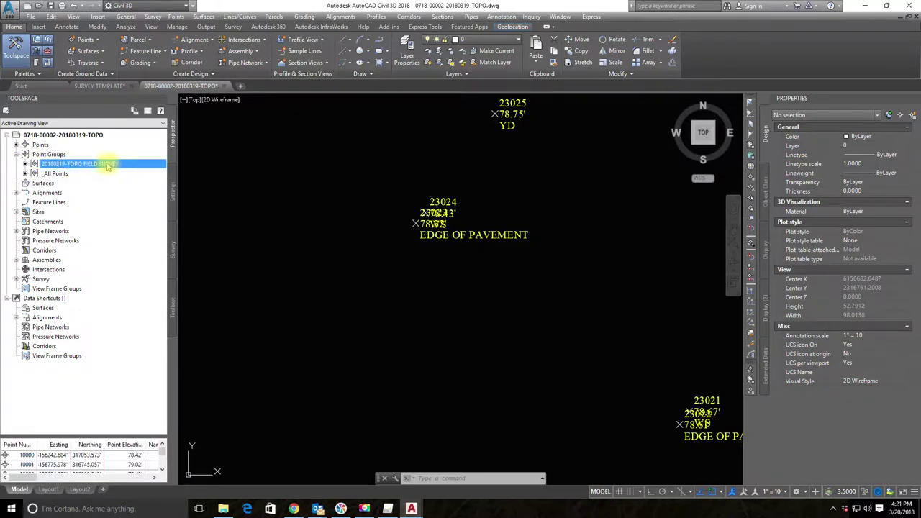
pyautogui.click(63, 175)
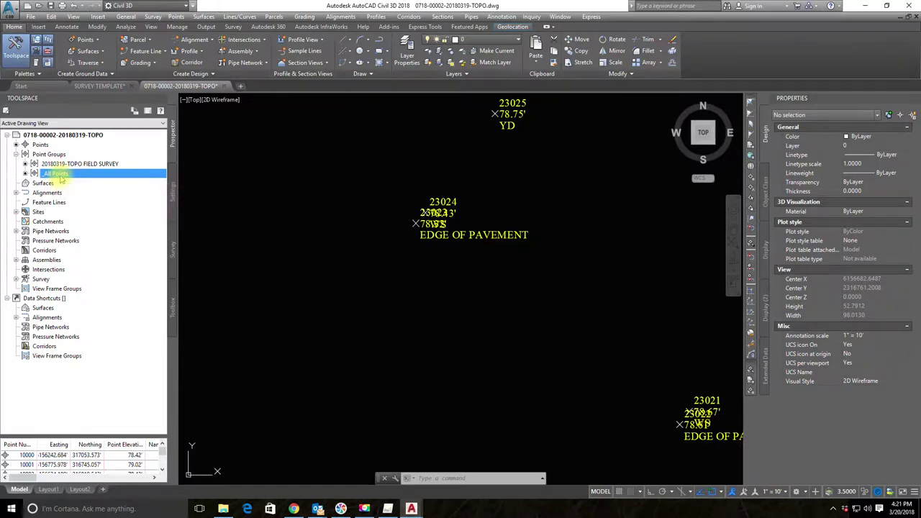
pyautogui.rightClick(72, 177)
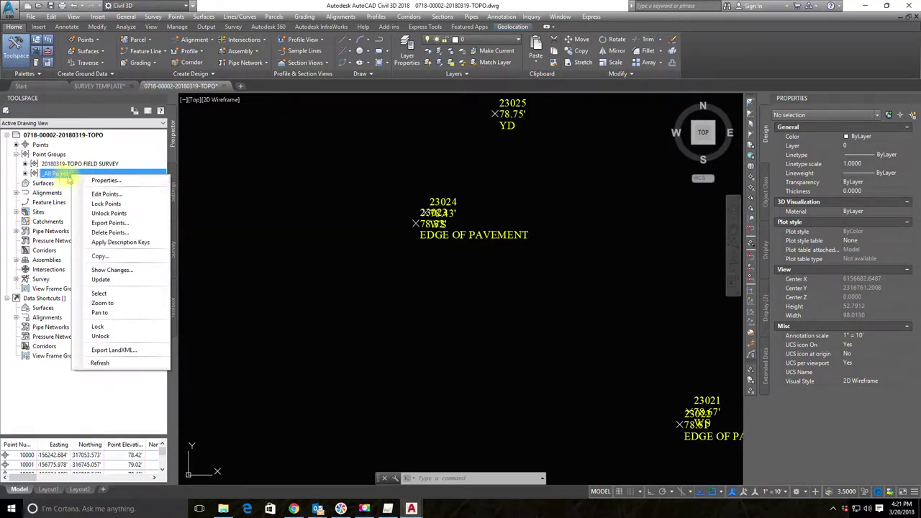
pyautogui.click(98, 181)
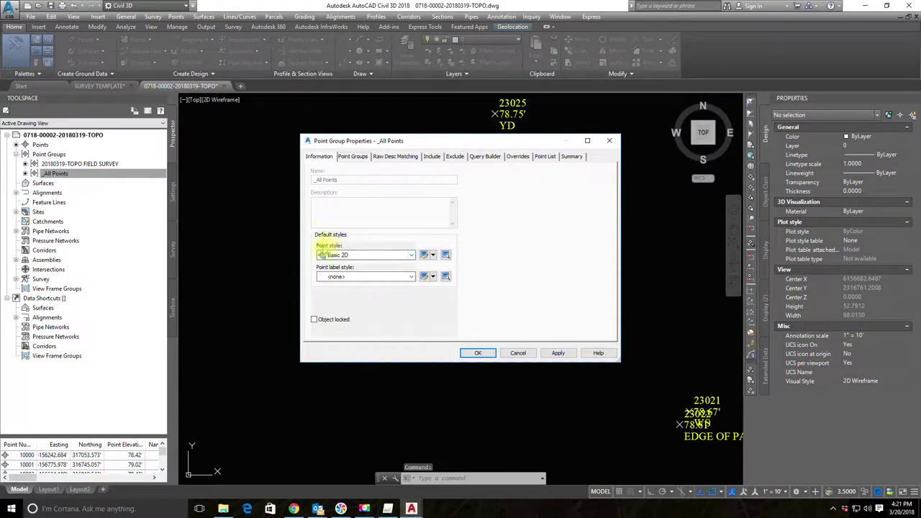
pyautogui.click(414, 278)
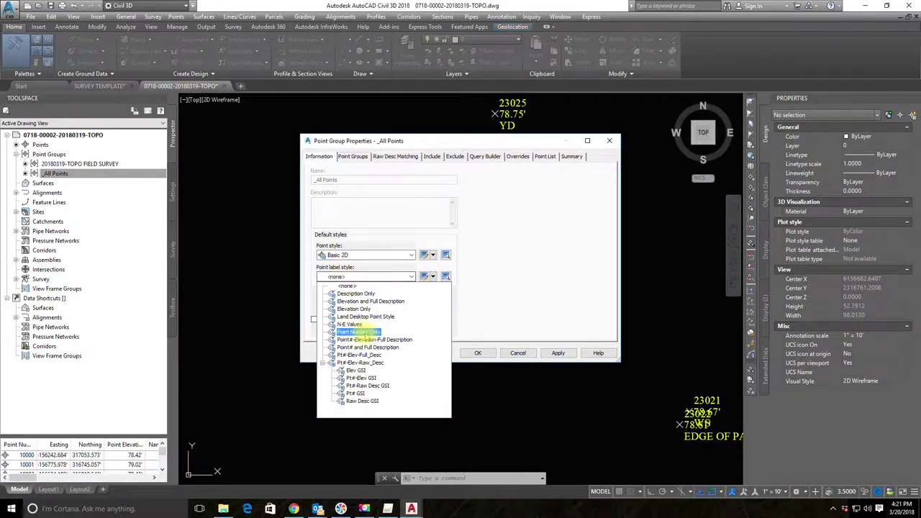
pyautogui.click(368, 348)
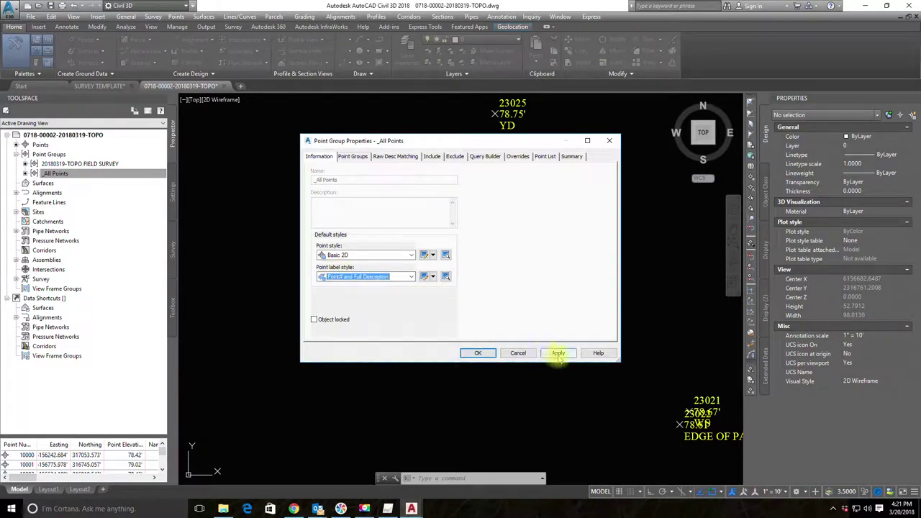
pyautogui.click(477, 352)
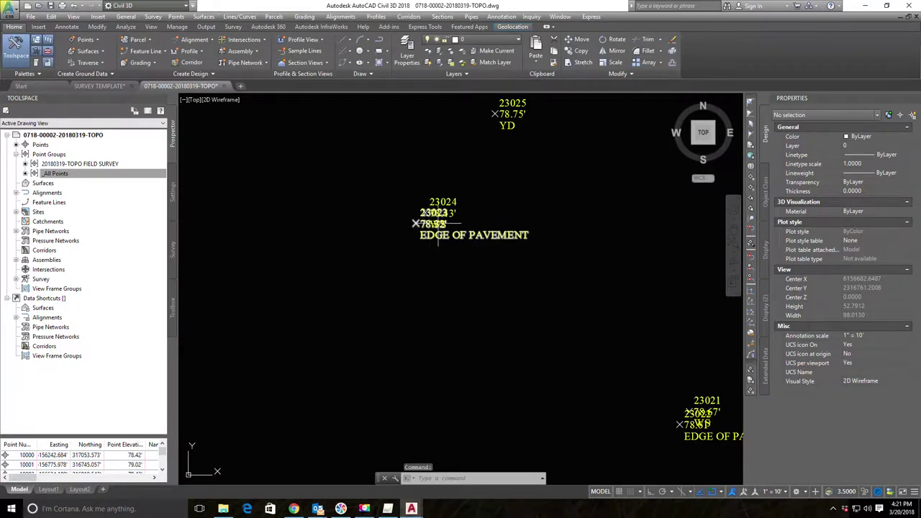
pyautogui.click(62, 177)
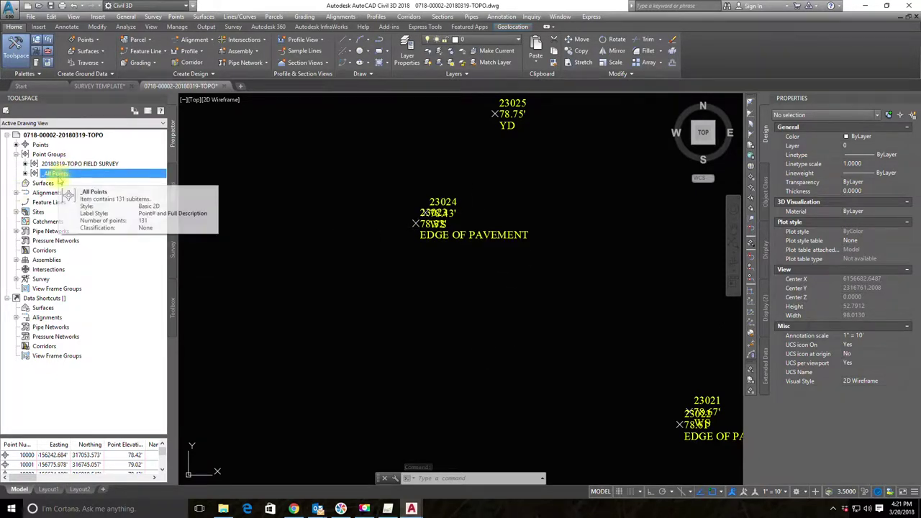
pyautogui.rightClick(57, 175)
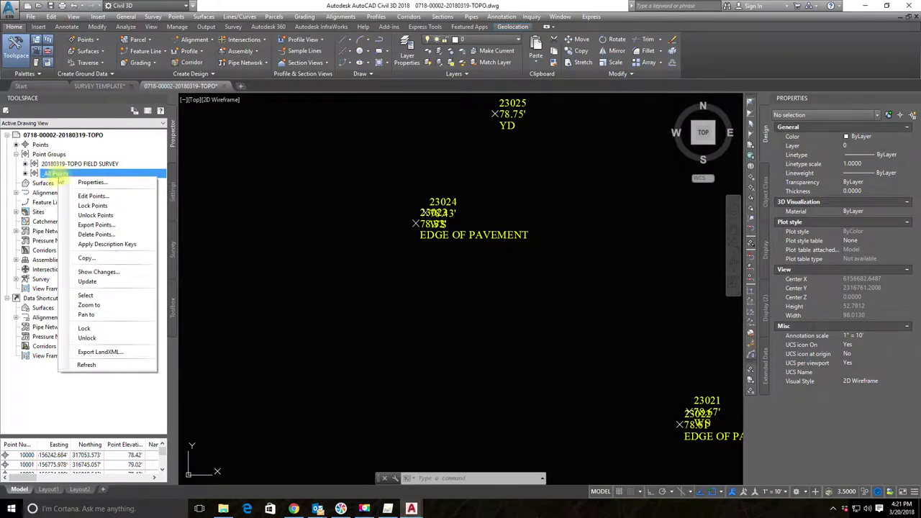
pyautogui.click(53, 164)
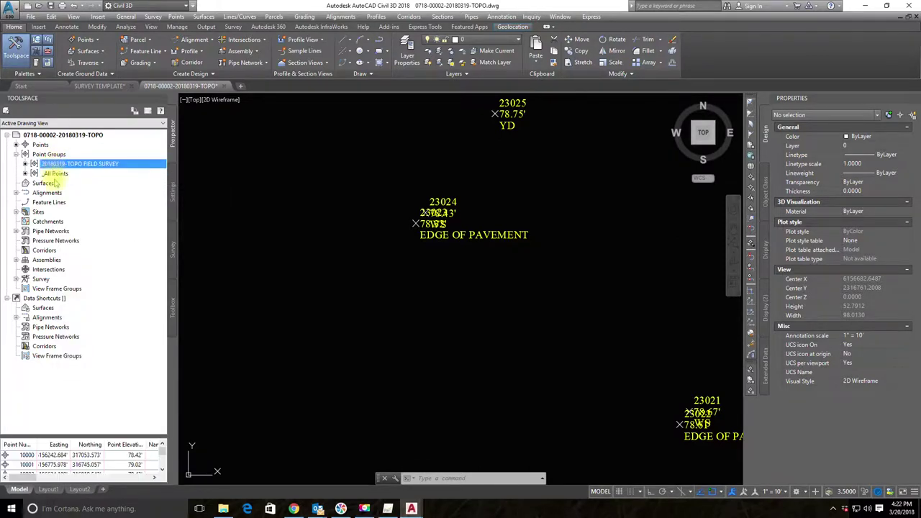
pyautogui.click(53, 172)
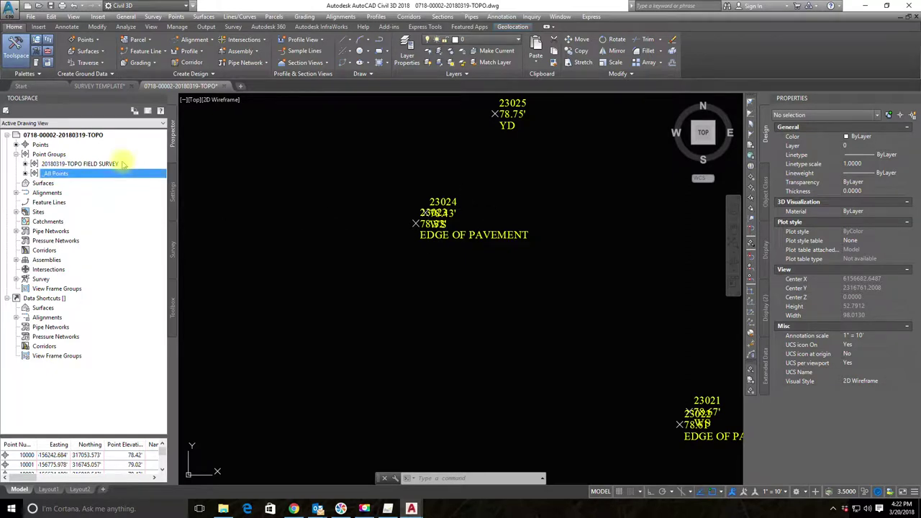
pyautogui.click(71, 165)
pyautogui.click(70, 175)
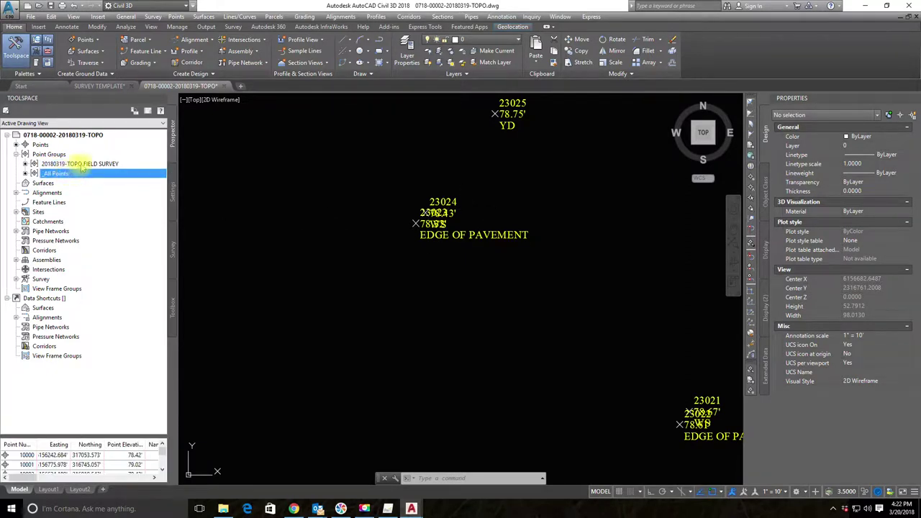
pyautogui.click(74, 165)
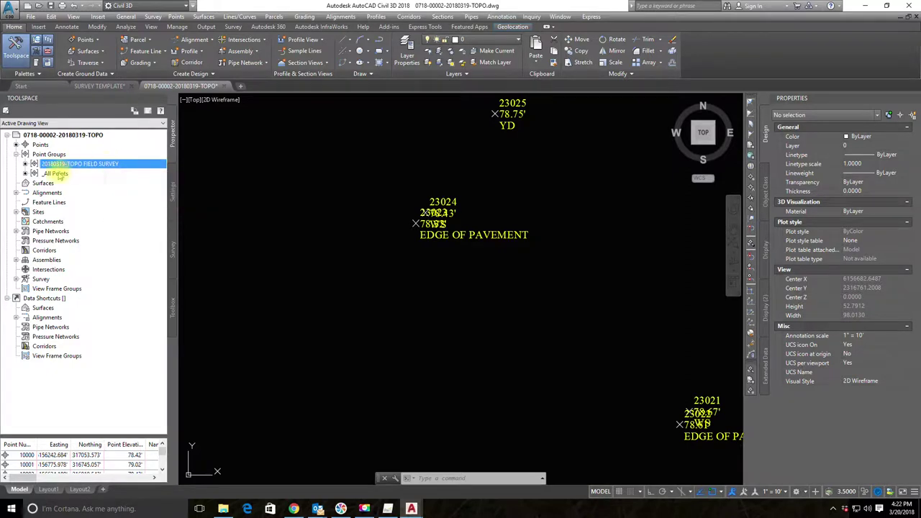
pyautogui.click(59, 176)
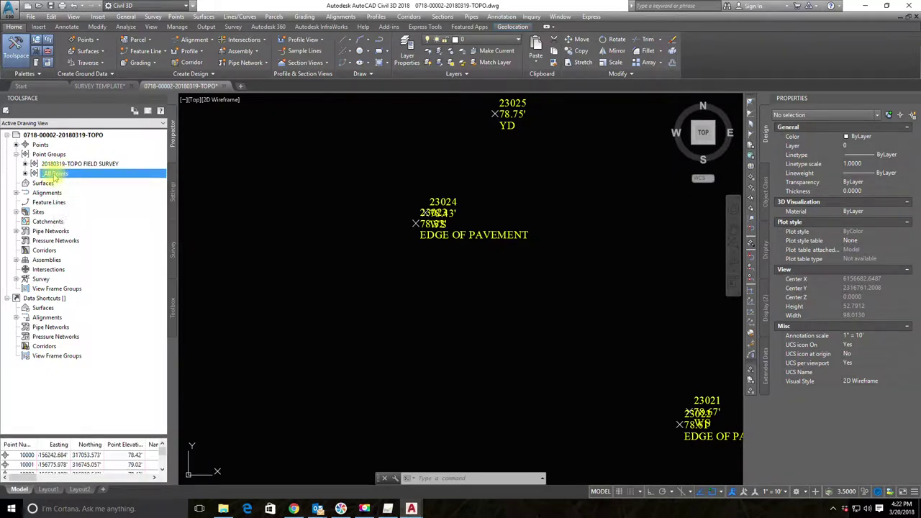
pyautogui.rightClick(56, 178)
# Move _All Points above 20180319-TOPO FIELD SURVEY in the point group display order and apply the change
pyautogui.click(58, 154)
pyautogui.rightClick(70, 154)
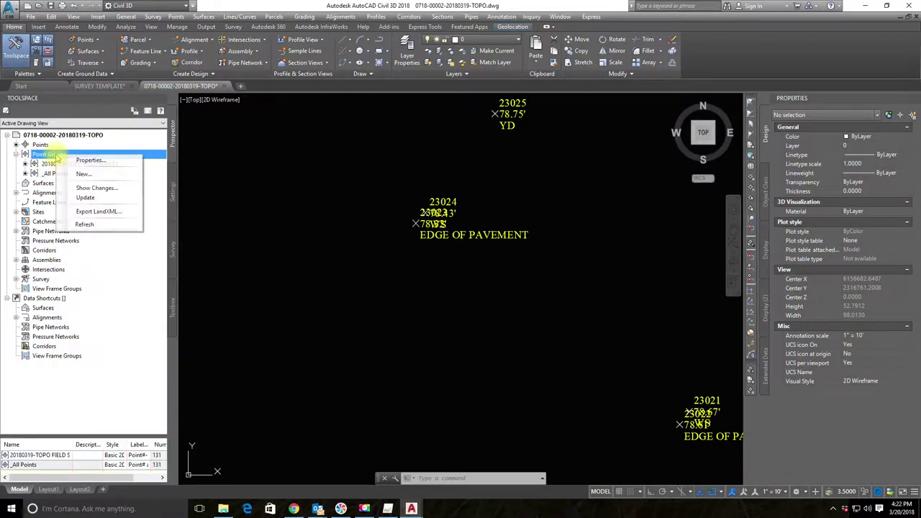
pyautogui.click(78, 162)
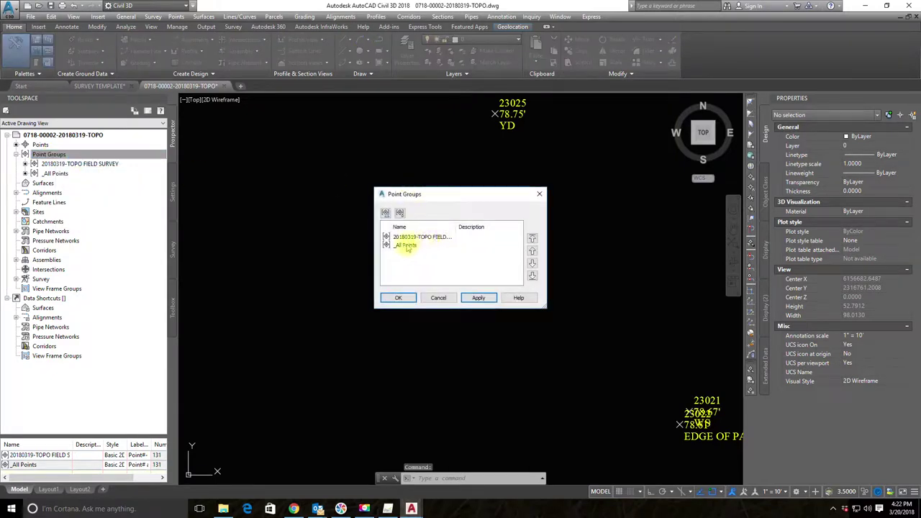
pyautogui.click(515, 246)
pyautogui.click(531, 240)
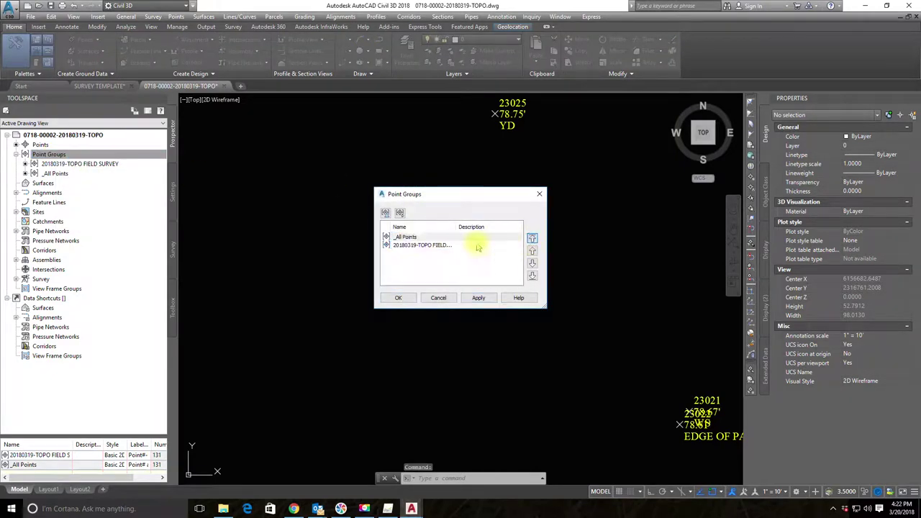
pyautogui.click(478, 298)
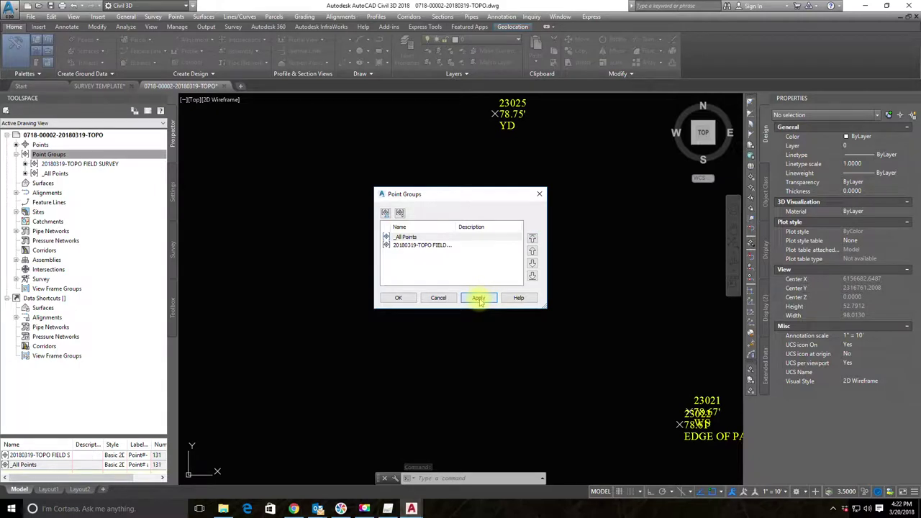
pyautogui.click(399, 297)
# Examine the point labels around 23023 to 23027 and review the default styles of the _All Points group
pyautogui.moveTo(508, 181)
pyautogui.mouseDown(button='middle')
pyautogui.moveTo(439, 192)
pyautogui.moveTo(432, 295)
pyautogui.mouseUp(button='middle')
pyautogui.scroll(2, 438, 264)
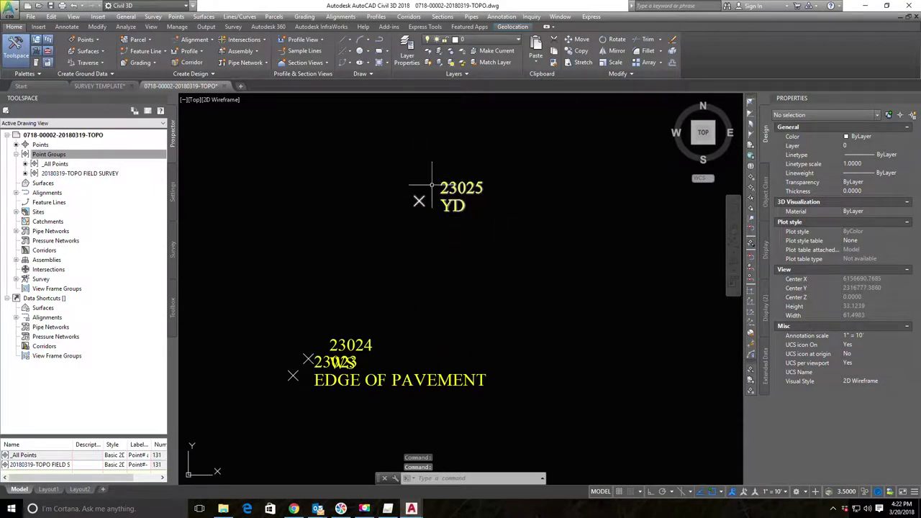
pyautogui.click(58, 154)
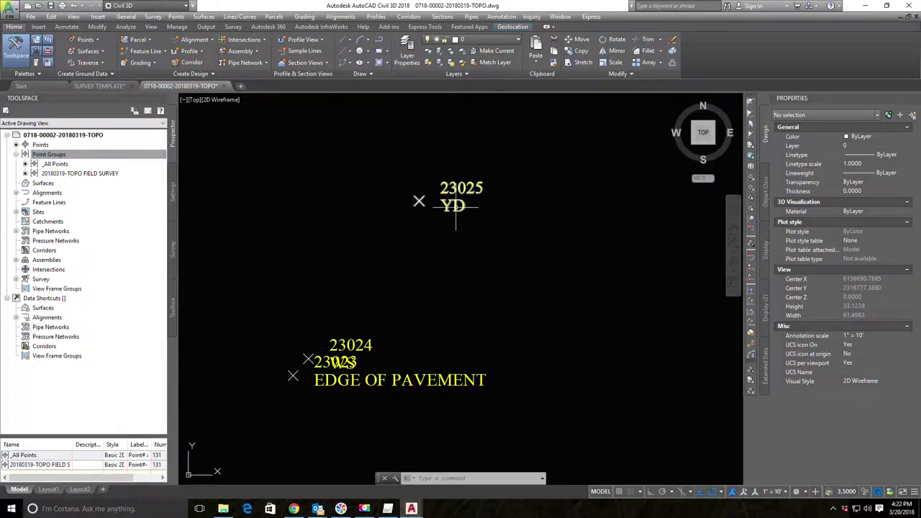
pyautogui.moveTo(463, 319); pyautogui.dragTo(349, 199, button='middle')
pyautogui.scroll(-4, 314, 213)
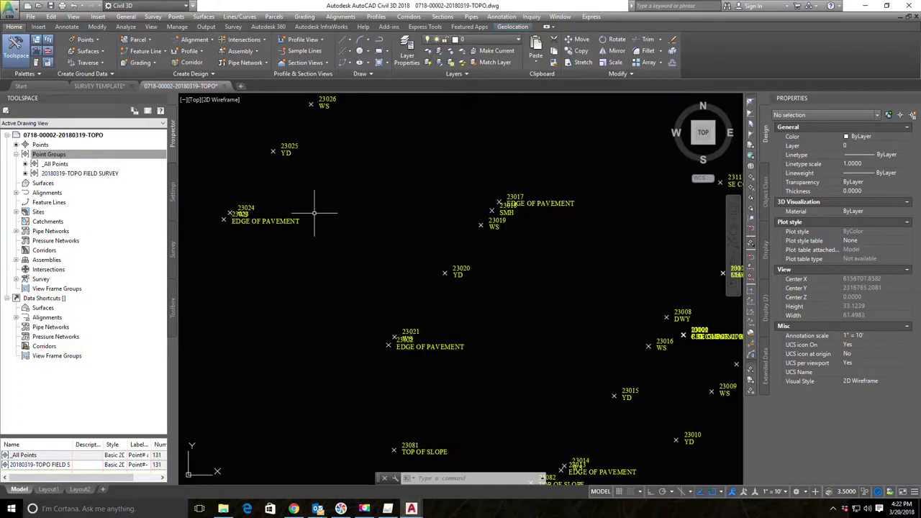
pyautogui.scroll(4, 321, 177)
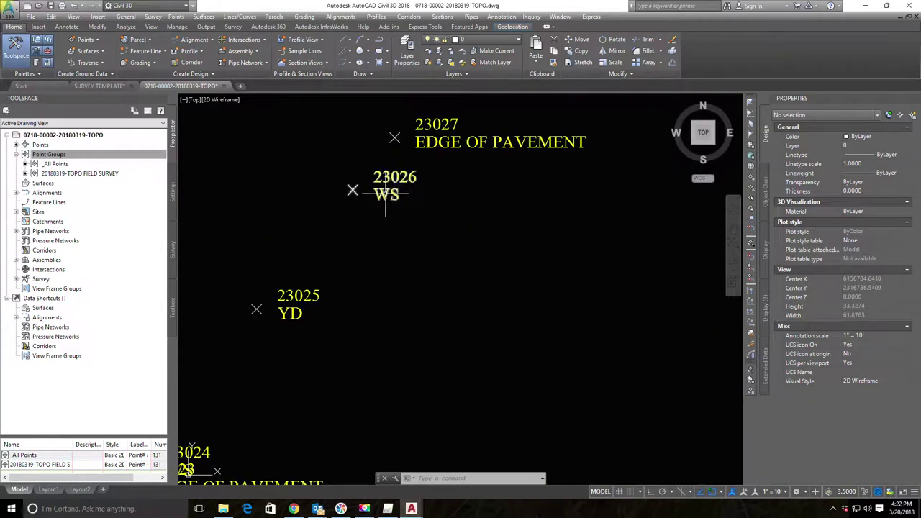
pyautogui.rightClick(57, 164)
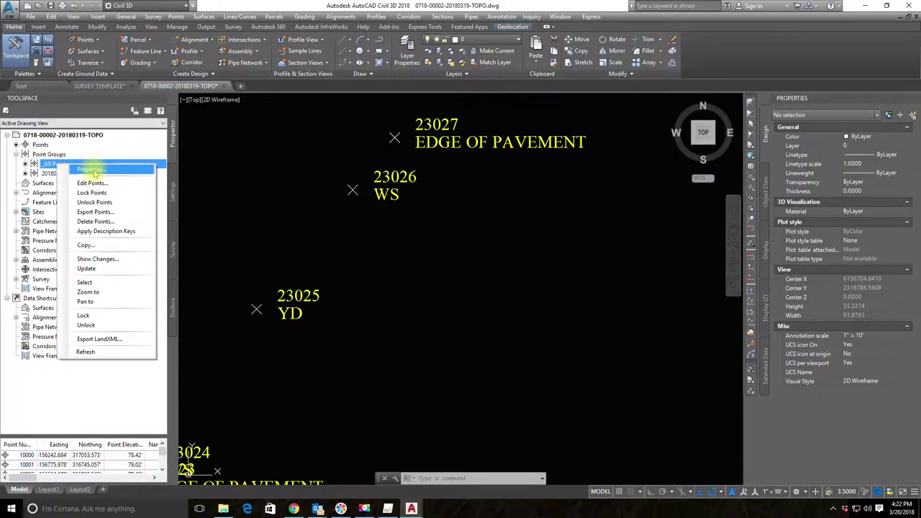
pyautogui.click(92, 171)
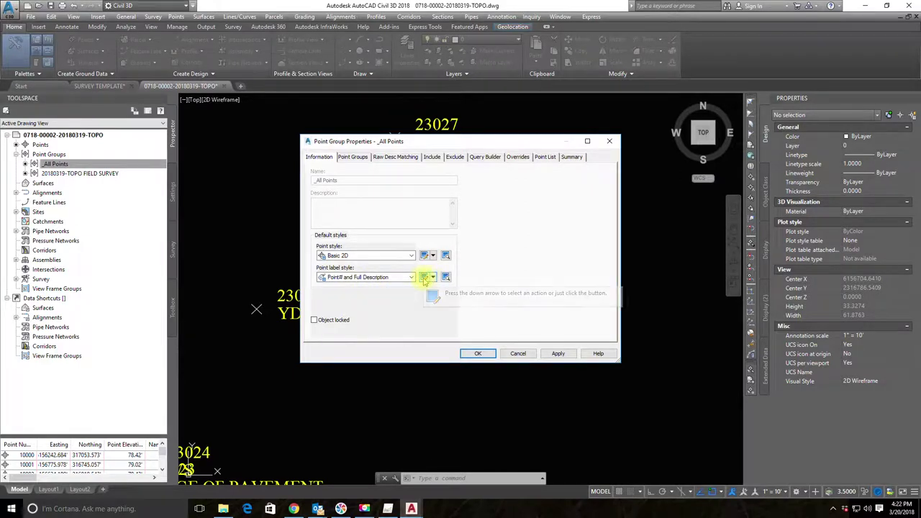
pyautogui.click(520, 353)
# Open the point label style Point# and Full Description for editing in the Label Style Composer
pyautogui.click(173, 187)
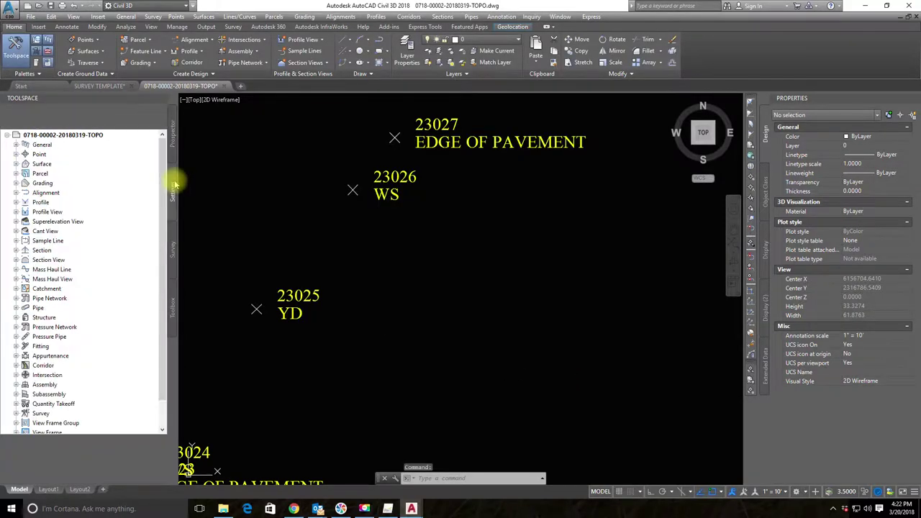
pyautogui.click(15, 154)
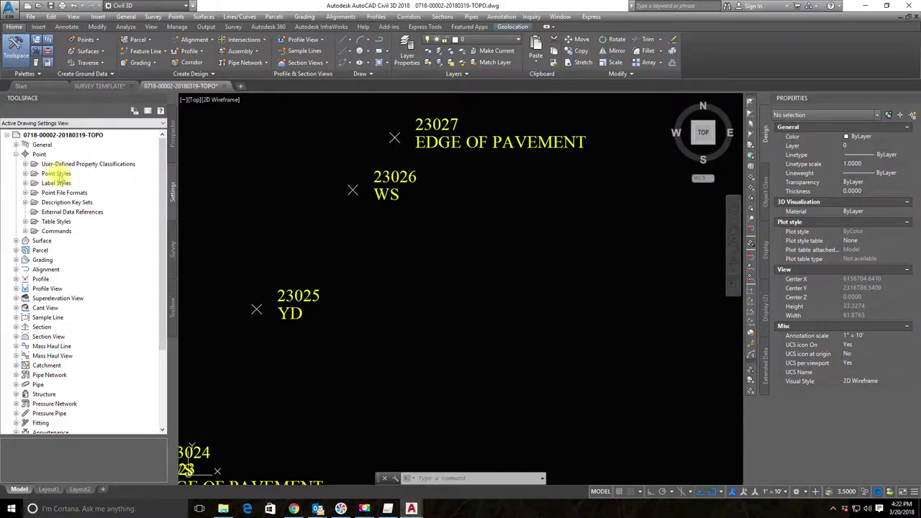
pyautogui.click(25, 182)
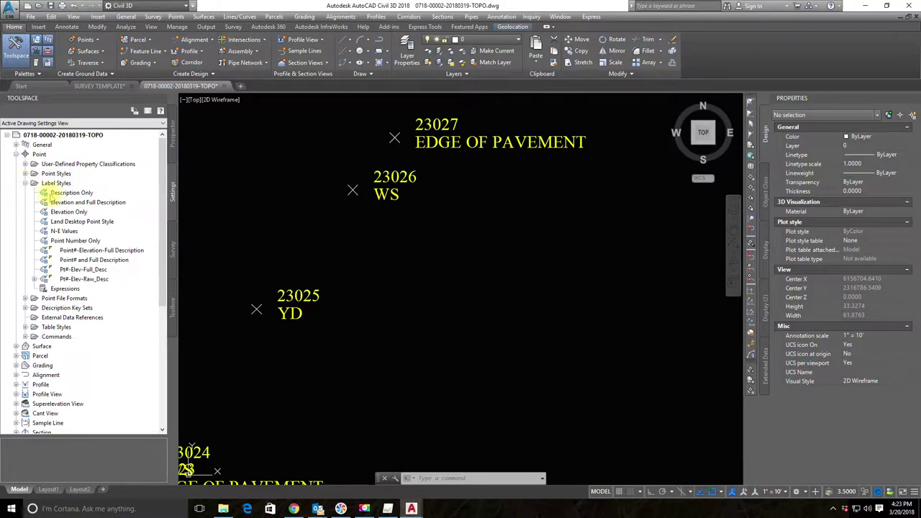
pyautogui.click(84, 260)
pyautogui.rightClick(75, 263)
pyautogui.click(93, 268)
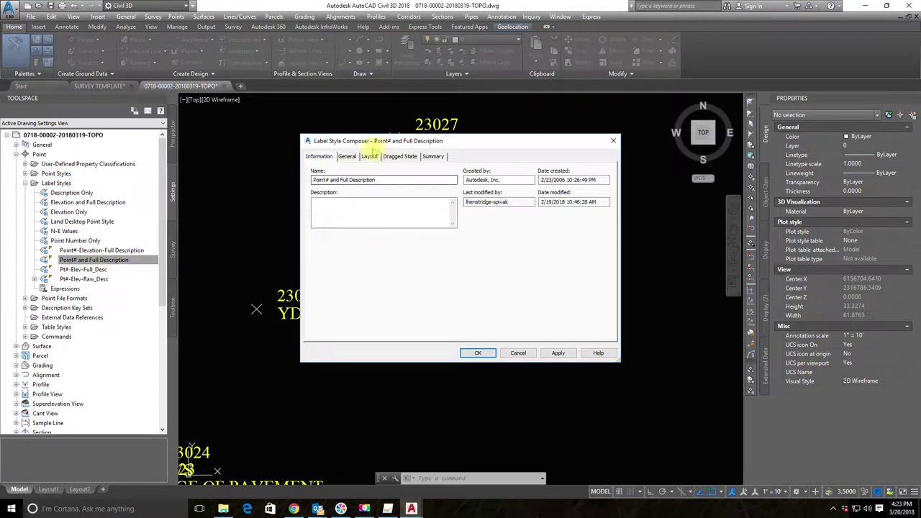
# Set the text style of the Point# and Full Description label to SIMPLEX
pyautogui.click(346, 157)
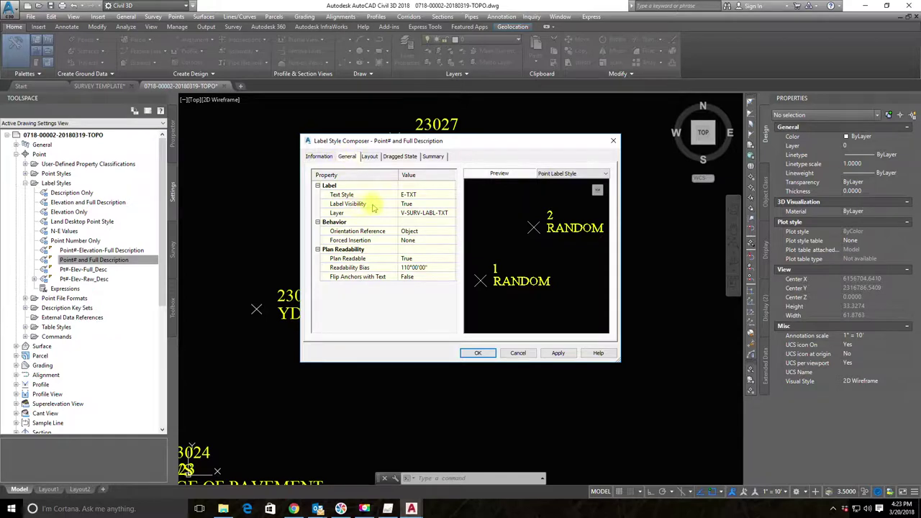
pyautogui.click(426, 196)
pyautogui.click(450, 196)
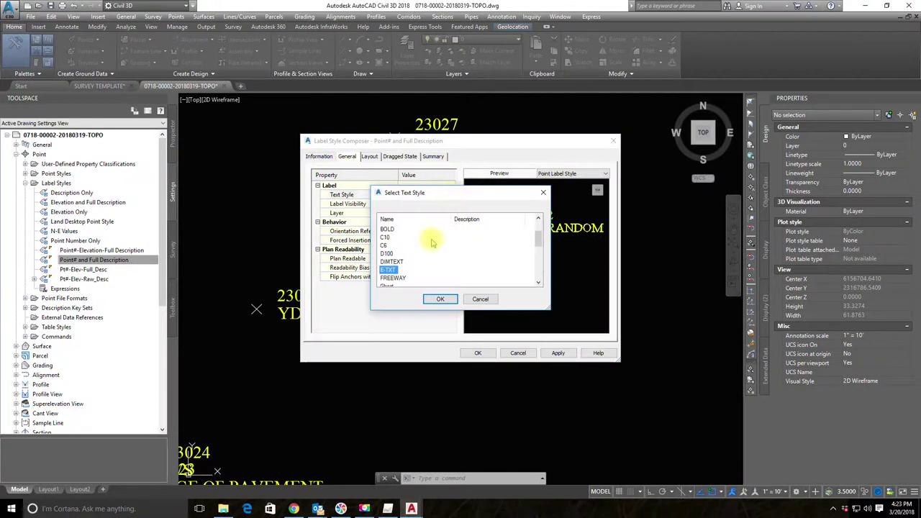
pyautogui.scroll(-3, 423, 259)
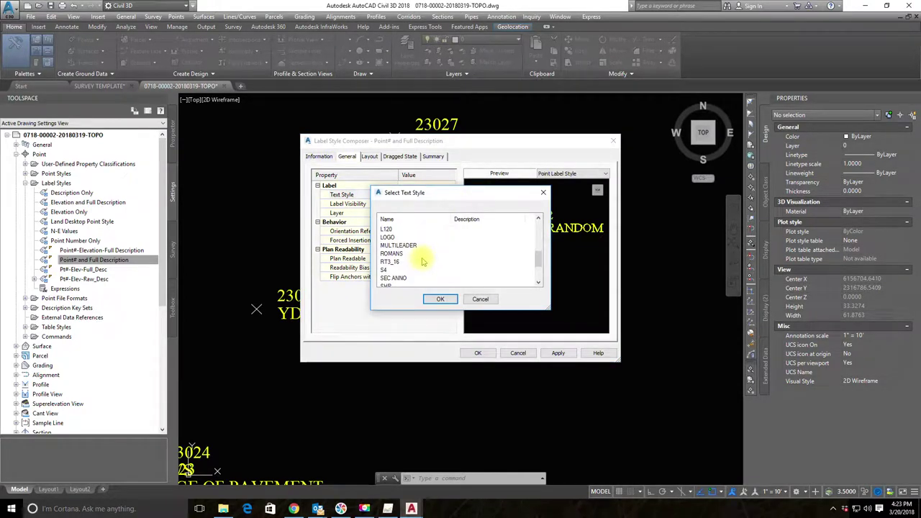
pyautogui.scroll(-1, 423, 261)
pyautogui.click(394, 269)
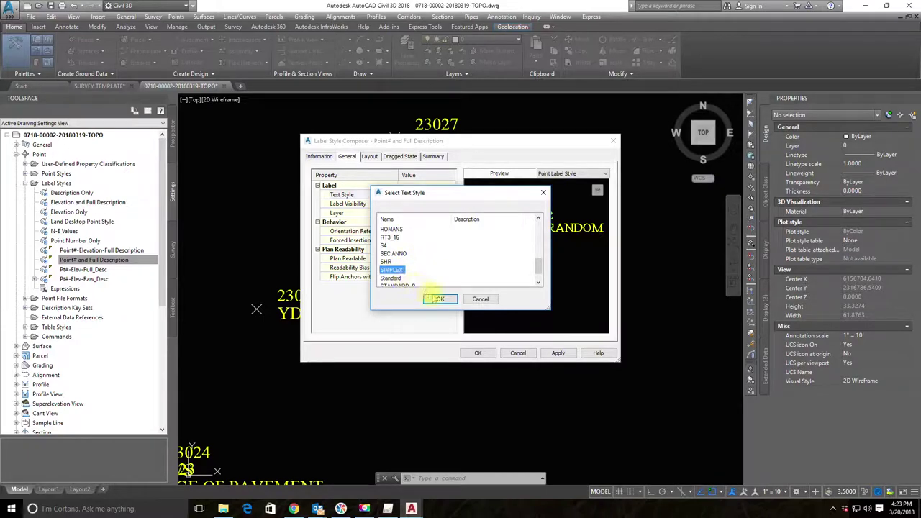
pyautogui.click(439, 299)
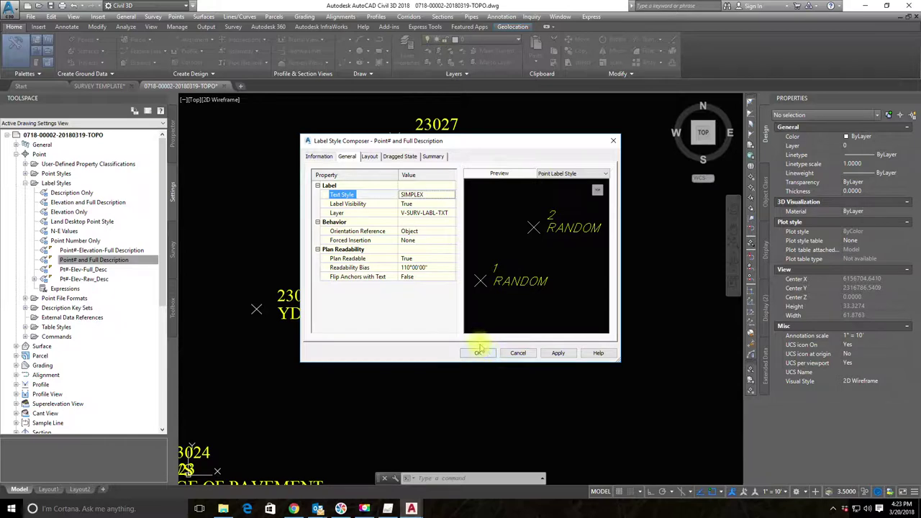
# Apply the text style change to the Point# and Full Description label style and close the Label Style Composer
pyautogui.click(557, 352)
pyautogui.click(479, 353)
# Examine the restyled point labels across the survey, including the crowded ones around the slope and grade break points
pyautogui.scroll(-5, 409, 191)
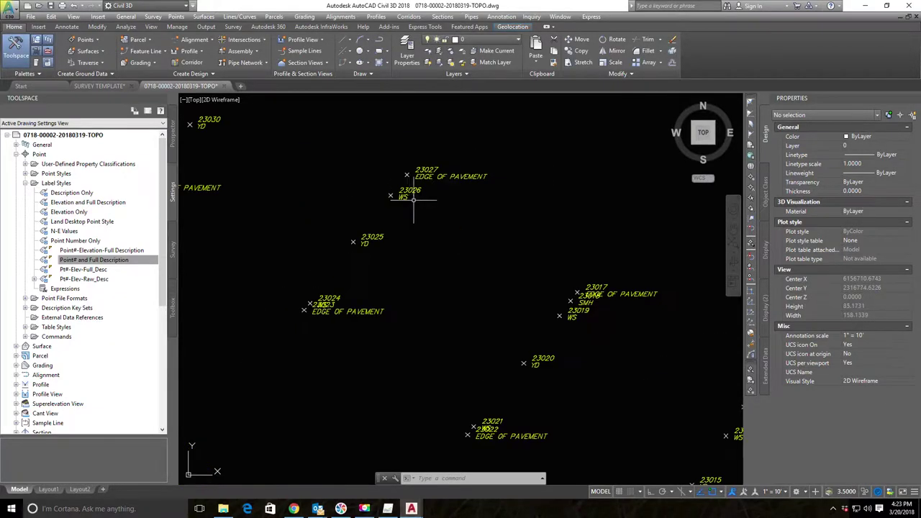
pyautogui.scroll(8, 350, 216)
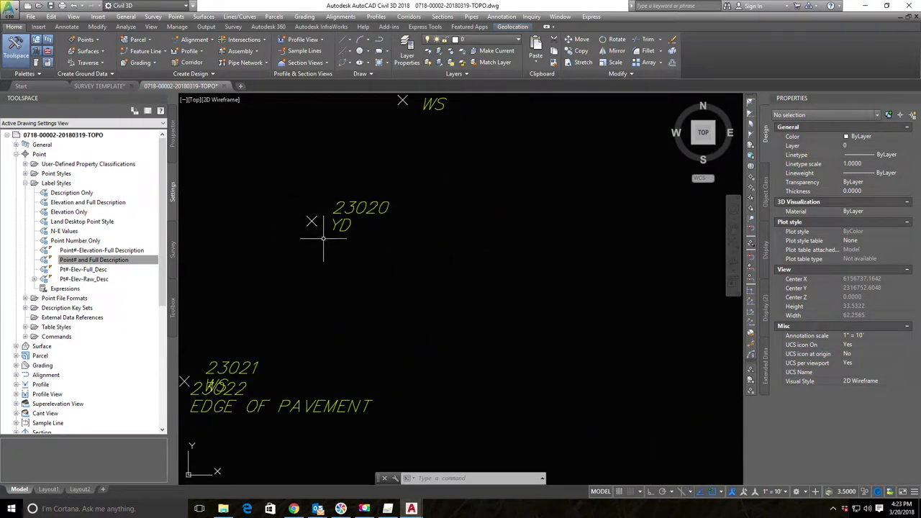
pyautogui.scroll(-4, 348, 223)
pyautogui.scroll(-4, 347, 223)
pyautogui.scroll(6, 514, 267)
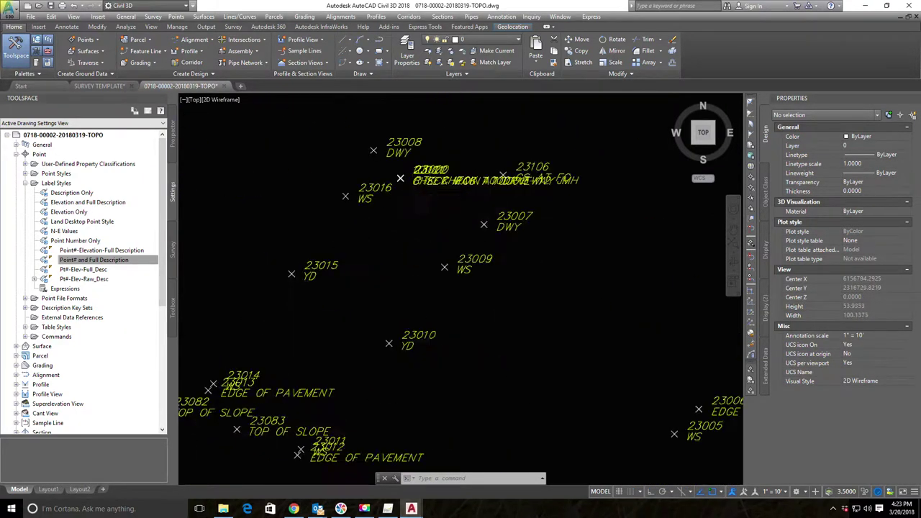
pyautogui.scroll(-4, 434, 175)
pyautogui.scroll(5, 339, 140)
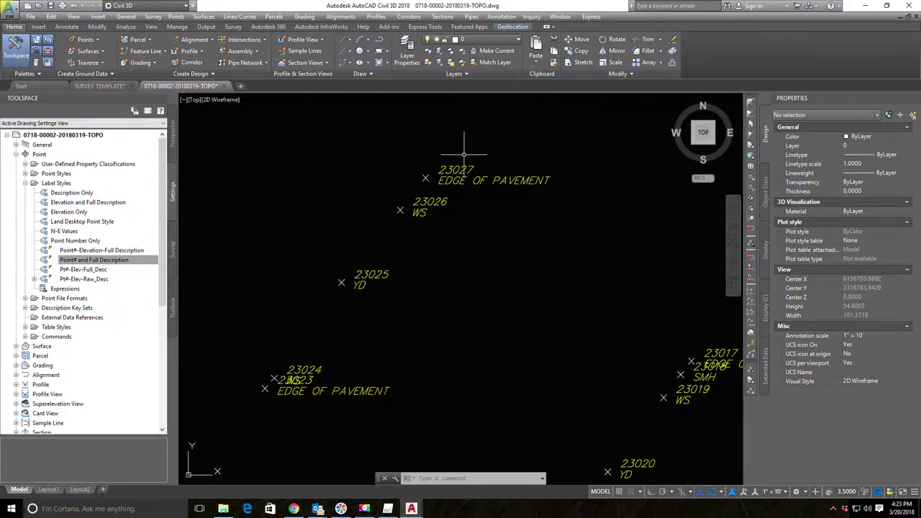
pyautogui.scroll(-5, 508, 200)
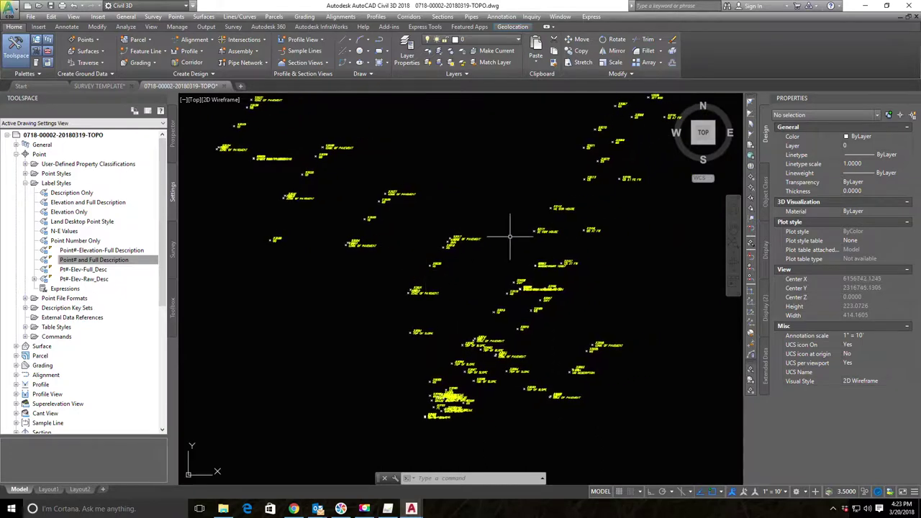
pyautogui.scroll(5, 510, 236)
pyautogui.scroll(-5, 533, 213)
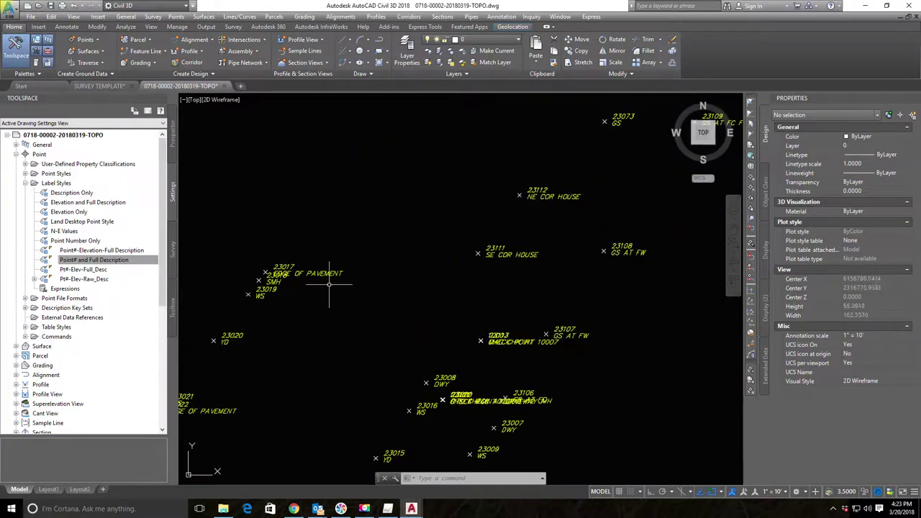
pyautogui.scroll(3, 329, 283)
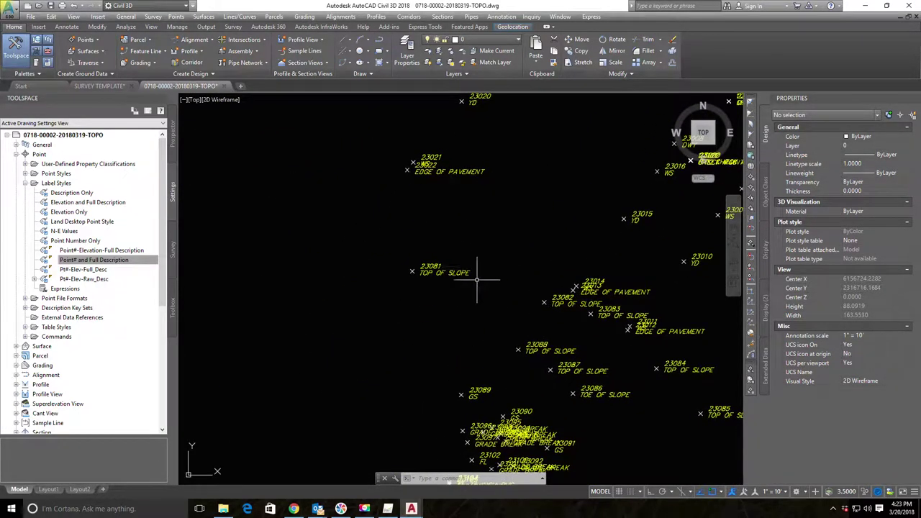
pyautogui.moveTo(477, 278)
pyautogui.mouseDown(button='middle')
pyautogui.moveTo(432, 247)
pyautogui.moveTo(427, 210)
pyautogui.mouseUp(button='middle')
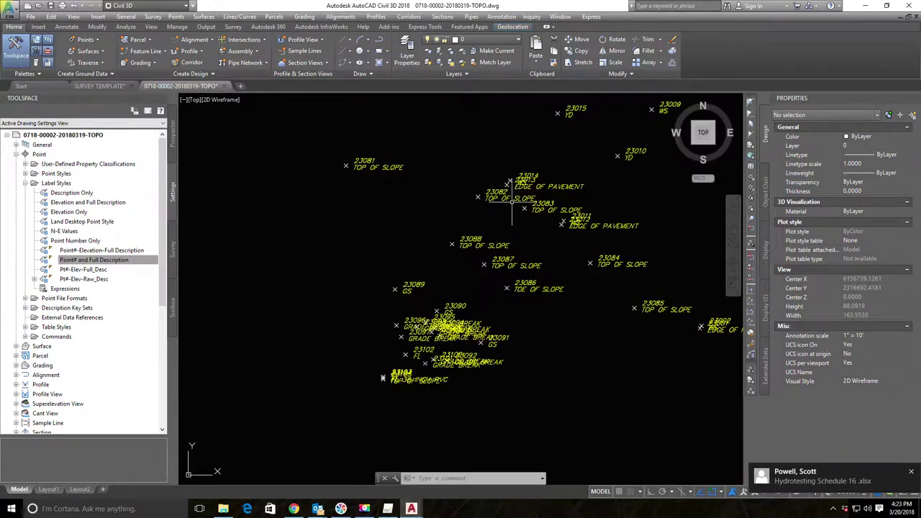
pyautogui.moveTo(582, 285); pyautogui.dragTo(504, 225, button='middle')
pyautogui.scroll(2, 371, 307)
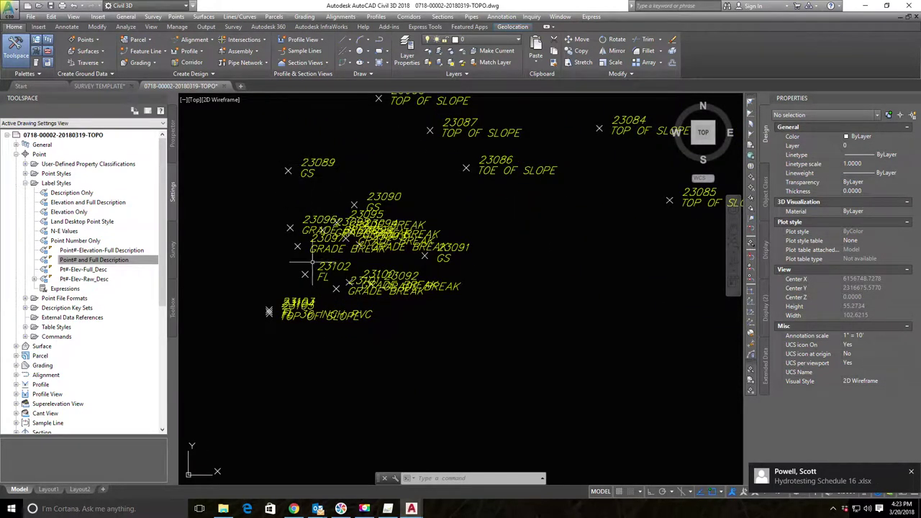
pyautogui.moveTo(302, 157)
pyautogui.mouseDown(button='middle')
pyautogui.moveTo(437, 350)
pyautogui.moveTo(444, 402)
pyautogui.mouseUp(button='middle')
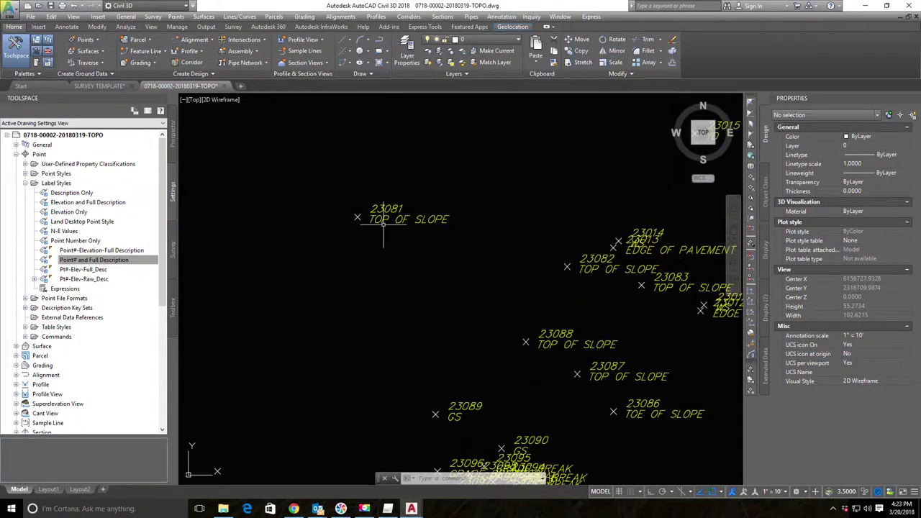
pyautogui.scroll(-4, 377, 220)
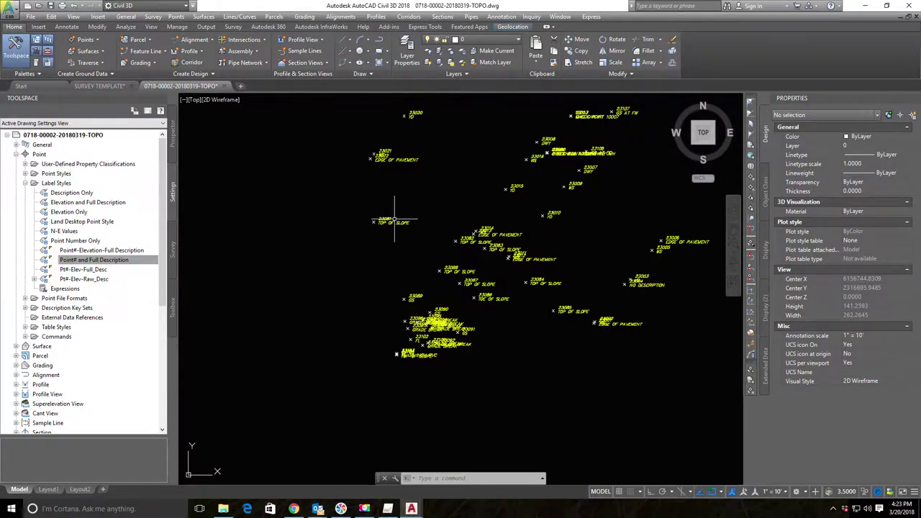
pyautogui.scroll(4, 395, 227)
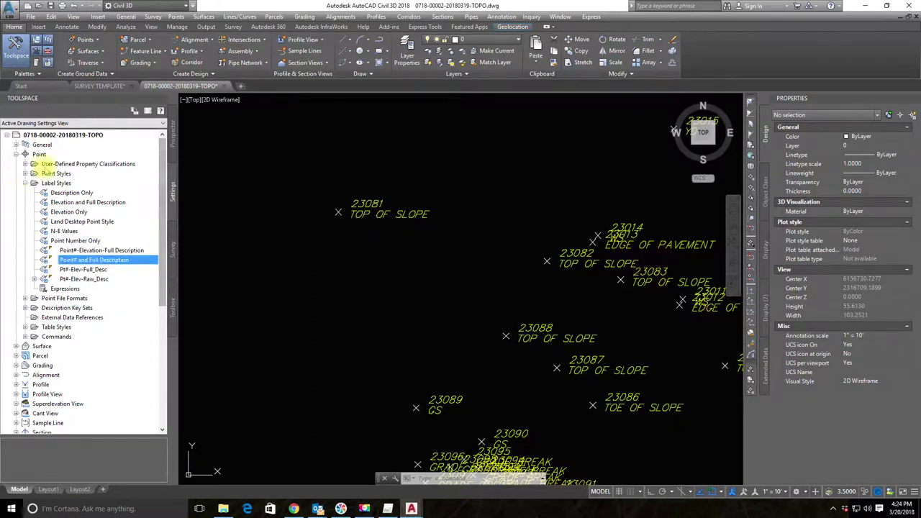
# Create a new point label style named Spot Elevations
pyautogui.click(46, 184)
pyautogui.rightClick(46, 184)
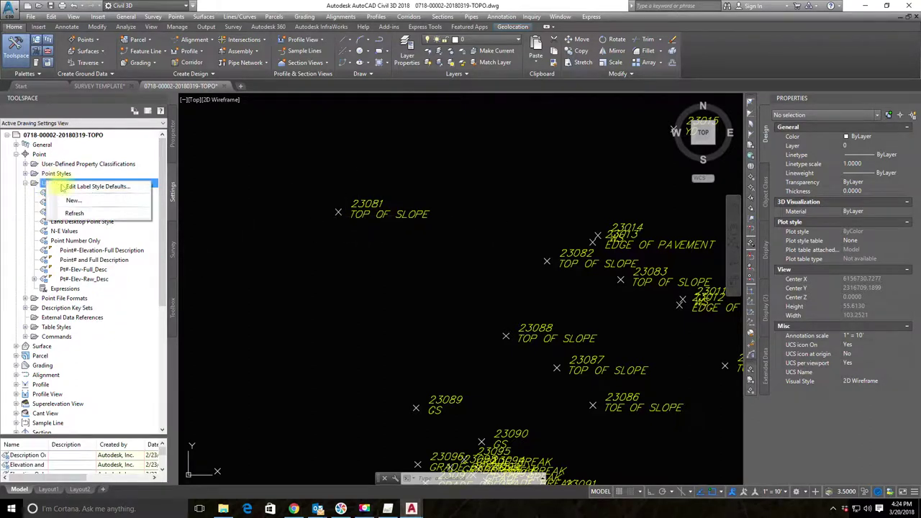
pyautogui.click(73, 200)
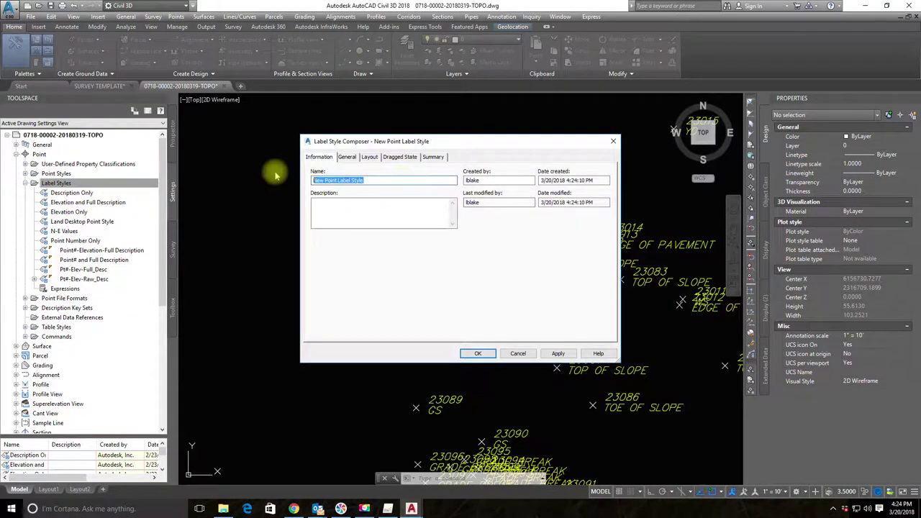
pyautogui.write('SP')
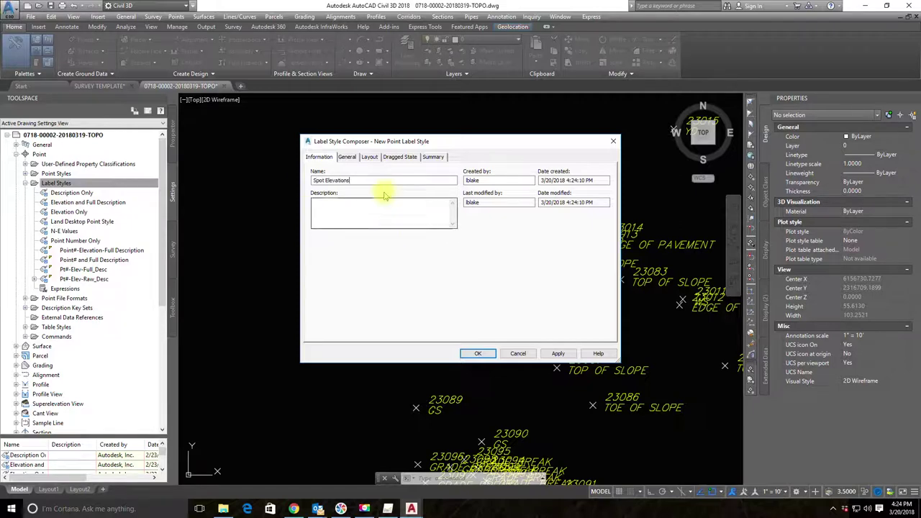
# Delete the Point Number component from the layout of the Spot Elevations label style
pyautogui.click(347, 157)
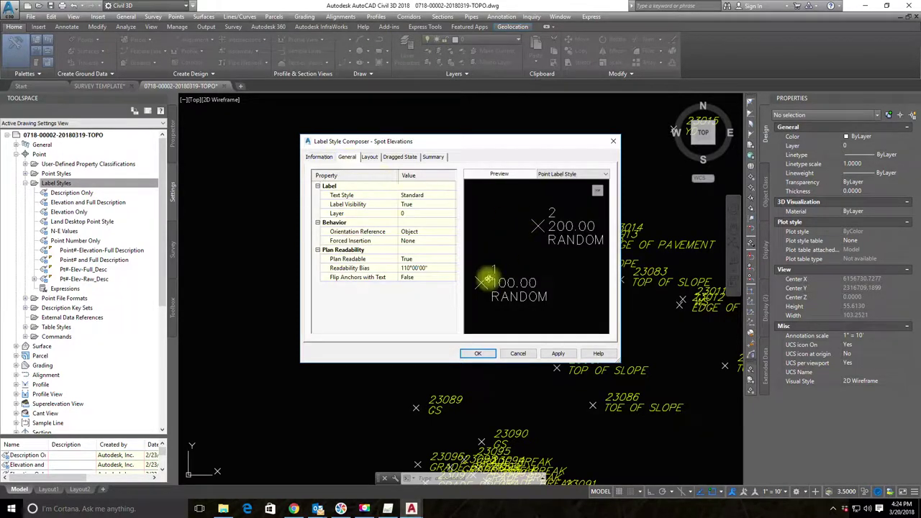
pyautogui.click(369, 158)
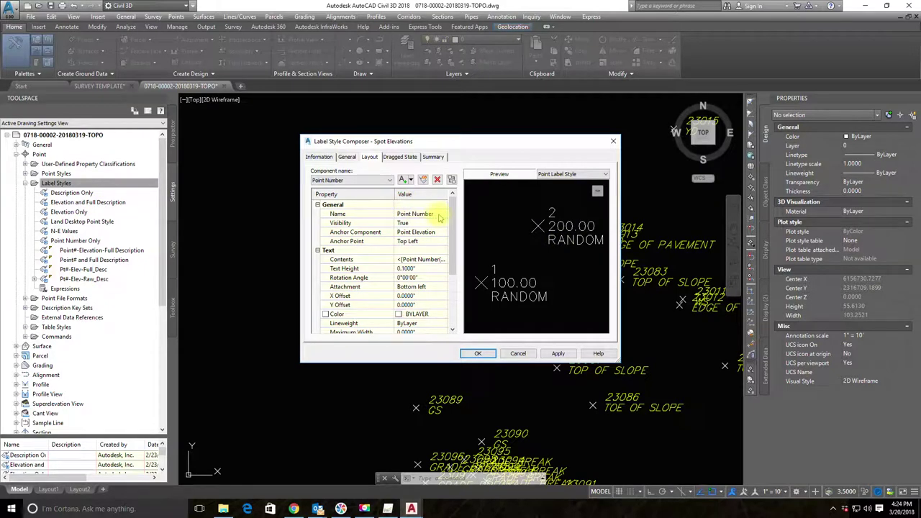
pyautogui.click(390, 180)
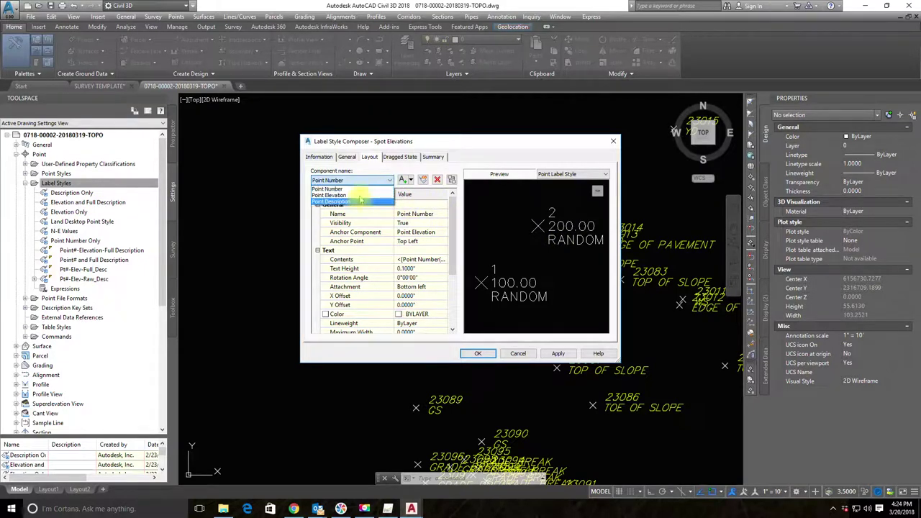
pyautogui.click(361, 190)
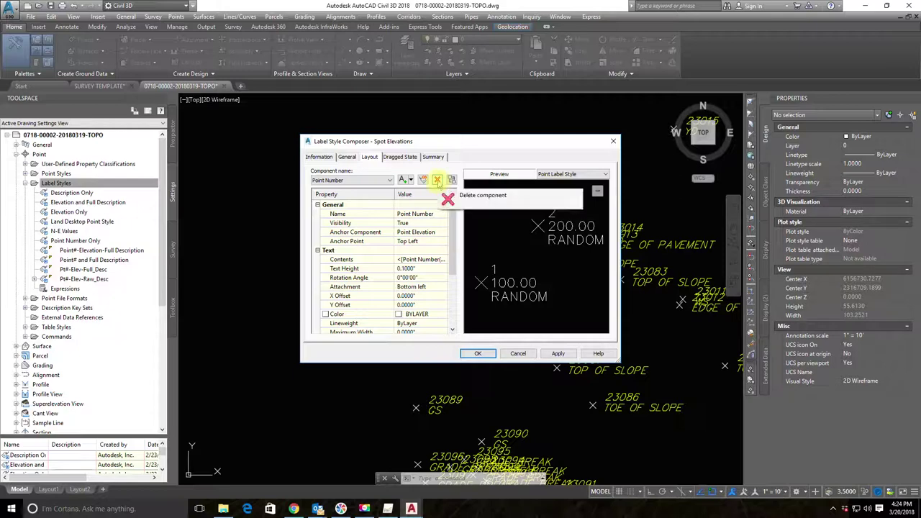
pyautogui.click(437, 180)
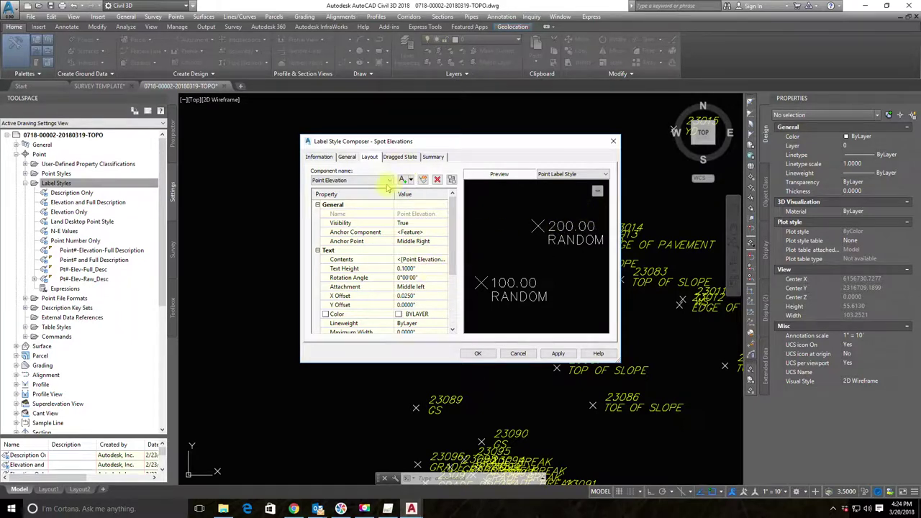
# Set the Y offset of the Point Elevation component to 0.2"
pyautogui.scroll(-2, 430, 267)
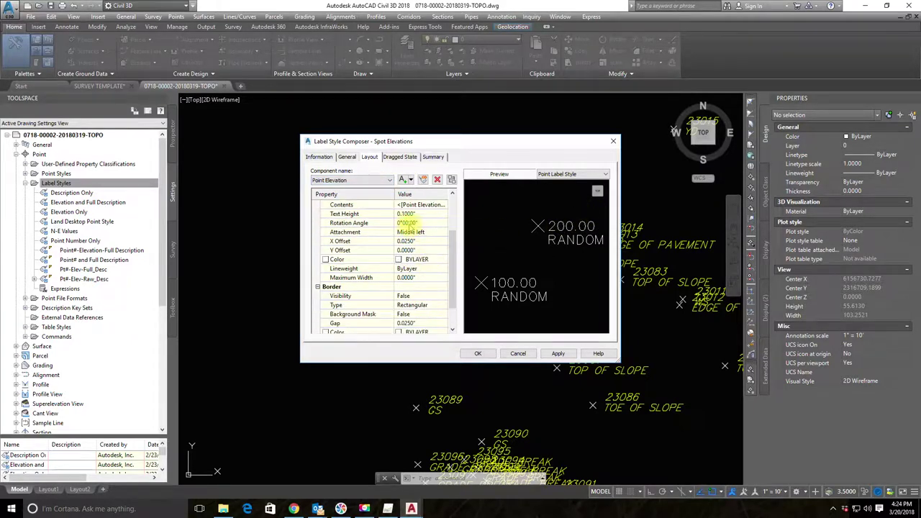
pyautogui.click(405, 250)
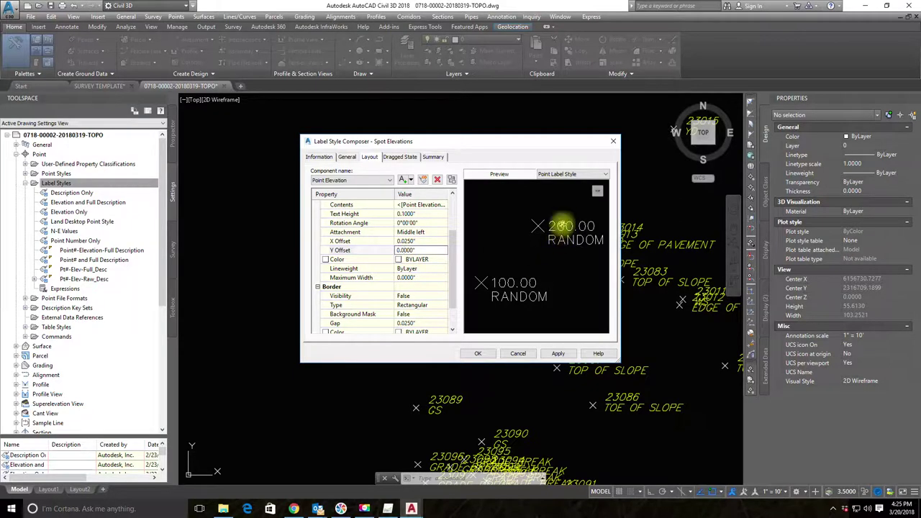
pyautogui.click(407, 250)
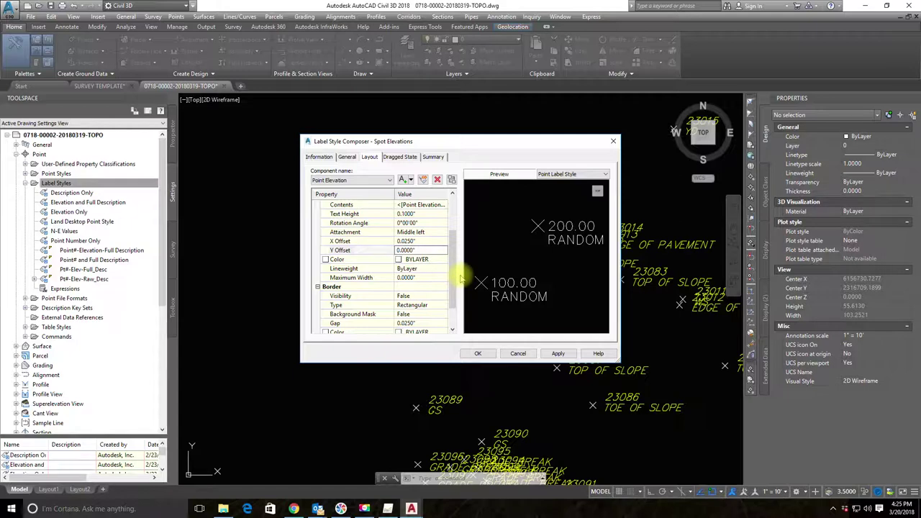
pyautogui.write('2')
pyautogui.press('Return')
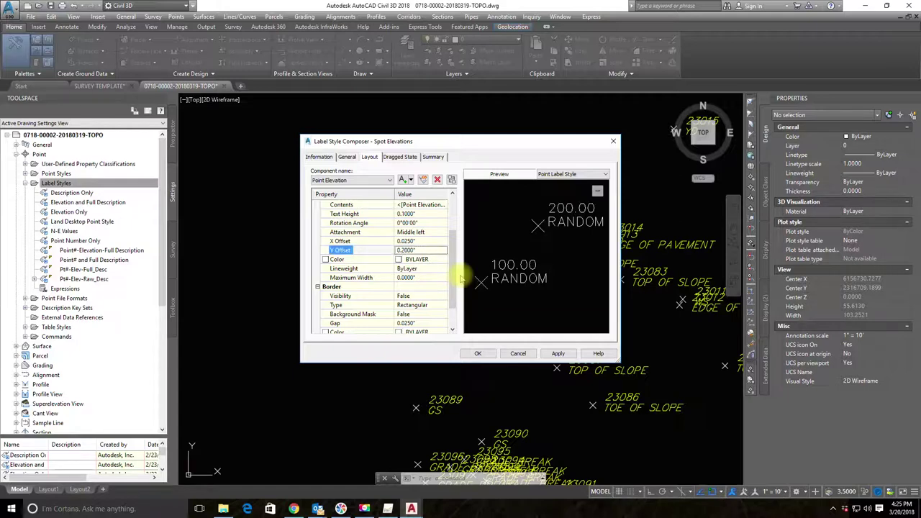
# Set the Y offset of the Point Elevation component to 0.1" and save the Spot Elevations label style
pyautogui.click(406, 250)
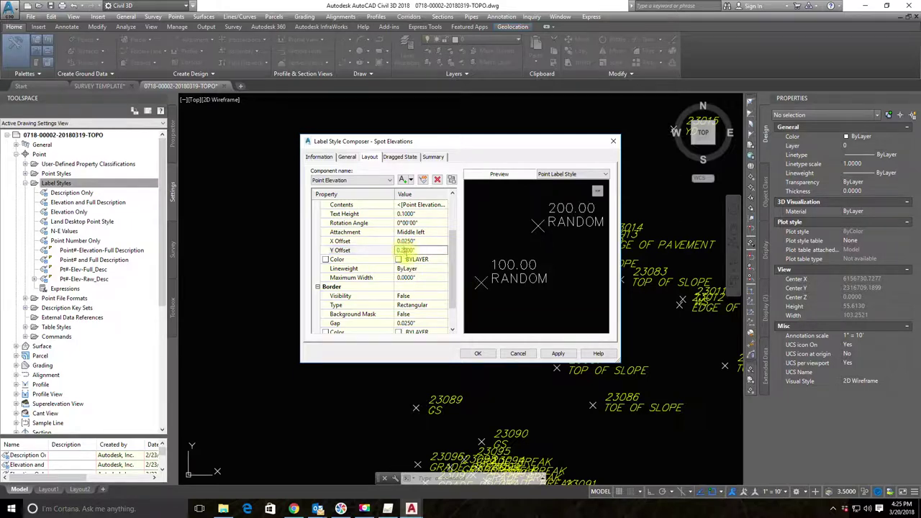
pyautogui.click(404, 249)
pyautogui.write('1')
pyautogui.press('Return')
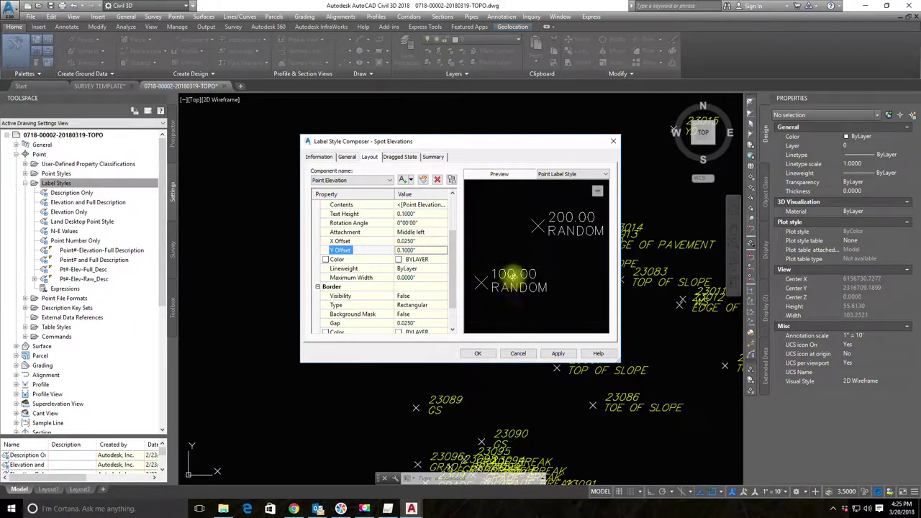
pyautogui.click(559, 353)
pyautogui.click(480, 354)
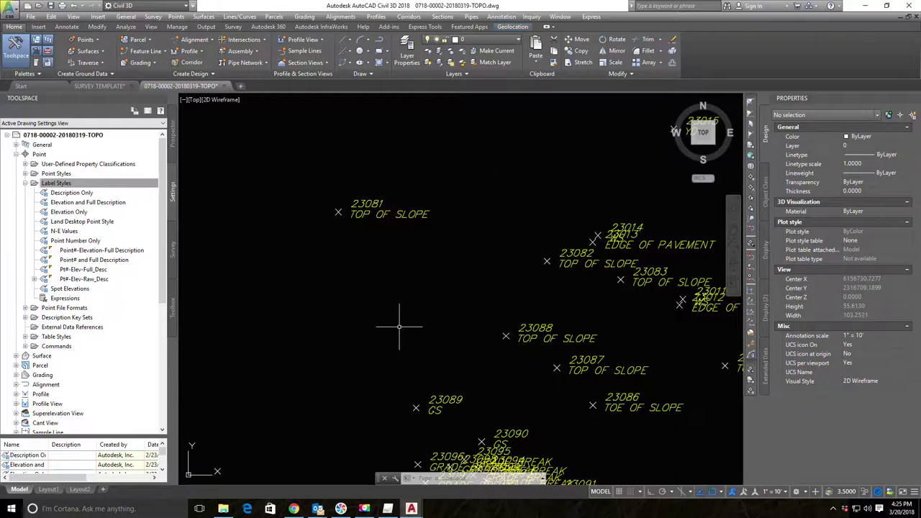
# Inspect TOP OF SLOPE point 23081 in the drawing and close the Properties palette
pyautogui.scroll(-4, 494, 248)
pyautogui.moveTo(580, 335); pyautogui.dragTo(476, 393, button='middle')
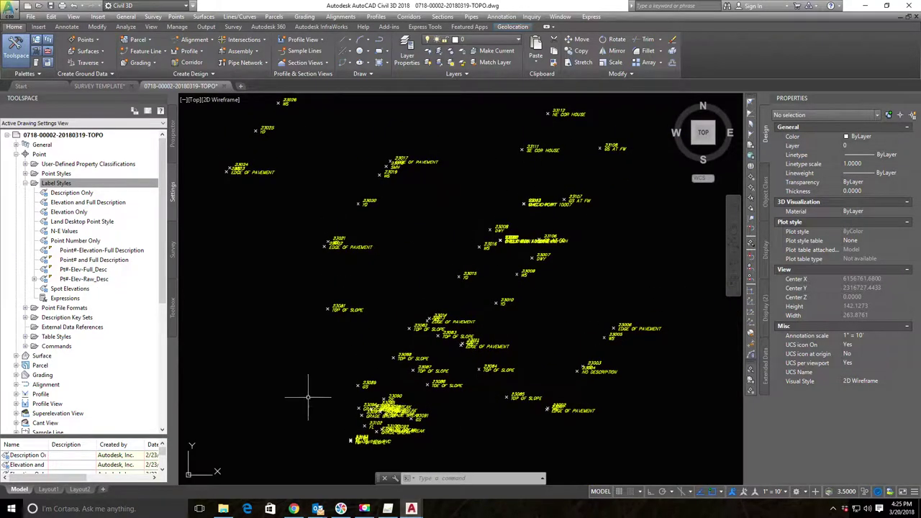
pyautogui.moveTo(315, 390); pyautogui.dragTo(351, 377, button='middle')
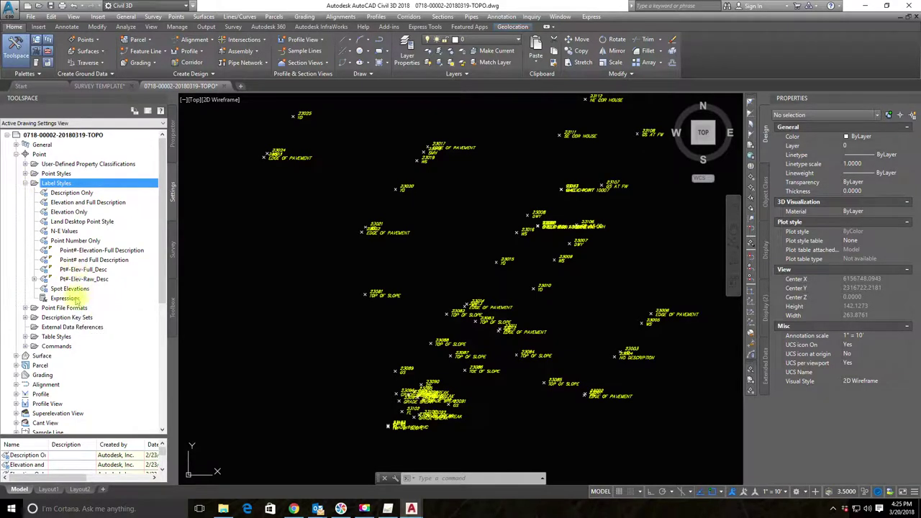
pyautogui.click(416, 332)
pyautogui.click(389, 294)
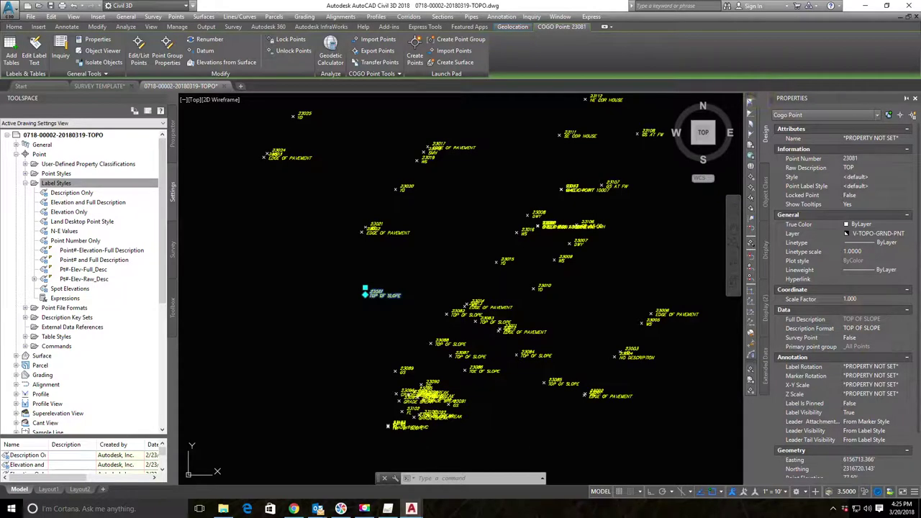
pyautogui.click(913, 98)
pyautogui.scroll(5, 477, 309)
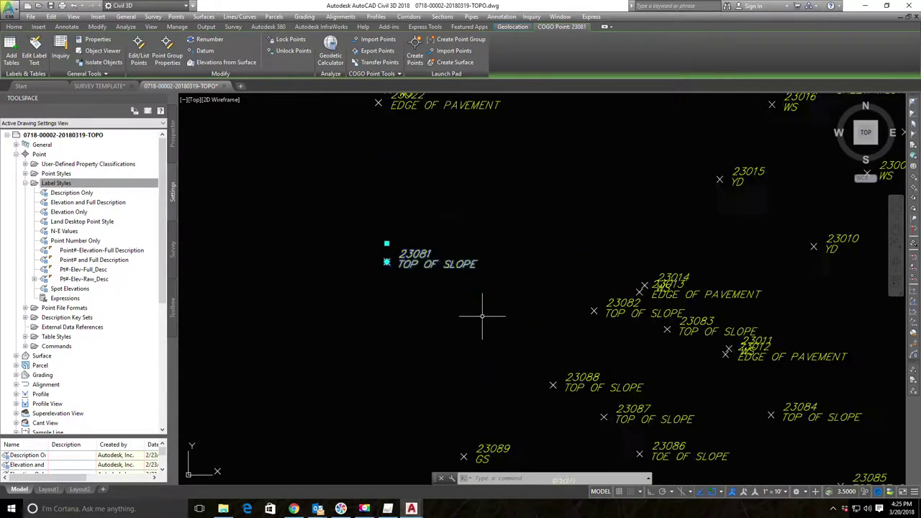
pyautogui.press('Escape')
pyautogui.scroll(-2, 353, 236)
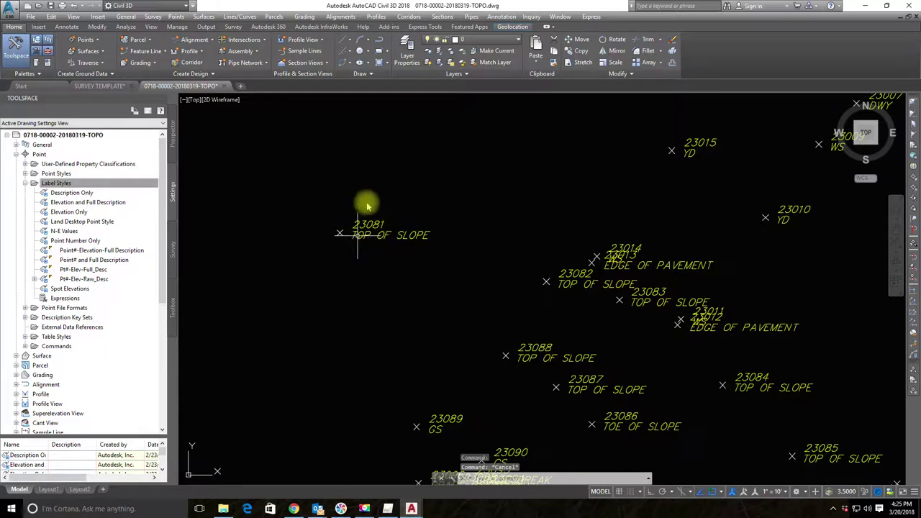
pyautogui.click(357, 235)
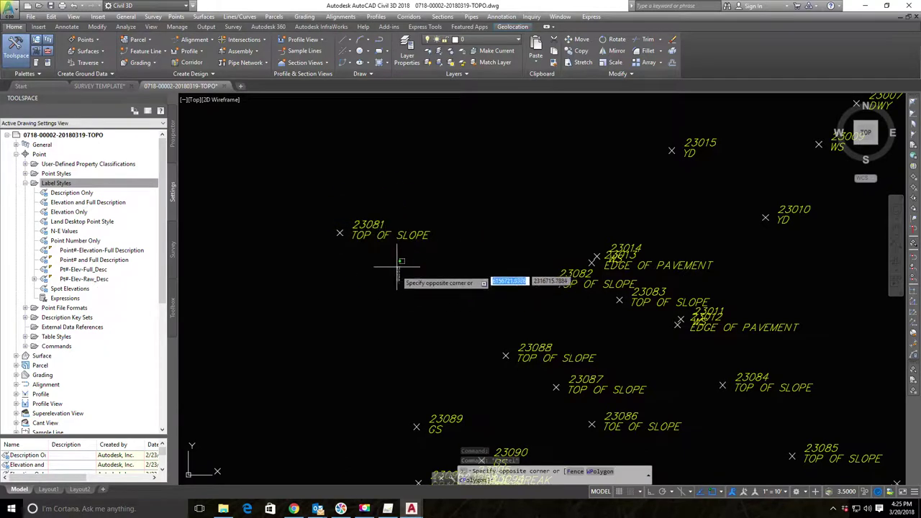
# Create a point group named SPOT ELEVATIONS that uses the Spot Elevations point label style
pyautogui.click(25, 183)
pyautogui.click(173, 136)
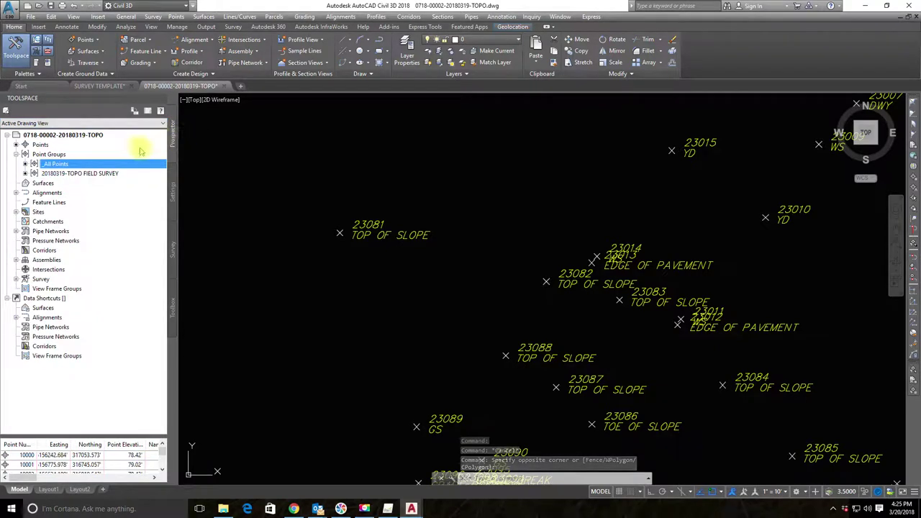
pyautogui.rightClick(56, 154)
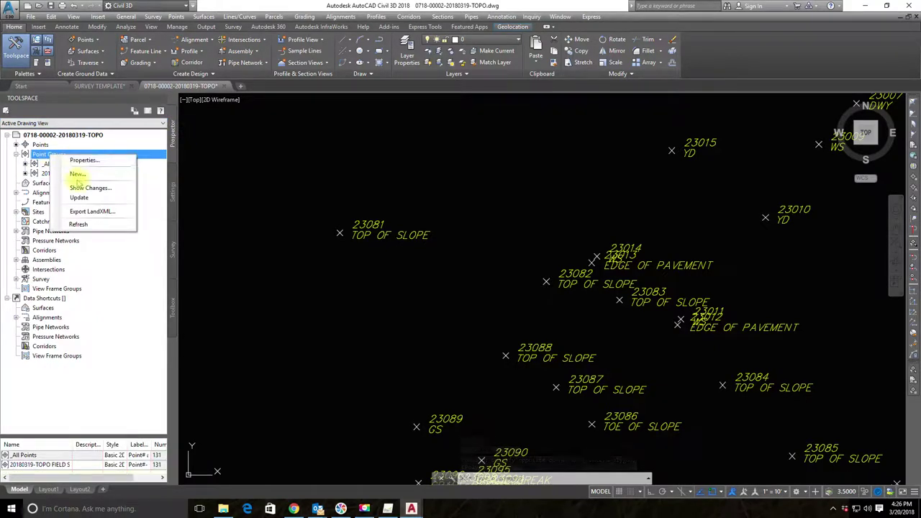
pyautogui.click(84, 177)
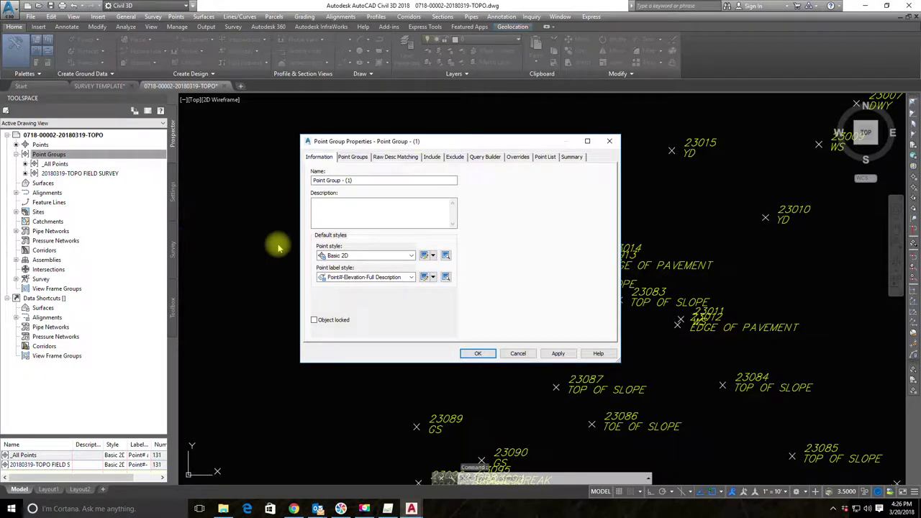
pyautogui.moveTo(407, 179); pyautogui.dragTo(220, 181)
pyautogui.write('S')
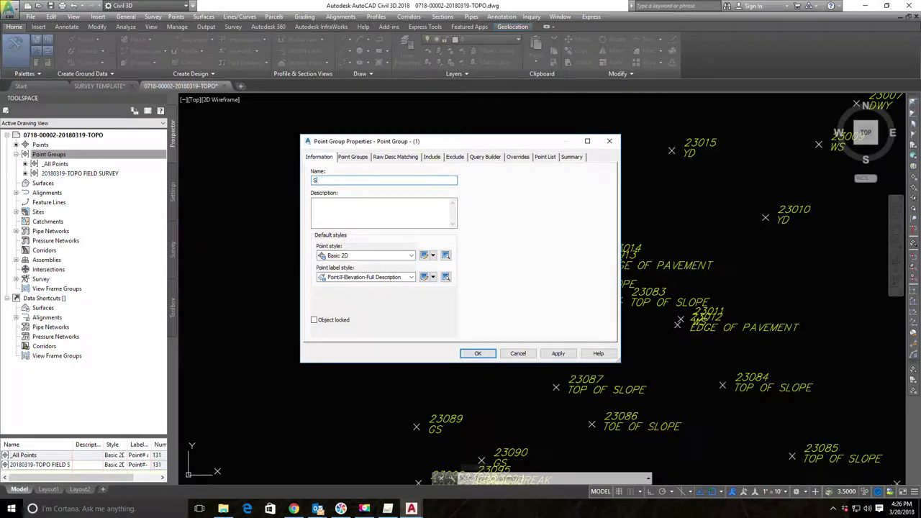
pyautogui.write('POT ELEVATIONS')
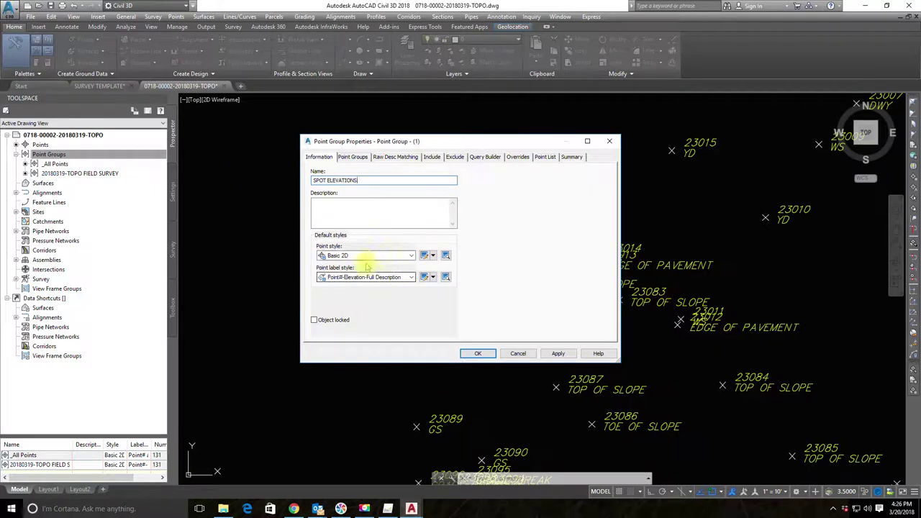
pyautogui.click(410, 277)
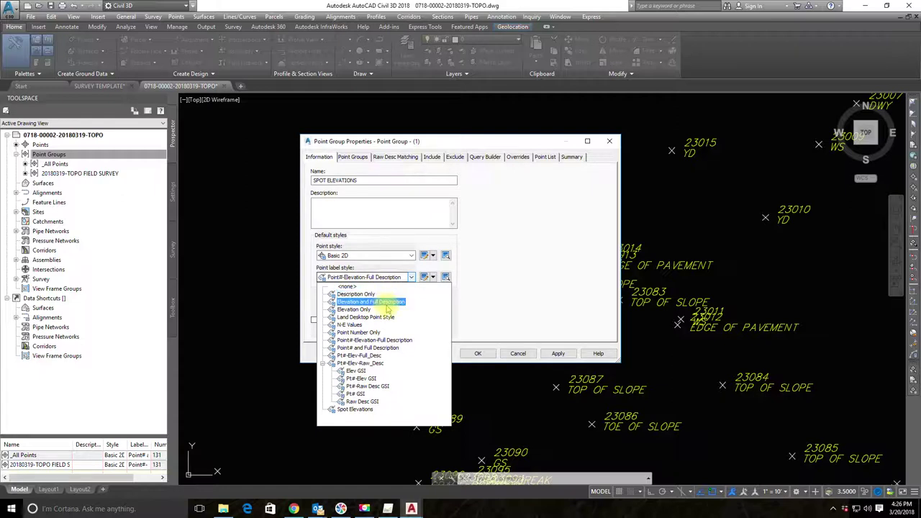
pyautogui.click(362, 408)
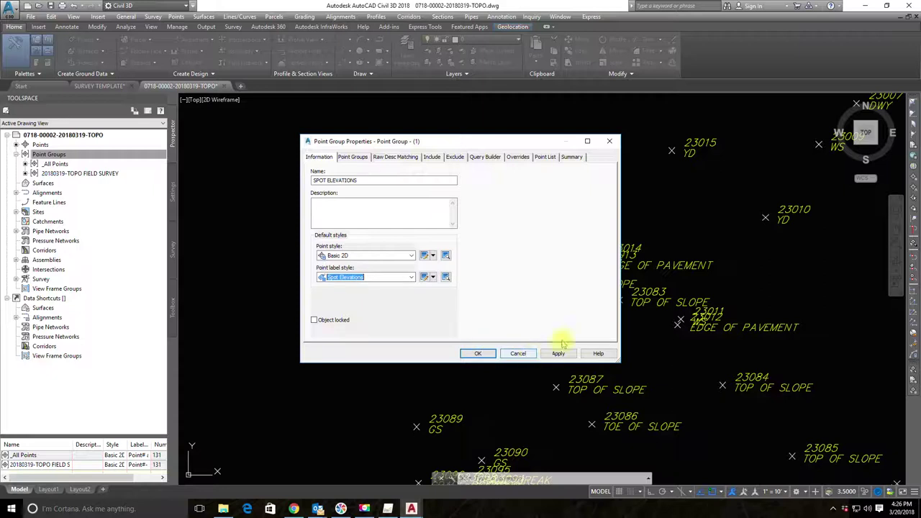
# Include points with full descriptions matching GS*, TOP*, TOE* in the SPOT ELEVATIONS group and apply the change
pyautogui.click(431, 157)
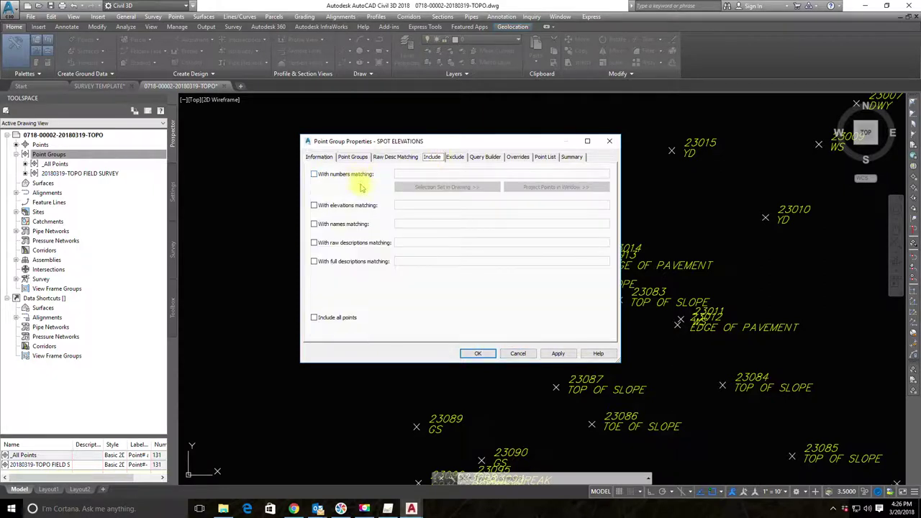
pyautogui.click(355, 263)
pyautogui.click(412, 261)
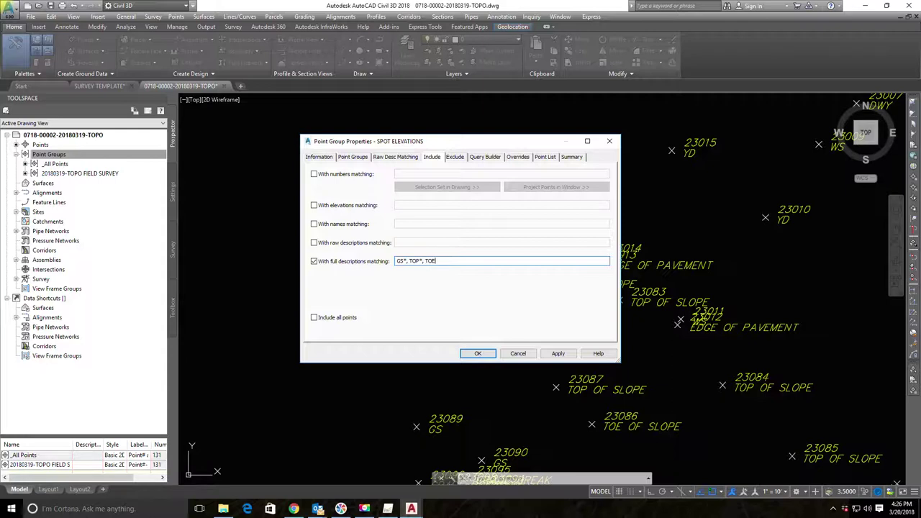
pyautogui.click(559, 353)
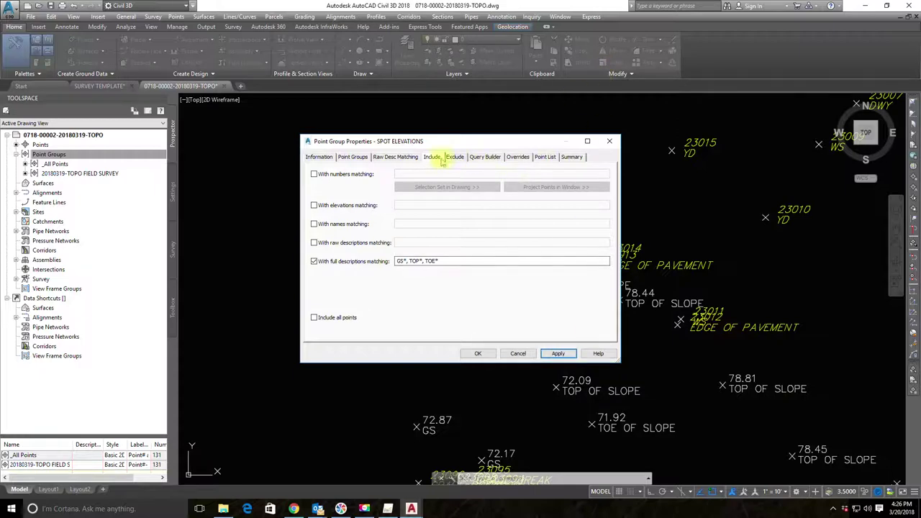
# Review the point list of the SPOT ELEVATIONS group and accept the group's properties
pyautogui.click(544, 157)
pyautogui.moveTo(608, 193); pyautogui.dragTo(613, 164)
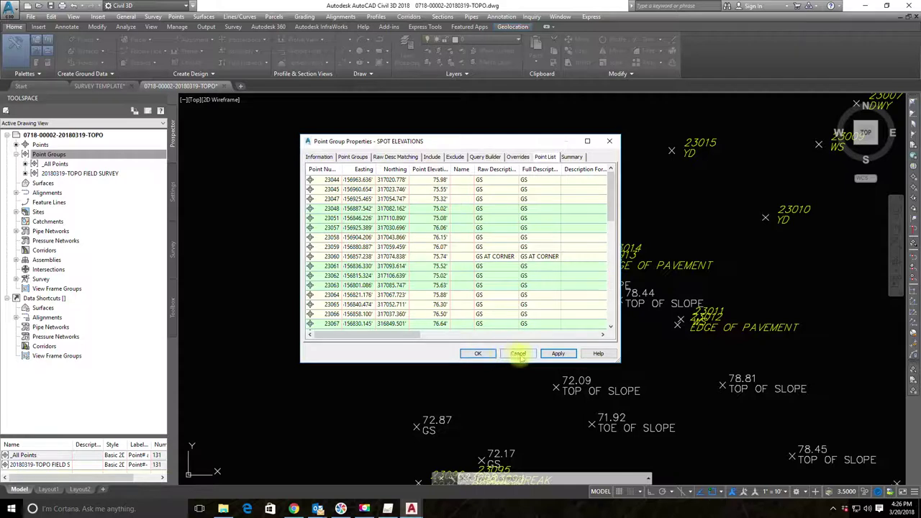
pyautogui.click(478, 353)
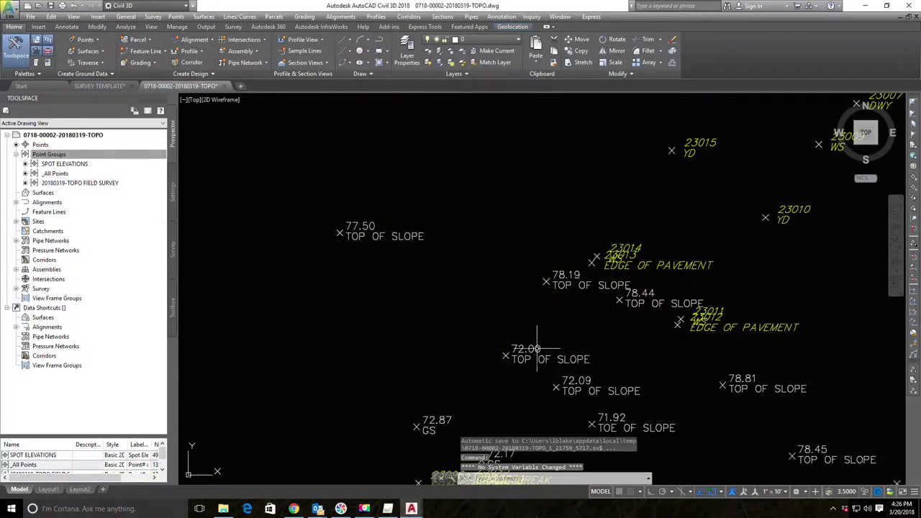
# Open the Spot Elevations label style for editing and clear the text contents of its Point Elevation component
pyautogui.moveTo(531, 336); pyautogui.dragTo(458, 208, button='middle')
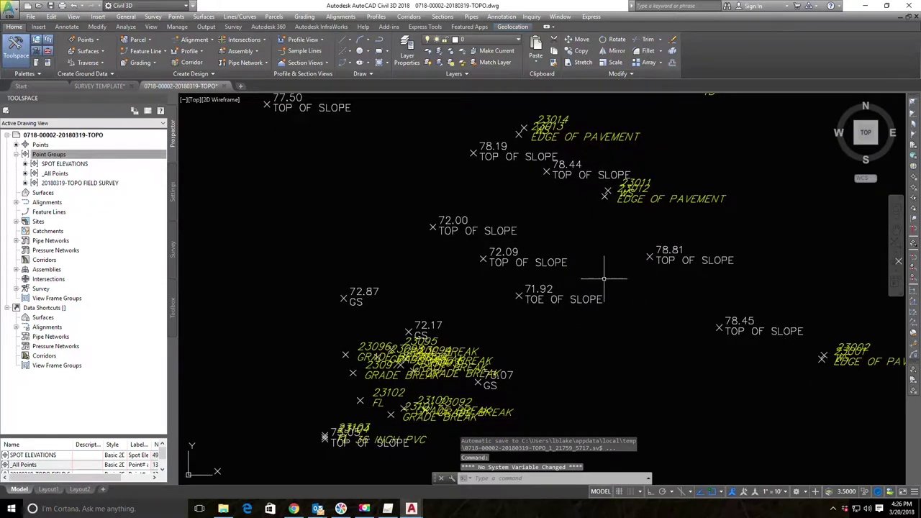
pyautogui.scroll(4, 435, 223)
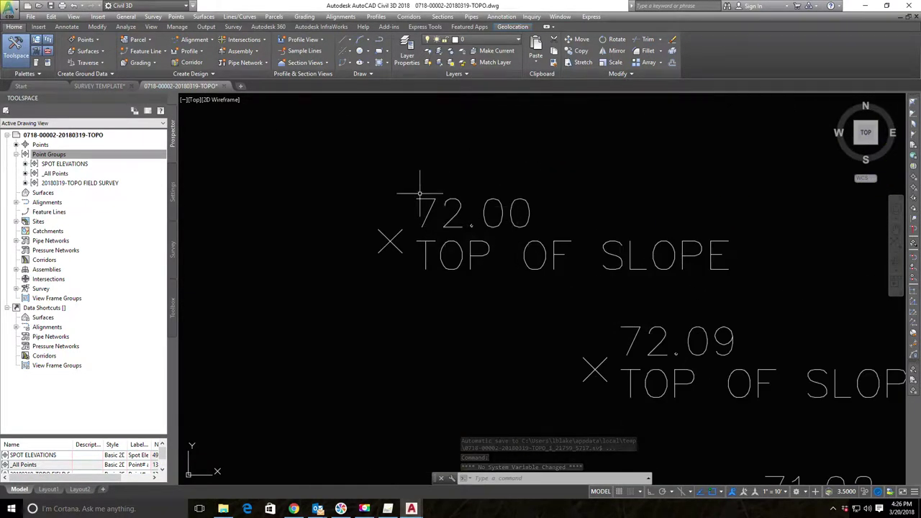
pyautogui.scroll(-2, 460, 259)
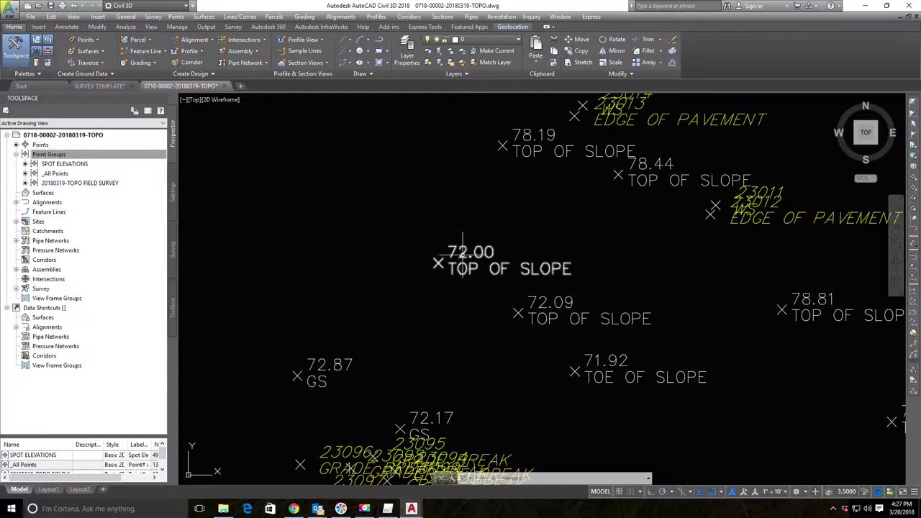
pyautogui.click(172, 188)
pyautogui.click(43, 183)
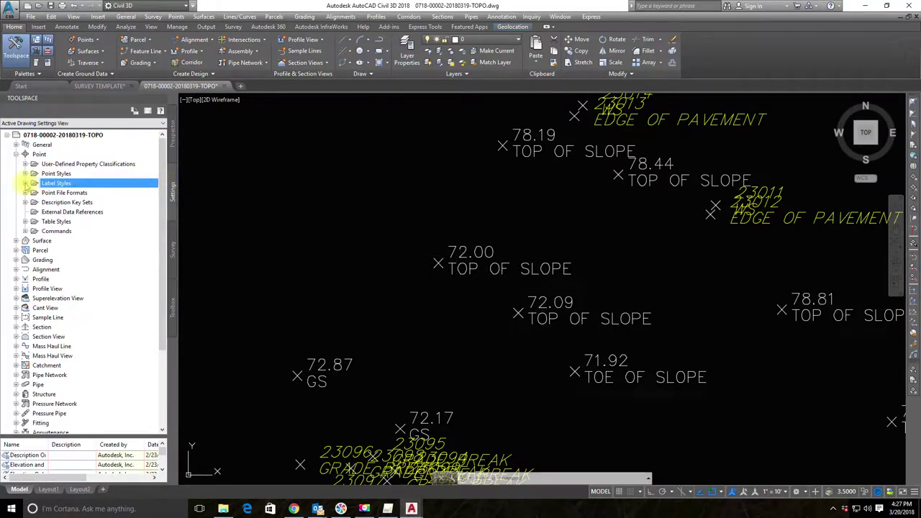
pyautogui.click(26, 183)
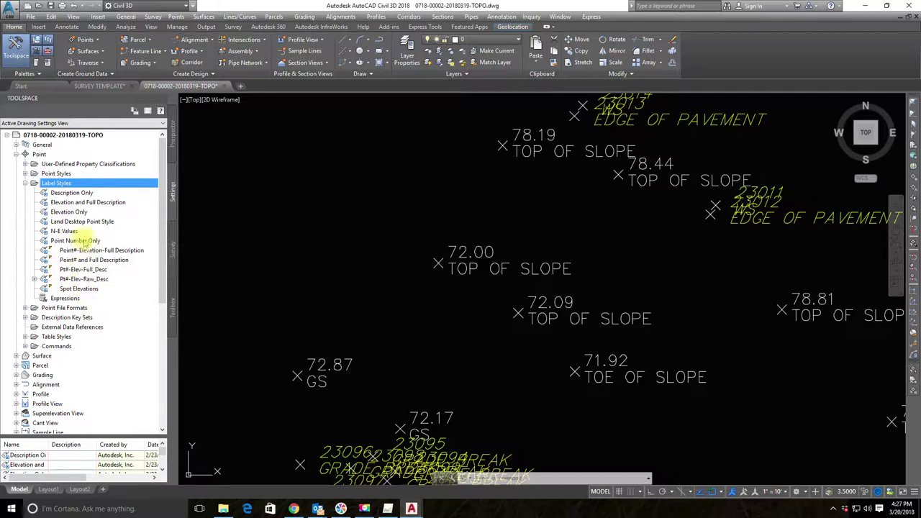
pyautogui.rightClick(78, 288)
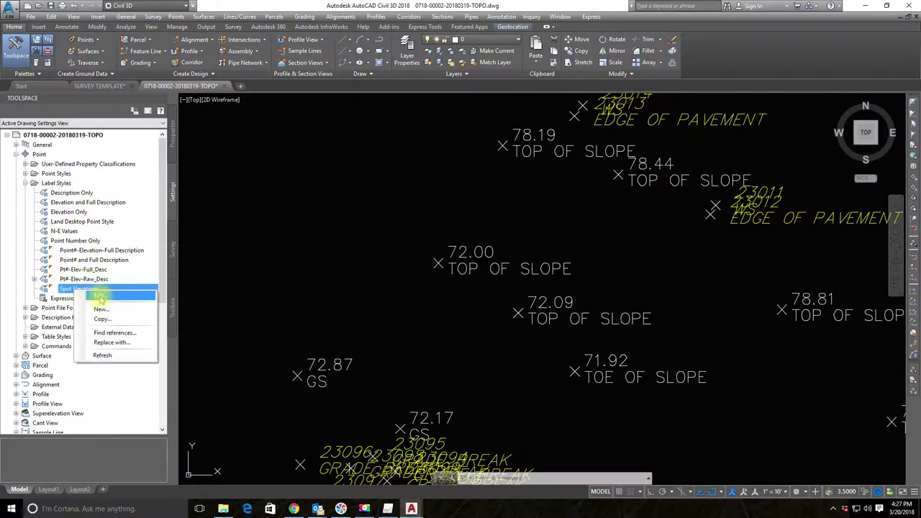
pyautogui.click(448, 318)
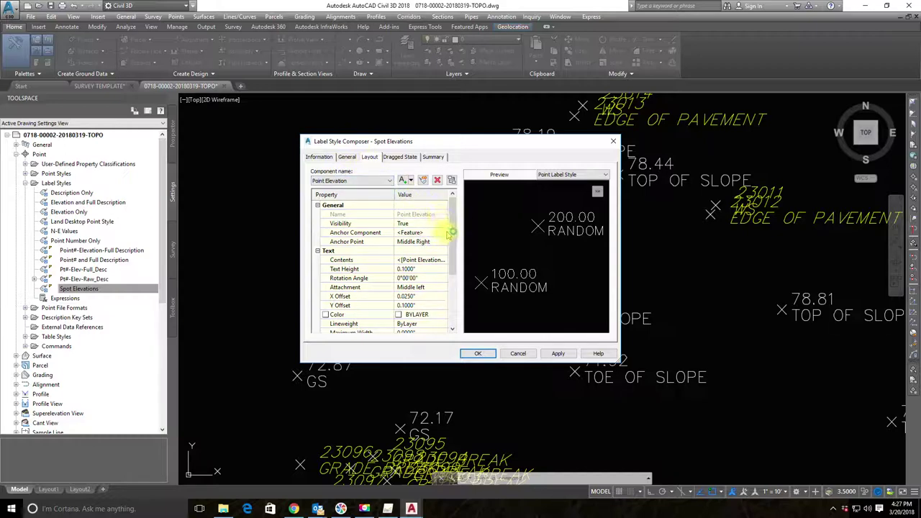
pyautogui.click(400, 260)
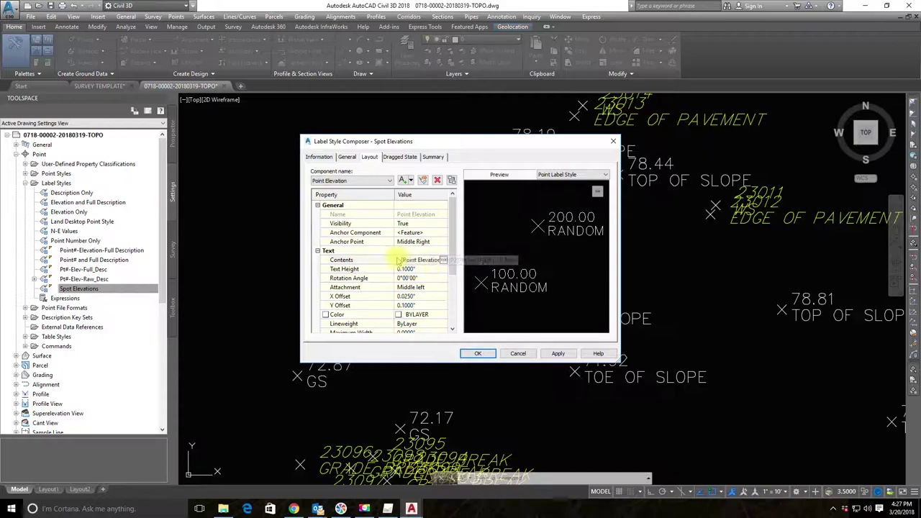
pyautogui.click(444, 259)
pyautogui.hotkey('ctrl', 'a')
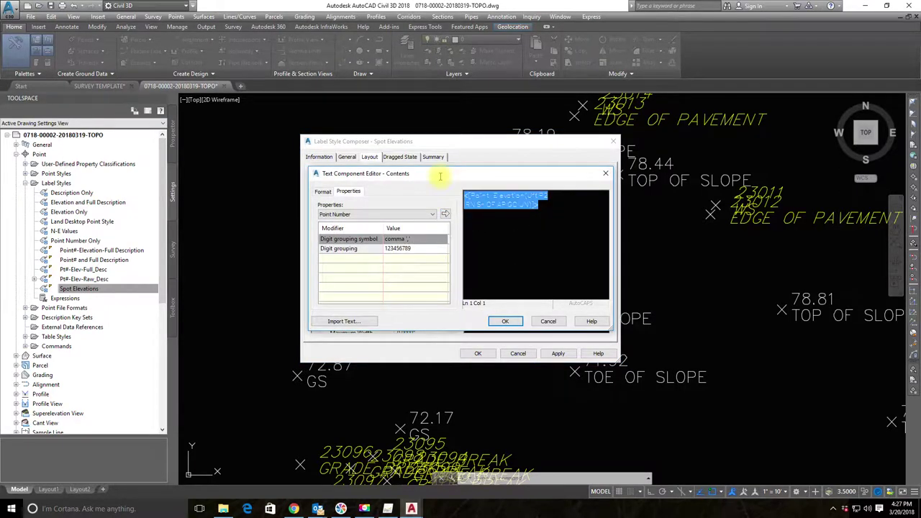
pyautogui.press('Delete')
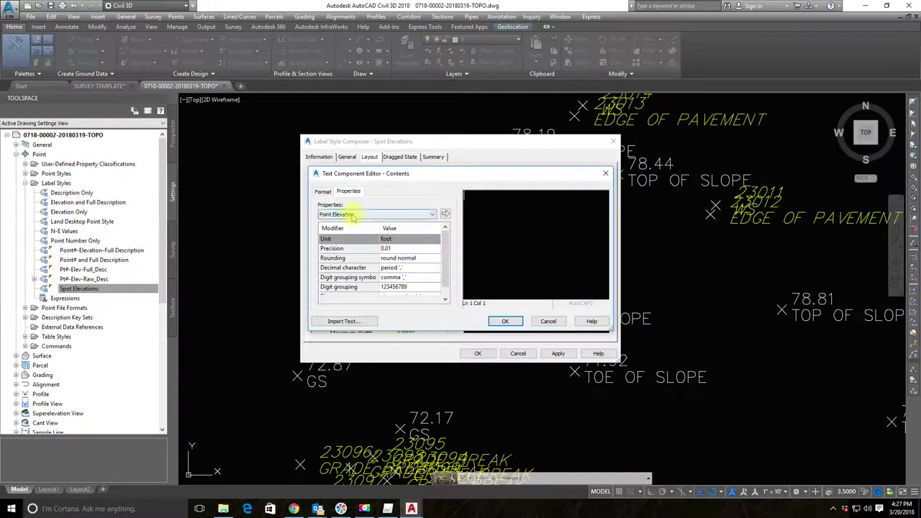
# Insert the Point Elevation property with a precision of 0.1 into the component's contents and save the label style
pyautogui.click(401, 248)
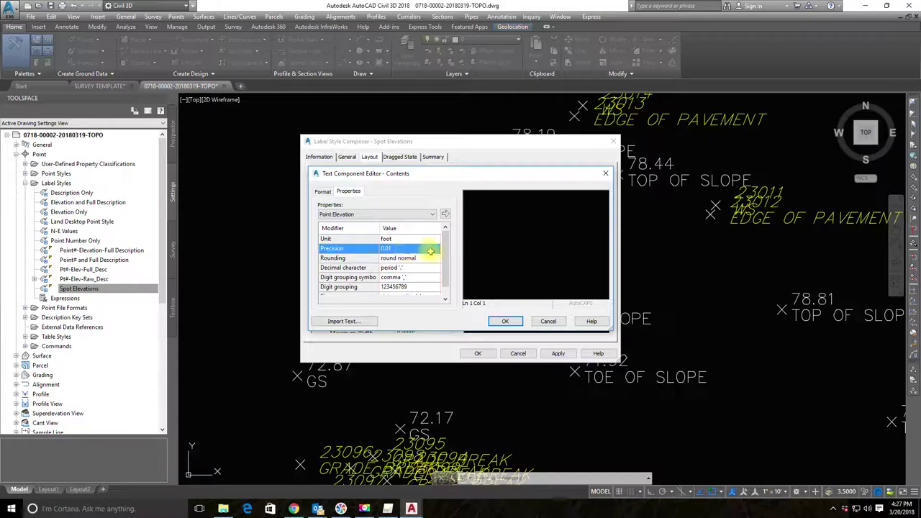
pyautogui.click(430, 248)
pyautogui.click(409, 266)
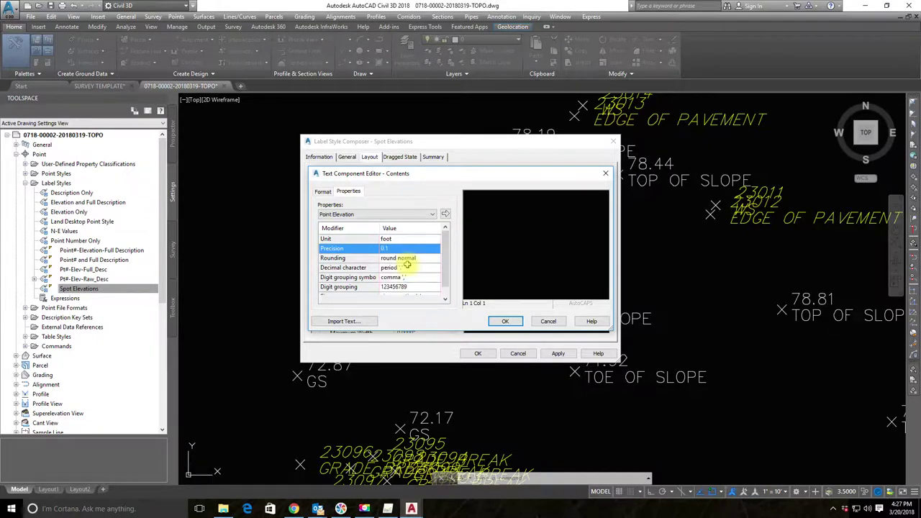
pyautogui.click(445, 214)
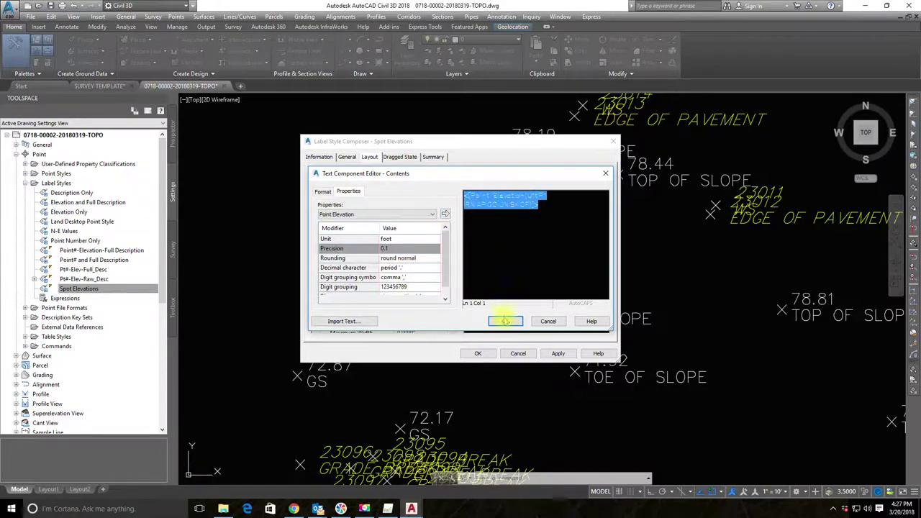
pyautogui.click(550, 208)
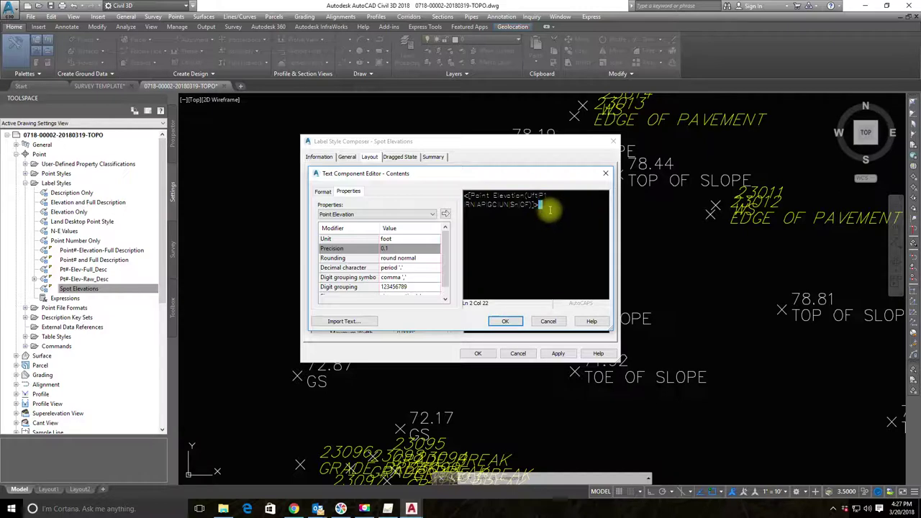
pyautogui.click(505, 321)
pyautogui.click(556, 353)
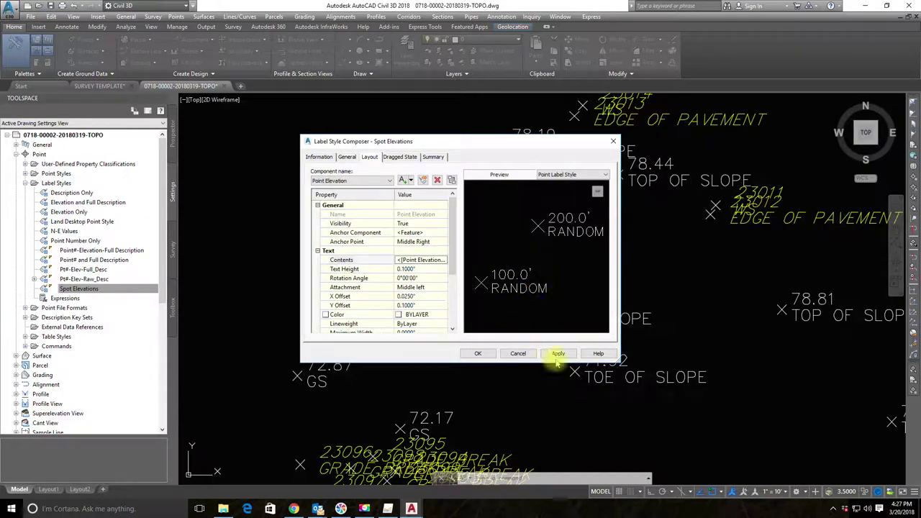
pyautogui.click(477, 353)
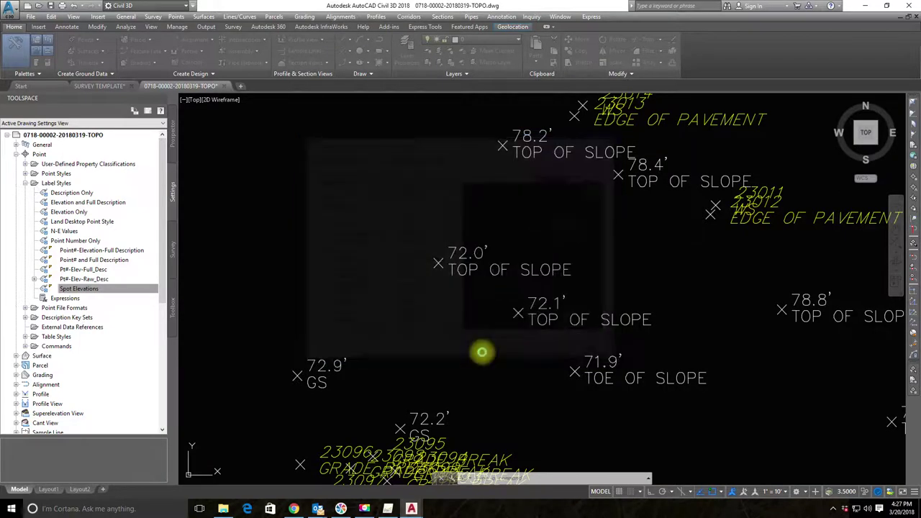
pyautogui.moveTo(539, 366); pyautogui.dragTo(570, 257, button='middle')
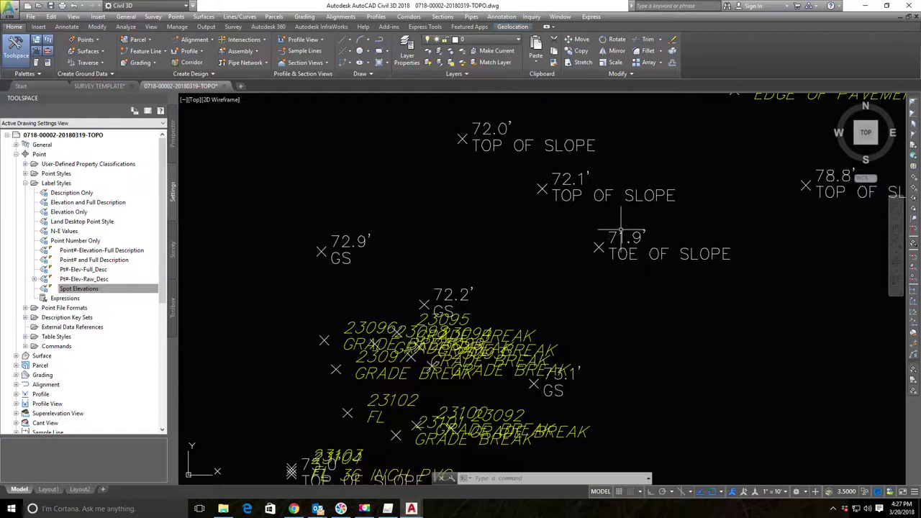
pyautogui.moveTo(408, 220); pyautogui.dragTo(447, 242, button='middle')
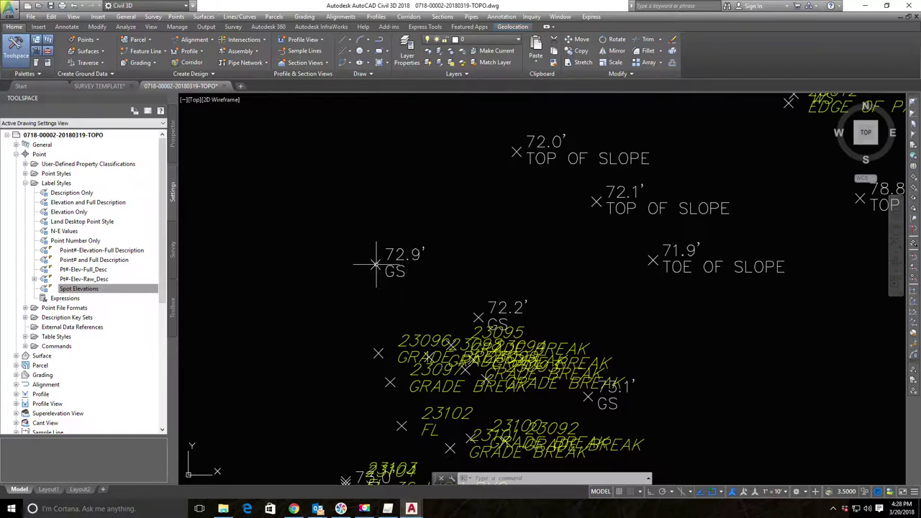
pyautogui.rightClick(81, 289)
pyautogui.click(102, 292)
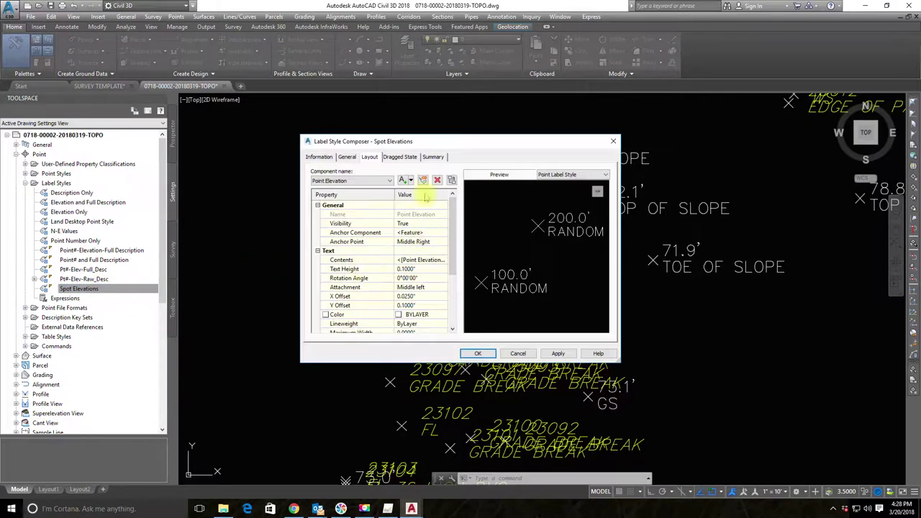
pyautogui.click(519, 353)
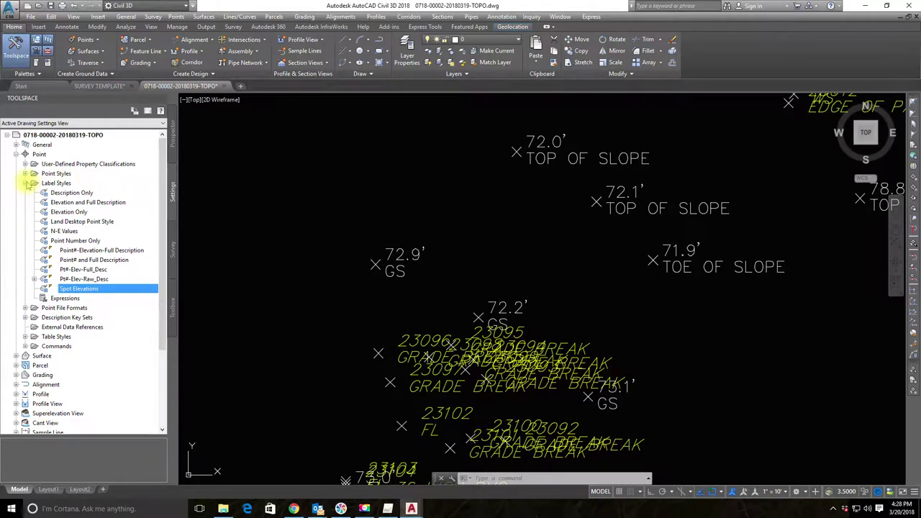
# Create a new point style named Spot Elevations
pyautogui.click(26, 183)
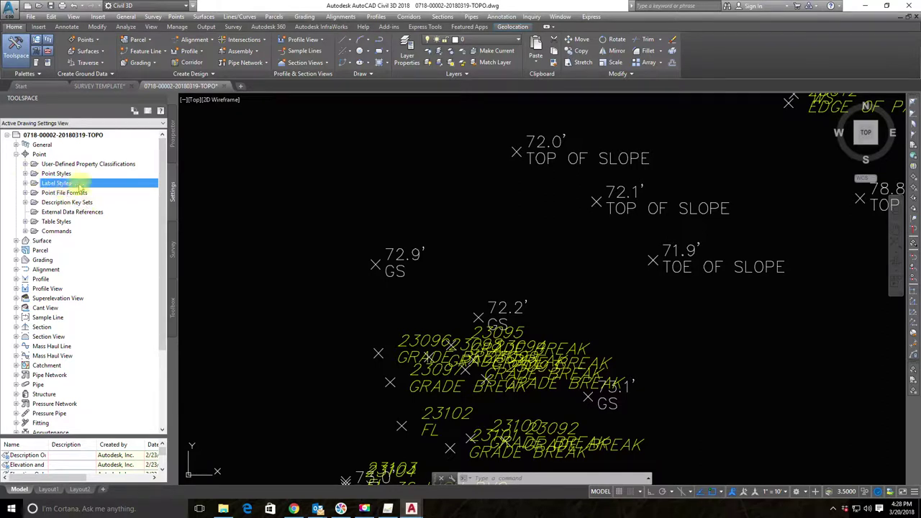
pyautogui.click(26, 173)
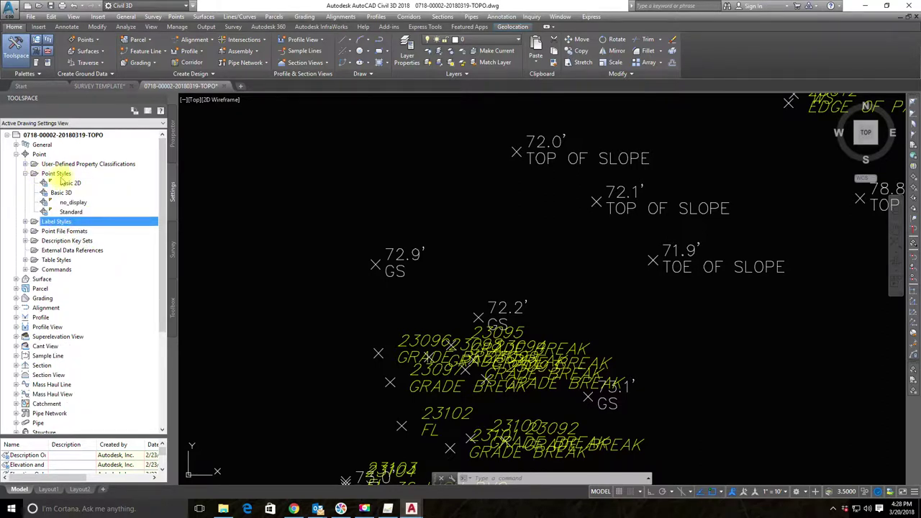
pyautogui.click(58, 174)
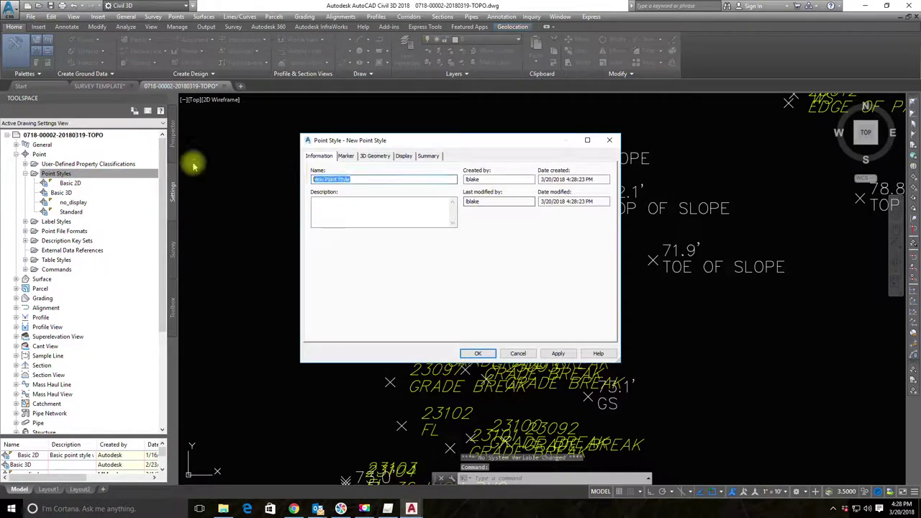
pyautogui.write('SPC')
pyautogui.press('BackSpace')
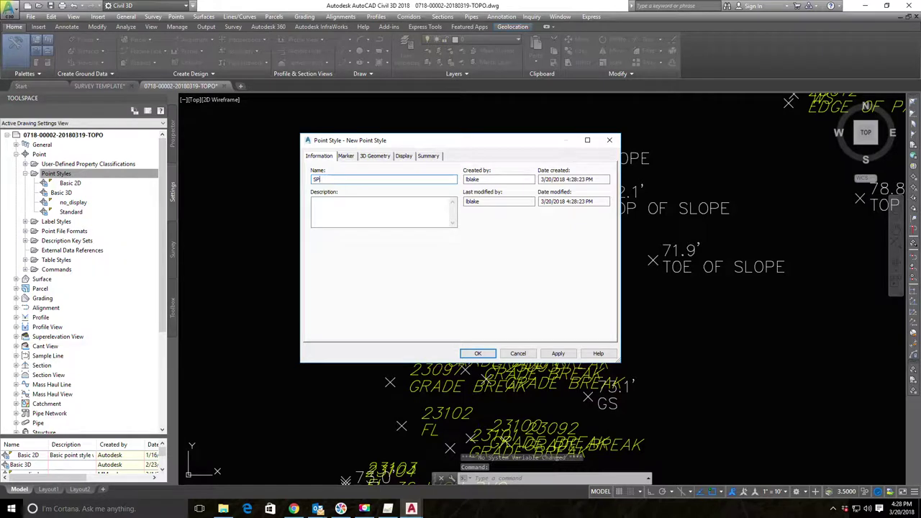
pyautogui.write('t Elevations')
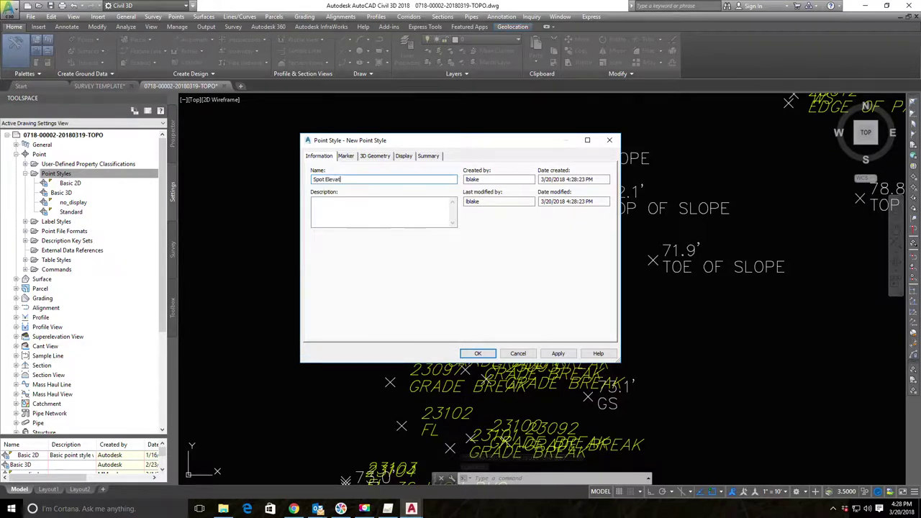
# Choose the plus-shaped custom marker for the new point style and save it
pyautogui.click(346, 157)
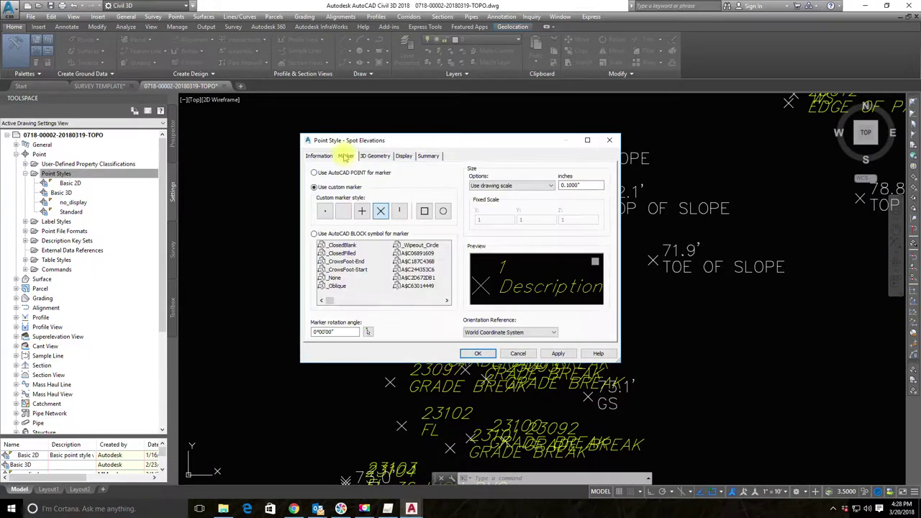
pyautogui.click(362, 210)
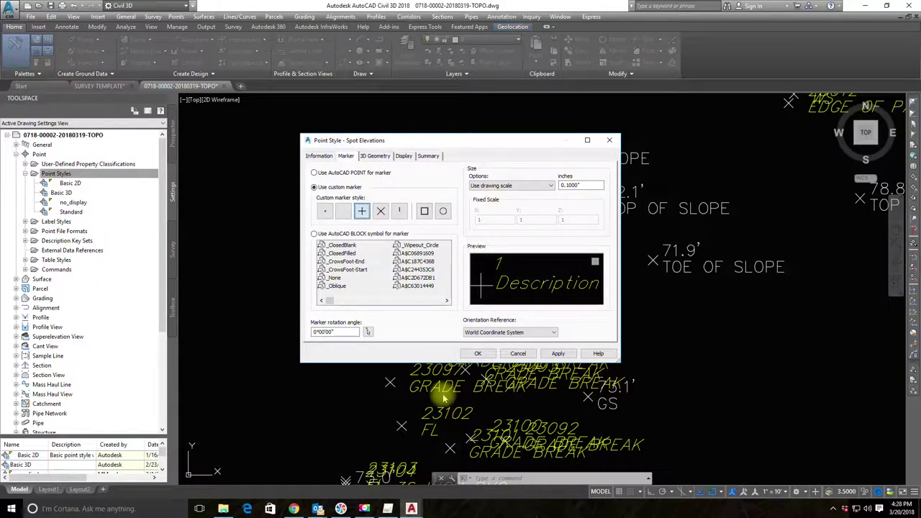
pyautogui.click(478, 353)
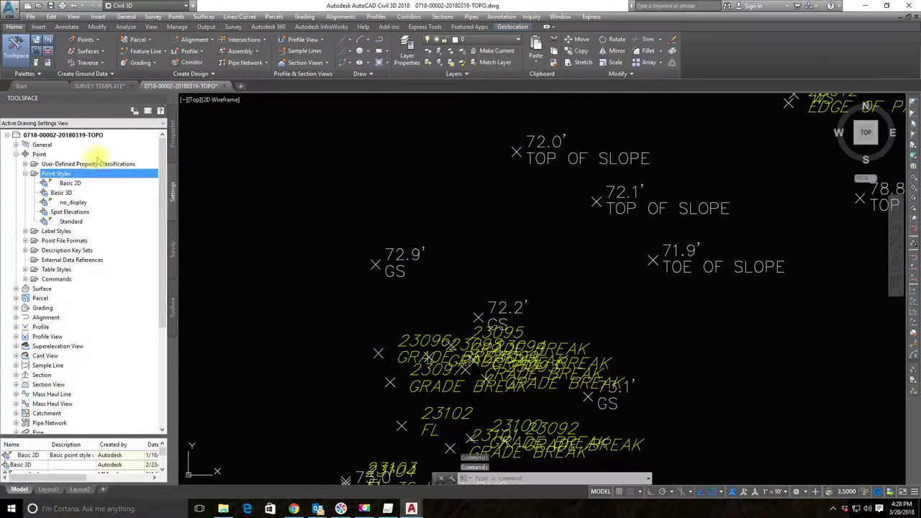
pyautogui.click(25, 174)
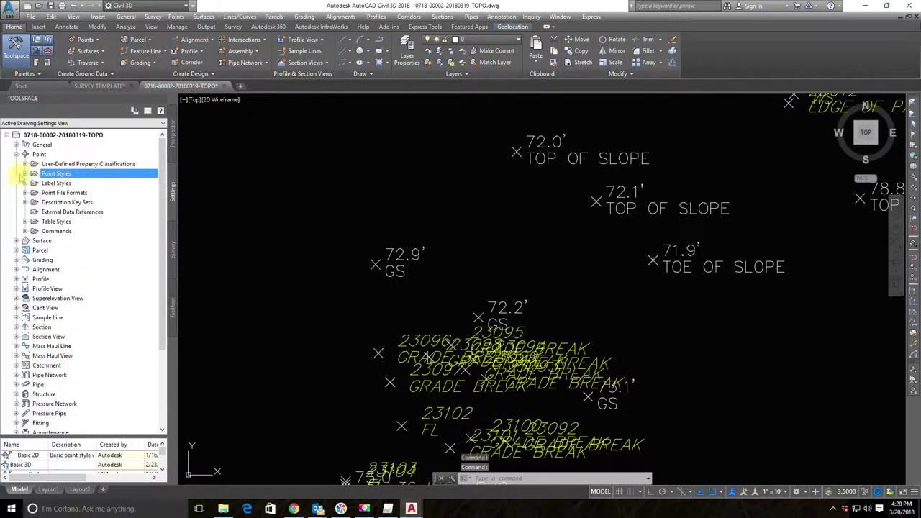
pyautogui.click(26, 174)
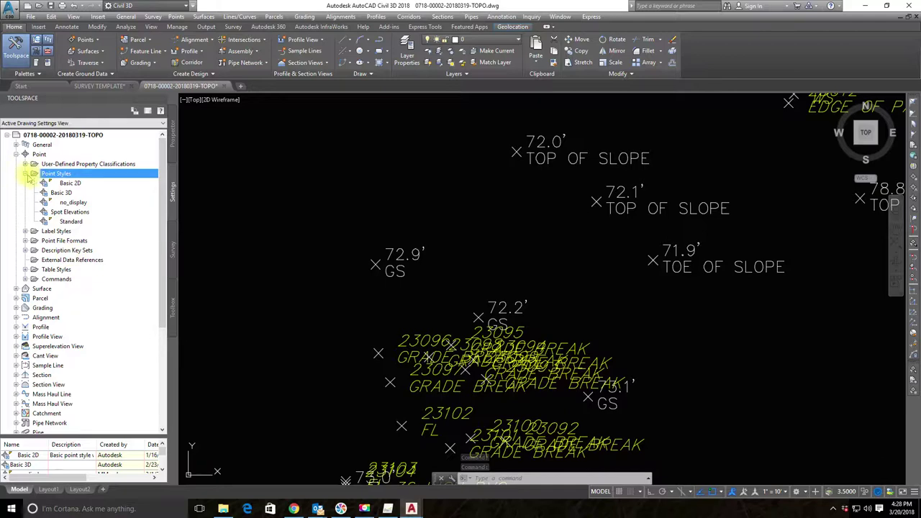
pyautogui.click(25, 173)
# Assign the Spot Elevations point style to the SPOT ELEVATIONS point group and apply the change
pyautogui.click(173, 142)
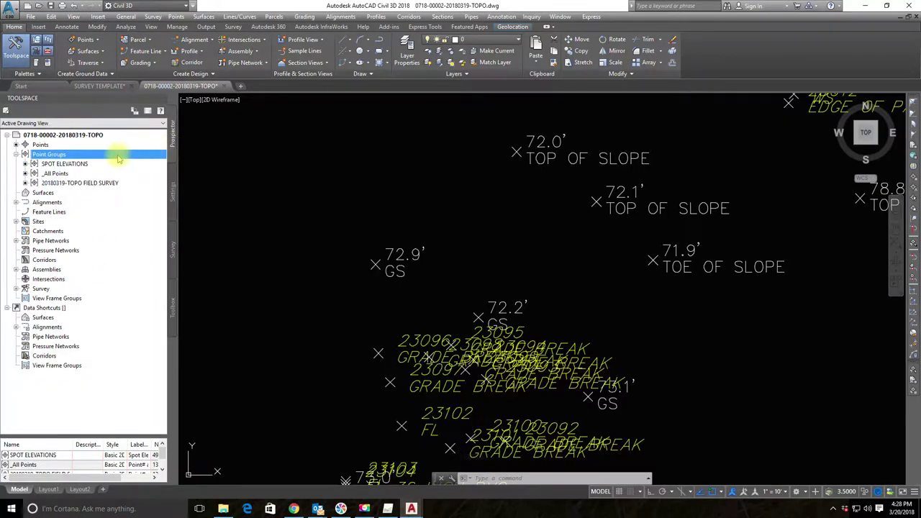
pyautogui.click(48, 164)
pyautogui.rightClick(49, 164)
pyautogui.click(80, 169)
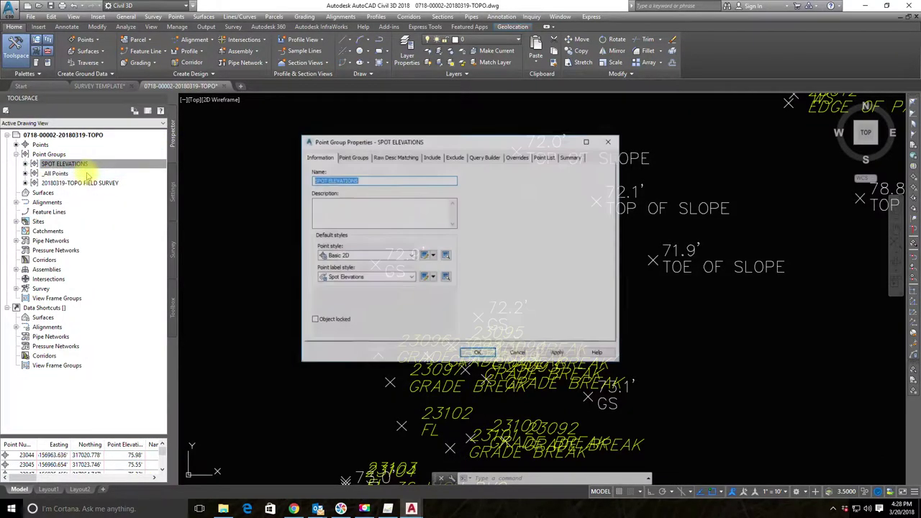
pyautogui.click(411, 278)
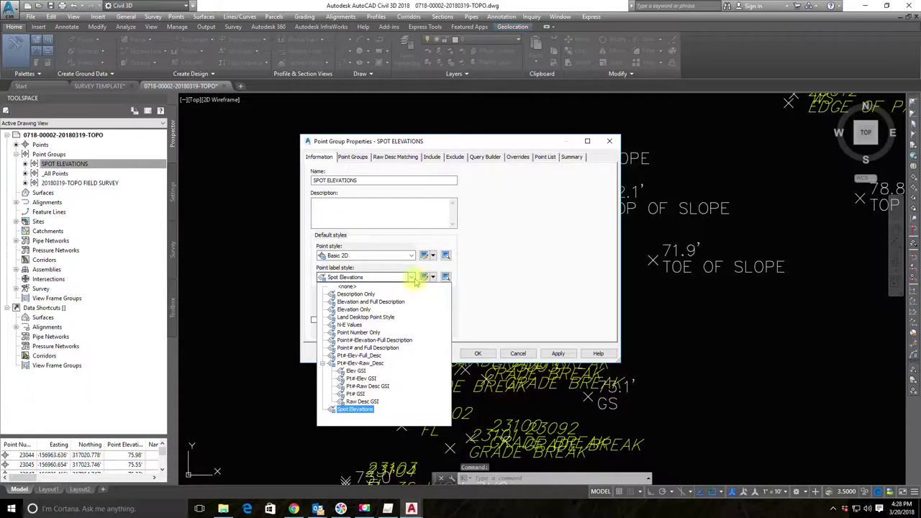
pyautogui.click(415, 279)
pyautogui.click(411, 255)
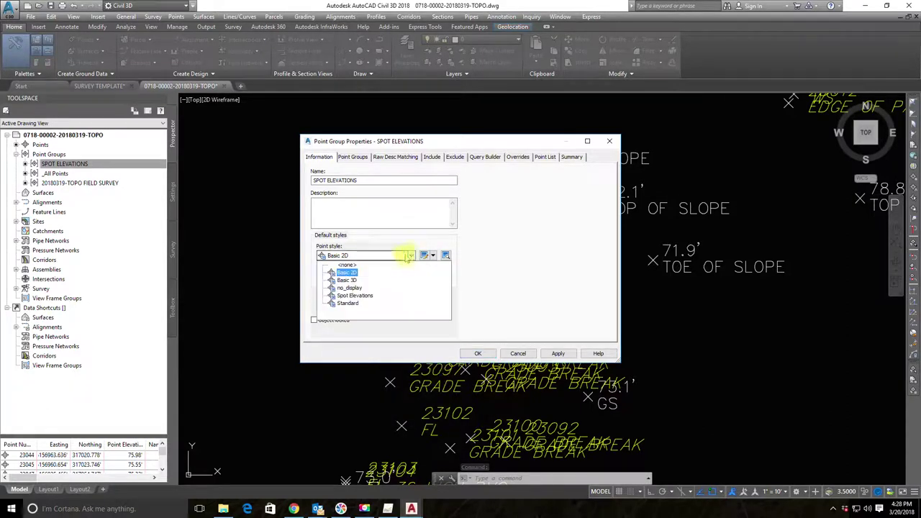
pyautogui.click(358, 298)
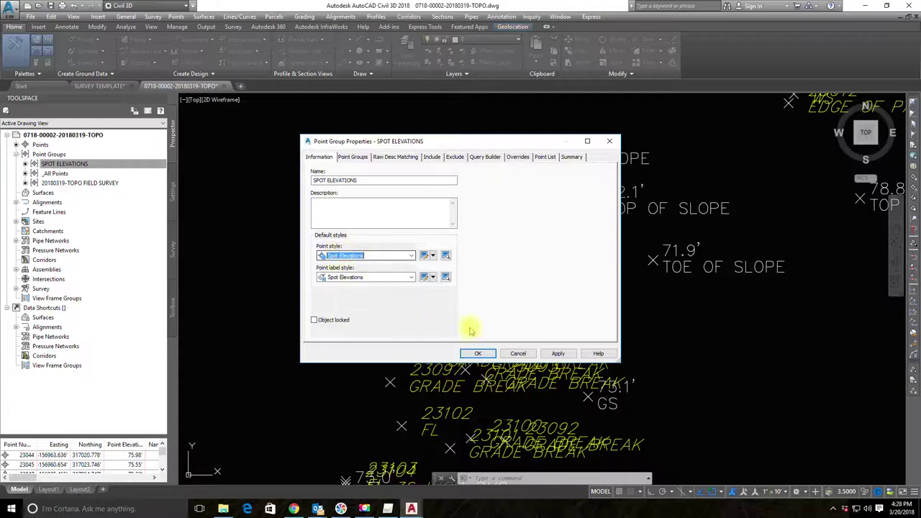
pyautogui.click(558, 353)
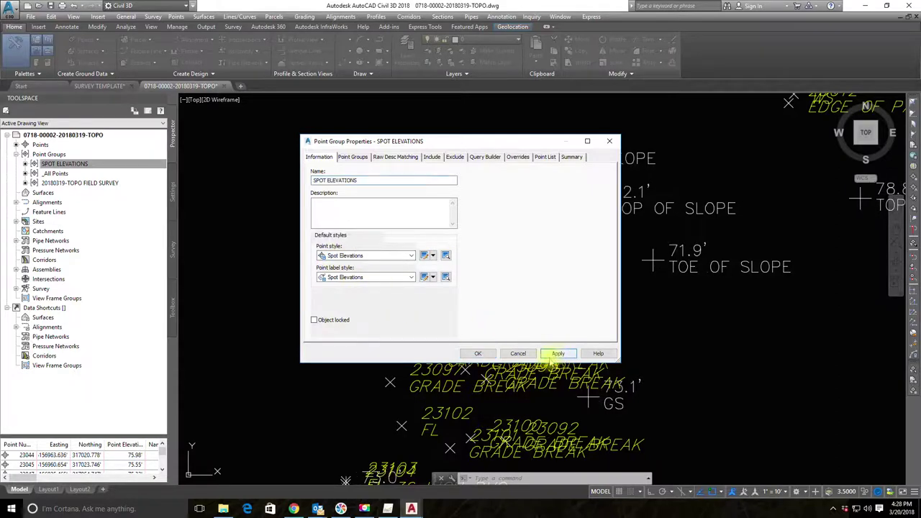
pyautogui.click(478, 353)
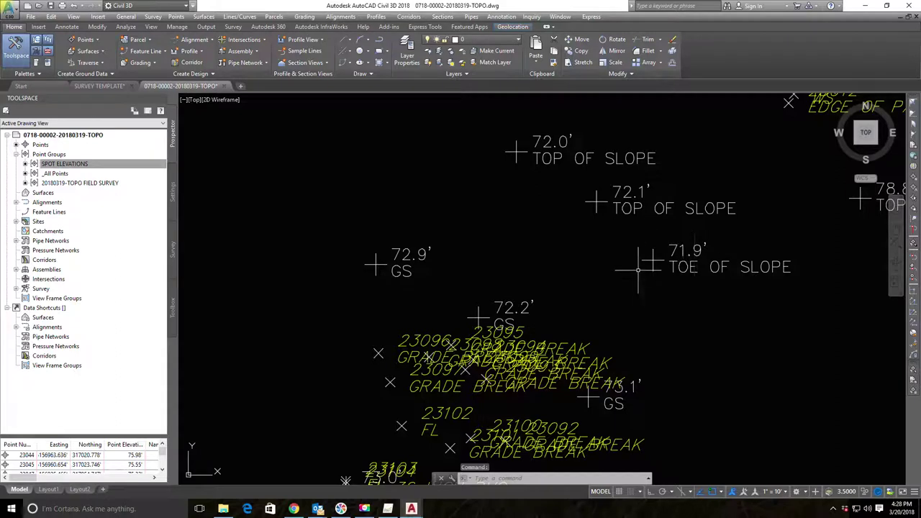
# Set the marker size of the Spot Elevations point style to 0.05 inches and save the style
pyautogui.click(86, 163)
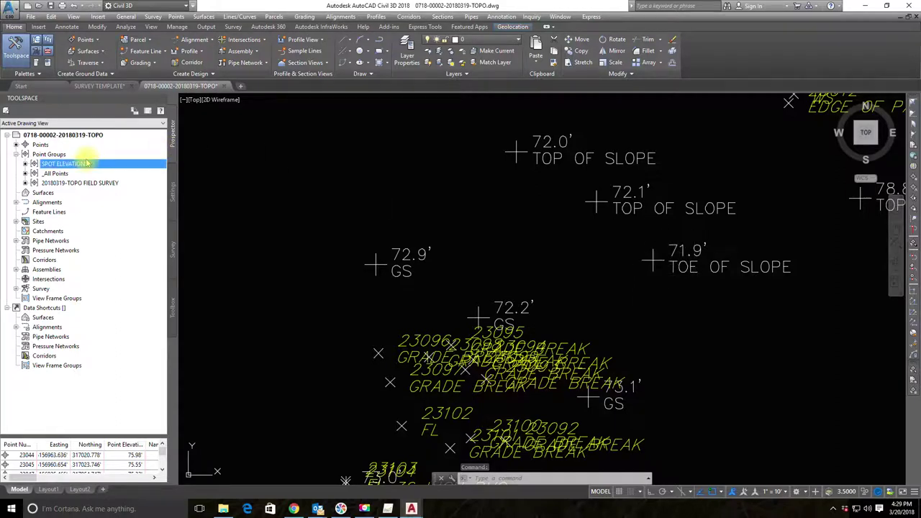
pyautogui.click(172, 188)
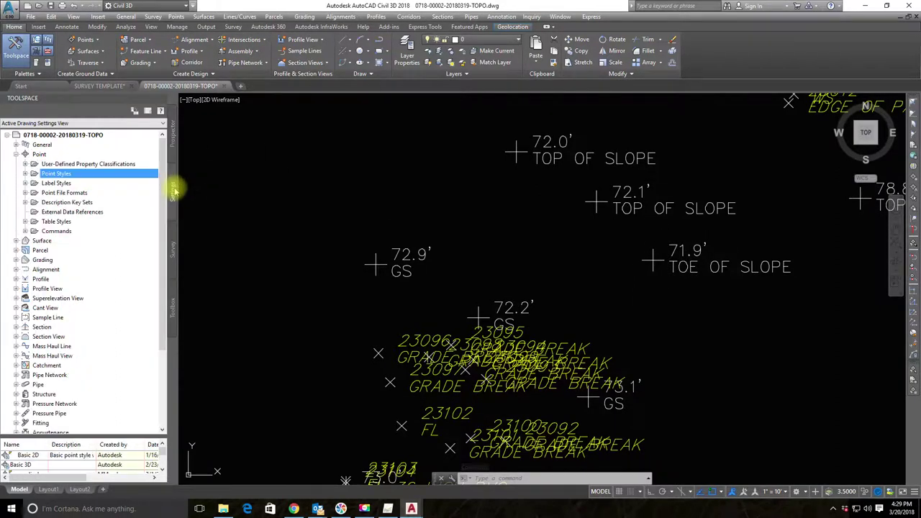
pyautogui.rightClick(108, 176)
pyautogui.click(25, 174)
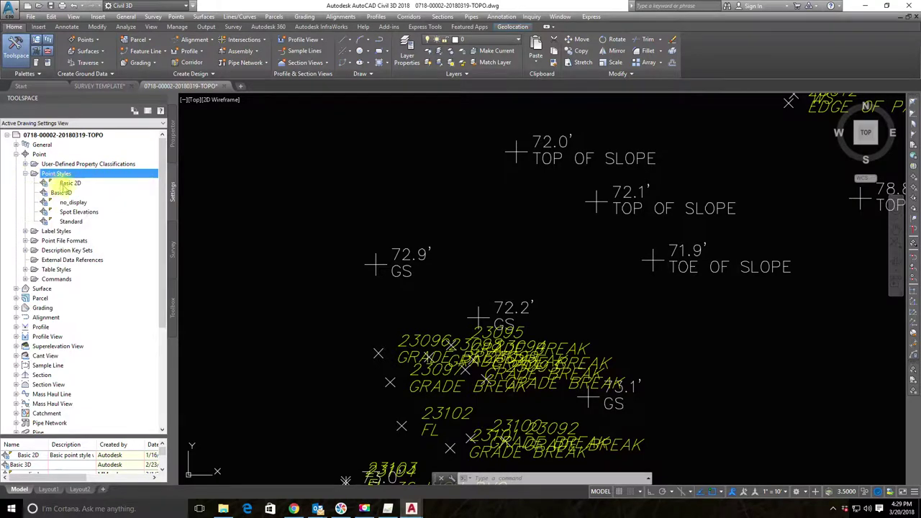
pyautogui.rightClick(79, 211)
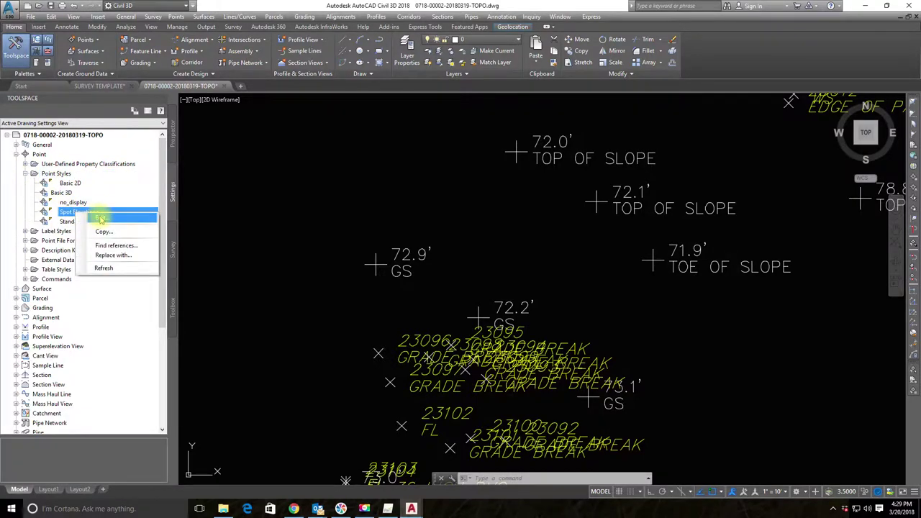
pyautogui.click(108, 216)
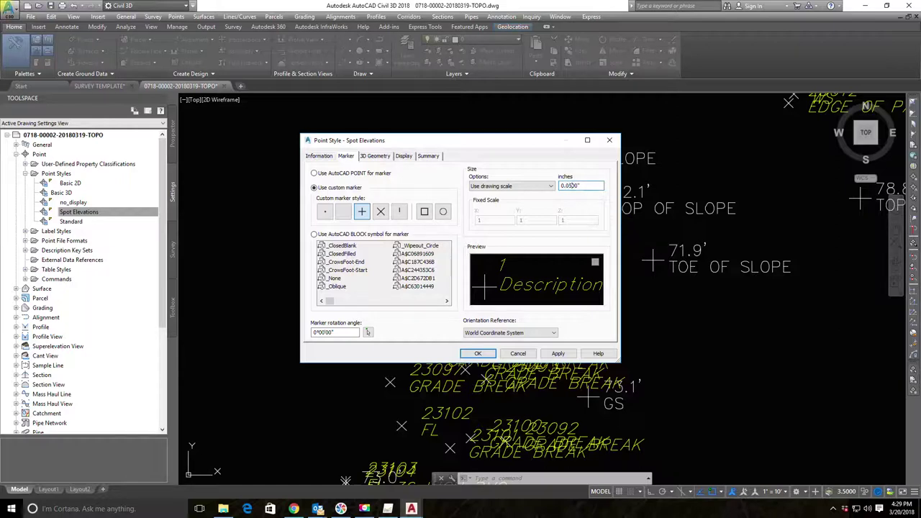
pyautogui.click(548, 353)
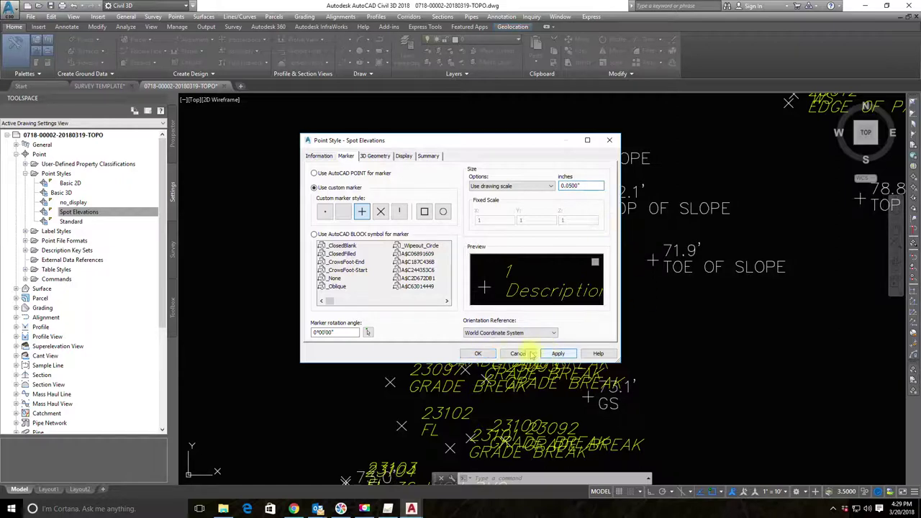
pyautogui.click(478, 353)
# Examine the markers and labels of the survey points across the drawing, including the crowded grade break area
pyautogui.scroll(-3, 627, 323)
pyautogui.moveTo(627, 323); pyautogui.dragTo(376, 460, button='middle')
pyautogui.scroll(-3, 633, 140)
pyautogui.scroll(4, 585, 263)
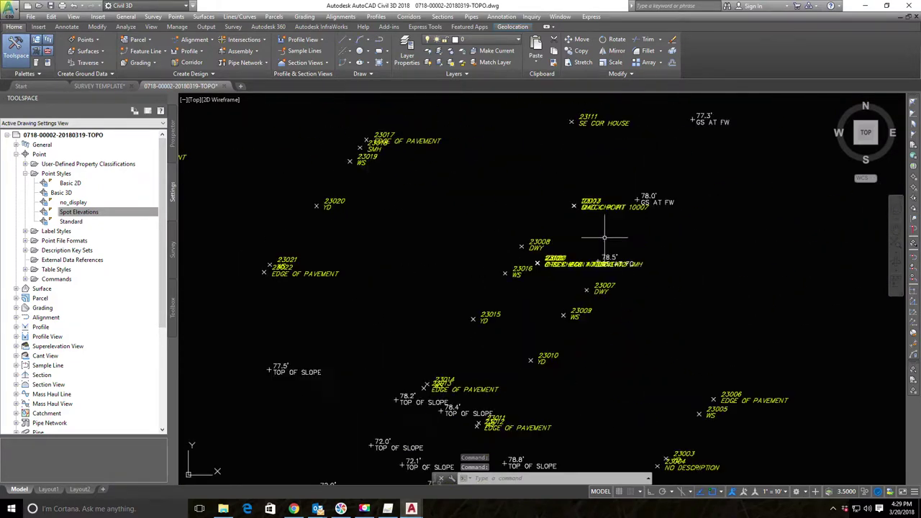
pyautogui.scroll(-5, 604, 237)
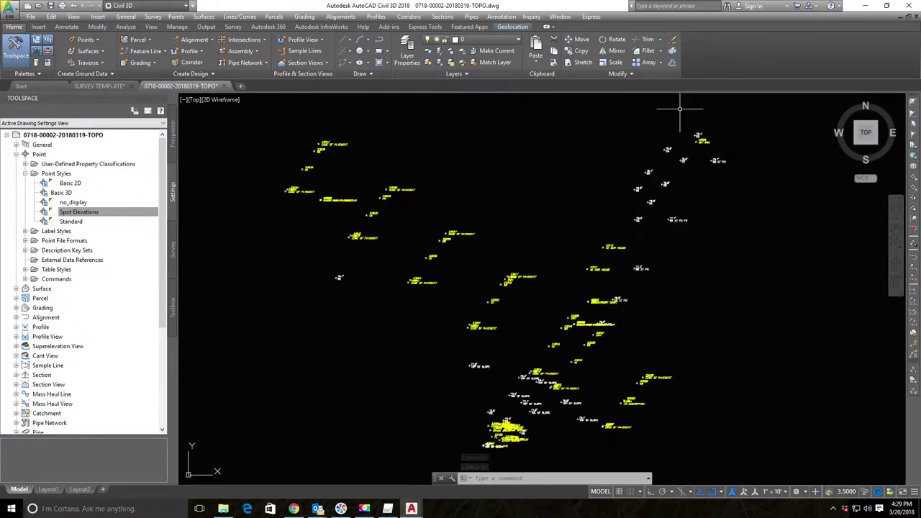
pyautogui.scroll(6, 557, 281)
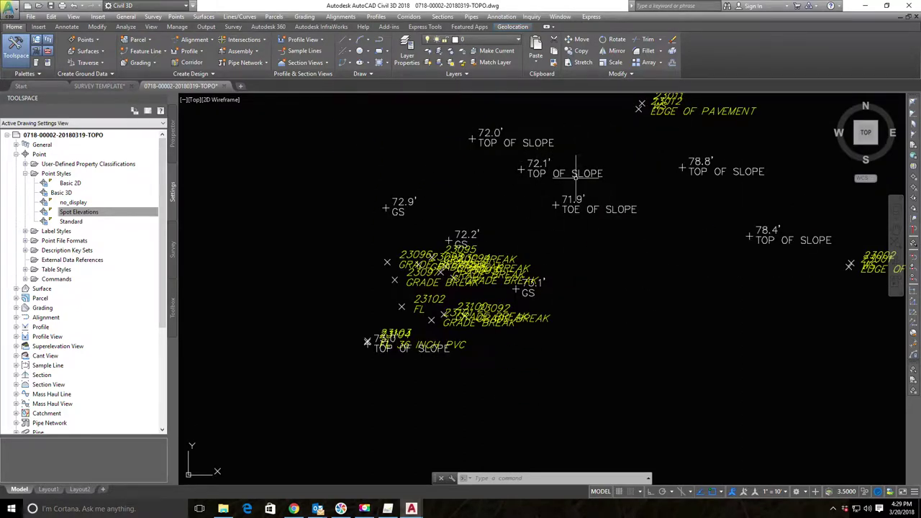
pyautogui.scroll(4, 548, 164)
pyautogui.scroll(-3, 545, 206)
pyautogui.moveTo(571, 362); pyautogui.dragTo(616, 273, button='middle')
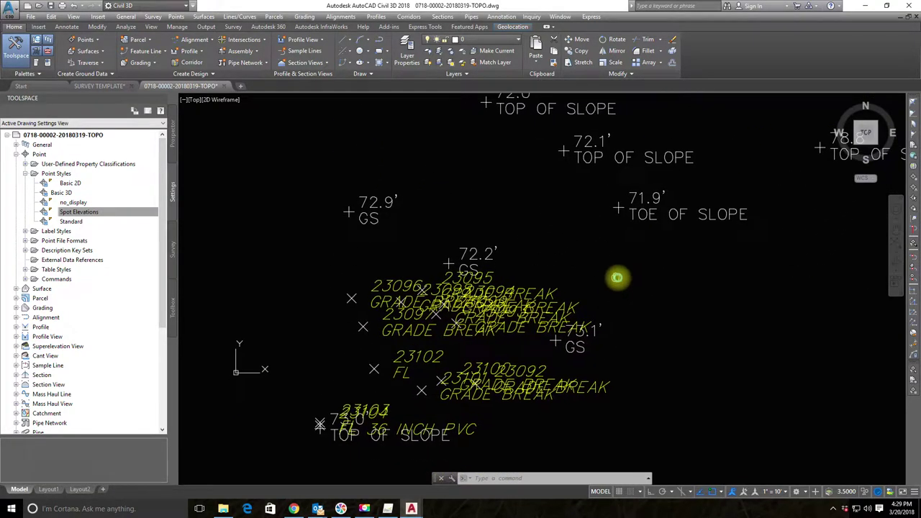
pyautogui.scroll(2, 593, 329)
pyautogui.moveTo(526, 450); pyautogui.dragTo(593, 328, button='middle')
pyautogui.scroll(-3, 593, 329)
pyautogui.moveTo(500, 421)
pyautogui.mouseDown(button='middle')
pyautogui.moveTo(448, 440)
pyautogui.moveTo(450, 452)
pyautogui.moveTo(587, 385)
pyautogui.mouseUp(button='middle')
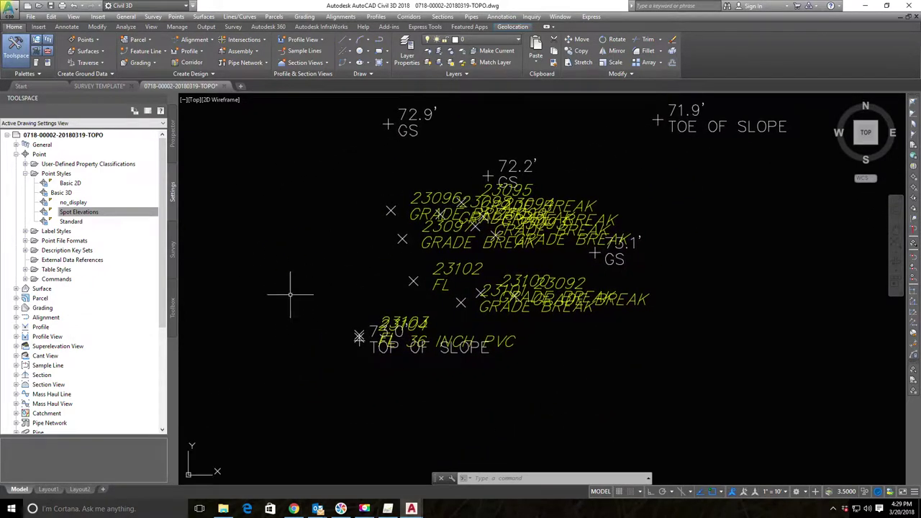
# Move the SPOT ELEVATIONS group below _All Points in the point group display order and accept the change
pyautogui.click(25, 173)
pyautogui.doubleClick(92, 154)
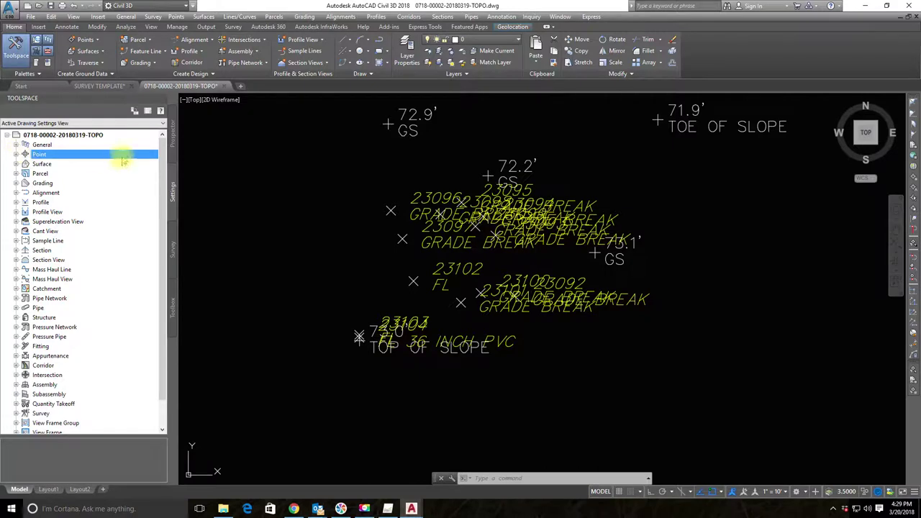
pyautogui.click(174, 139)
pyautogui.click(54, 153)
pyautogui.rightClick(79, 156)
pyautogui.click(112, 169)
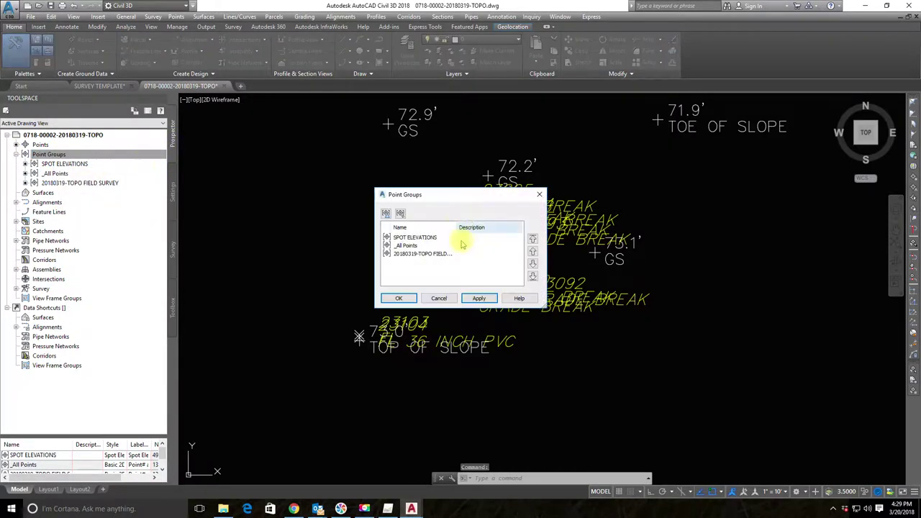
pyautogui.click(414, 237)
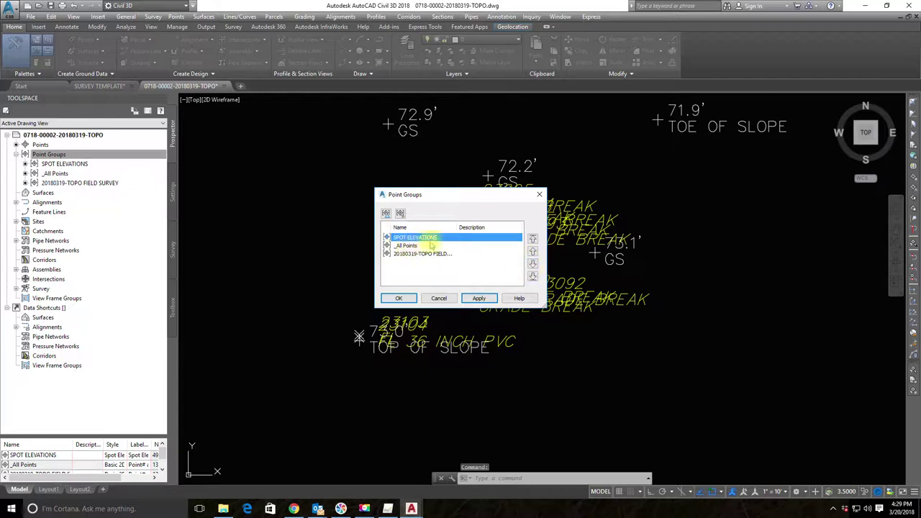
pyautogui.click(532, 265)
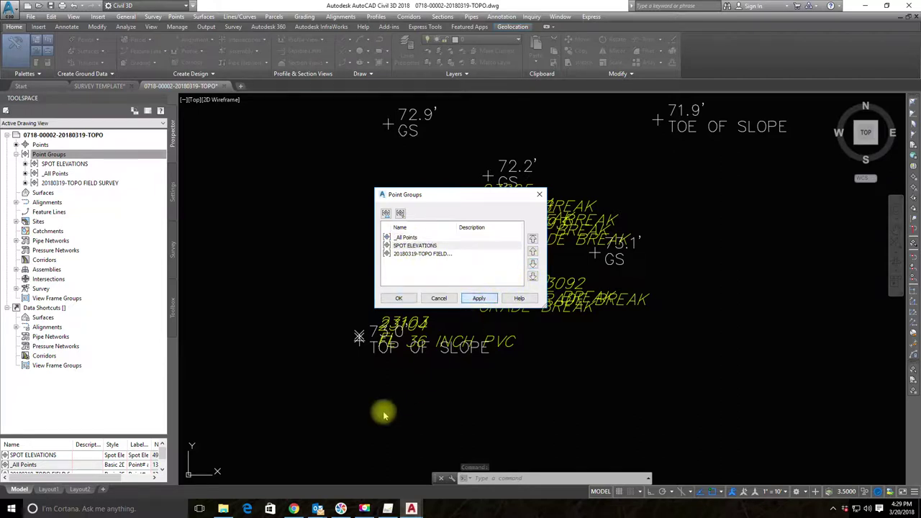
pyautogui.click(398, 297)
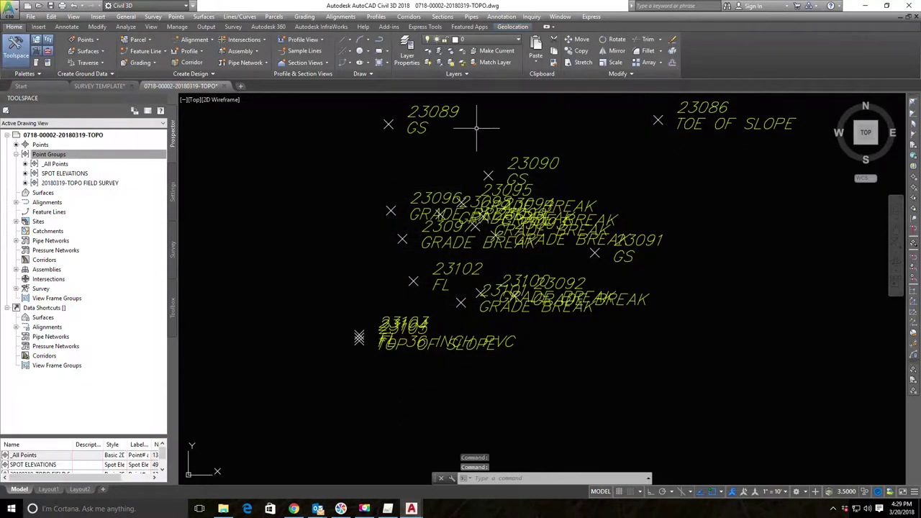
# Move the SPOT ELEVATIONS group back above _All Points in the point group display order and apply the change
pyautogui.click(48, 154)
pyautogui.rightClick(49, 153)
pyautogui.click(62, 160)
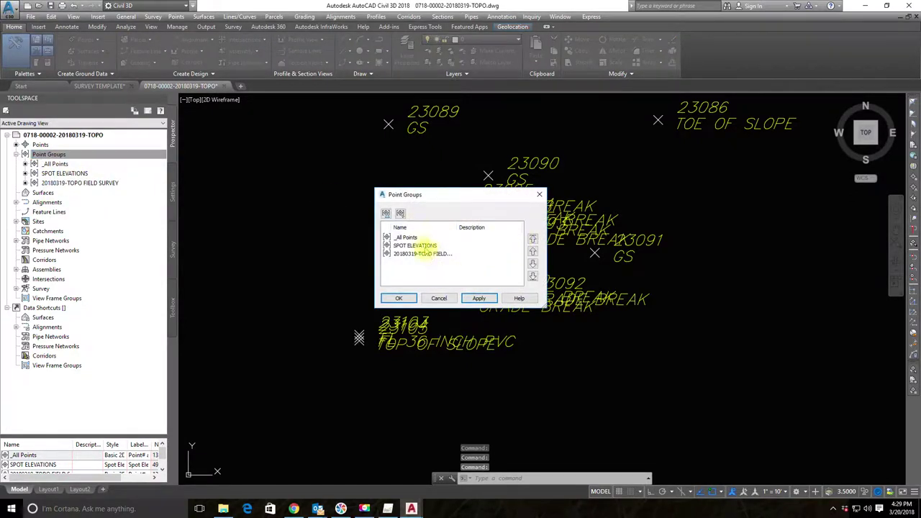
pyautogui.click(423, 248)
pyautogui.click(533, 251)
pyautogui.click(477, 298)
pyautogui.click(400, 299)
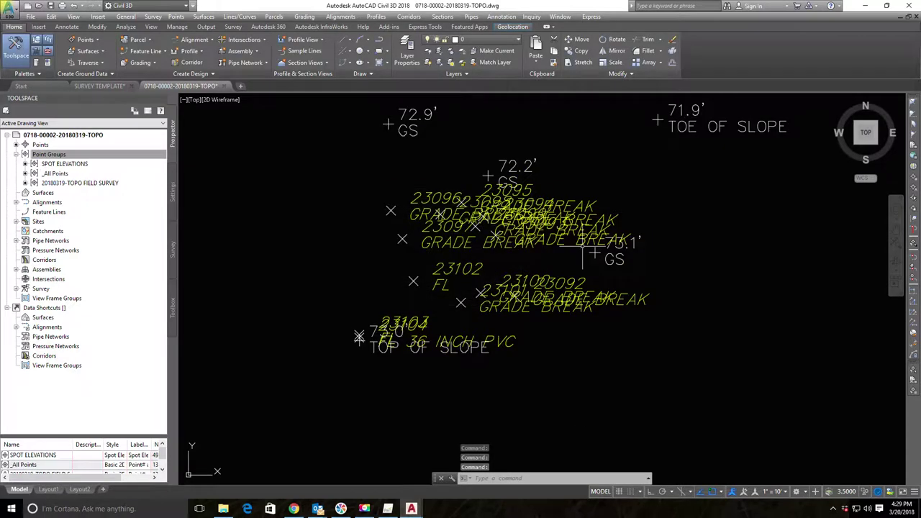
# Pull the label of FL point 23103 up and to the left of its marker, away from the FL 36 INCH PVC label
pyautogui.scroll(-3, 582, 246)
pyautogui.moveTo(643, 278)
pyautogui.mouseDown(button='middle')
pyautogui.moveTo(551, 382)
pyautogui.moveTo(533, 353)
pyautogui.moveTo(637, 293)
pyautogui.moveTo(565, 395)
pyautogui.moveTo(627, 308)
pyautogui.moveTo(504, 307)
pyautogui.moveTo(461, 322)
pyautogui.moveTo(719, 222)
pyautogui.moveTo(654, 319)
pyautogui.moveTo(697, 187)
pyautogui.mouseUp(button='middle')
pyautogui.scroll(-2, 460, 322)
pyautogui.scroll(1, 719, 222)
pyautogui.scroll(-2, 653, 319)
pyautogui.scroll(5, 499, 213)
pyautogui.scroll(1, 452, 211)
pyautogui.scroll(1, 510, 273)
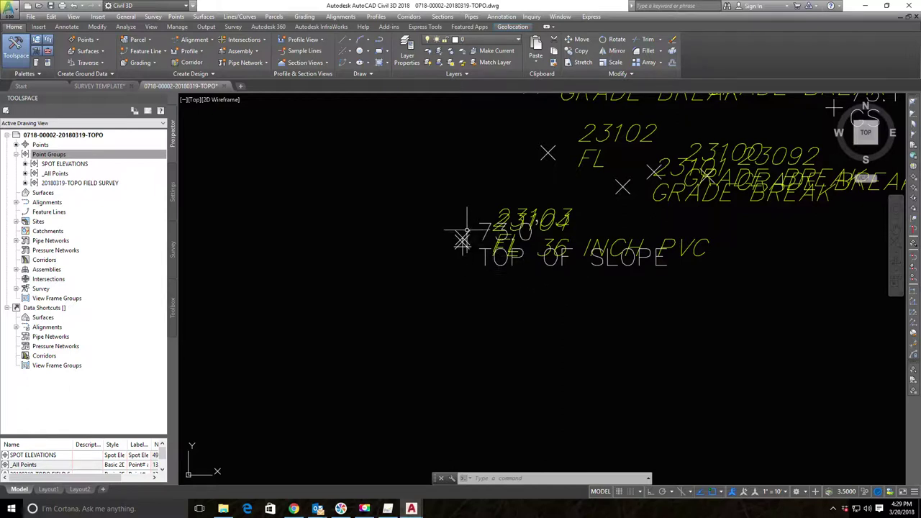
pyautogui.click(459, 232)
pyautogui.click(461, 234)
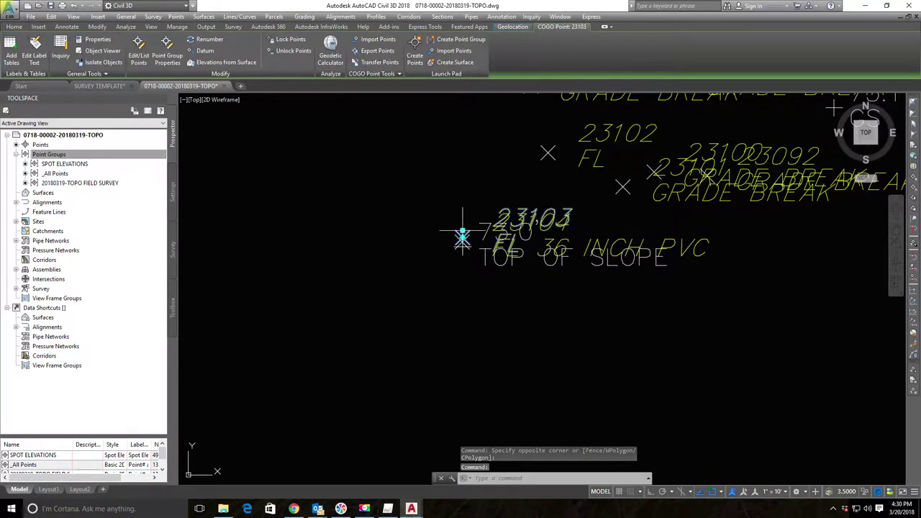
pyautogui.moveTo(496, 230); pyautogui.dragTo(425, 167)
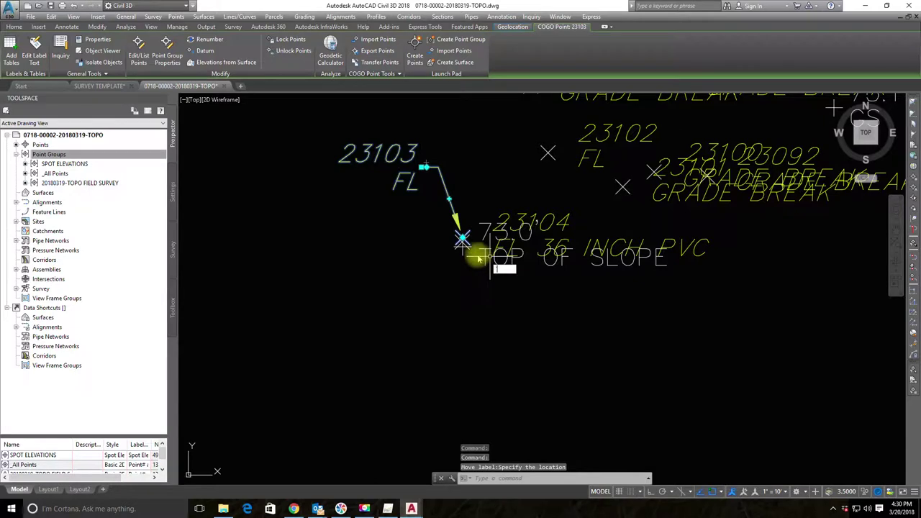
pyautogui.scroll(4, 463, 288)
pyautogui.press('Escape')
pyautogui.click(410, 358)
pyautogui.press('Escape')
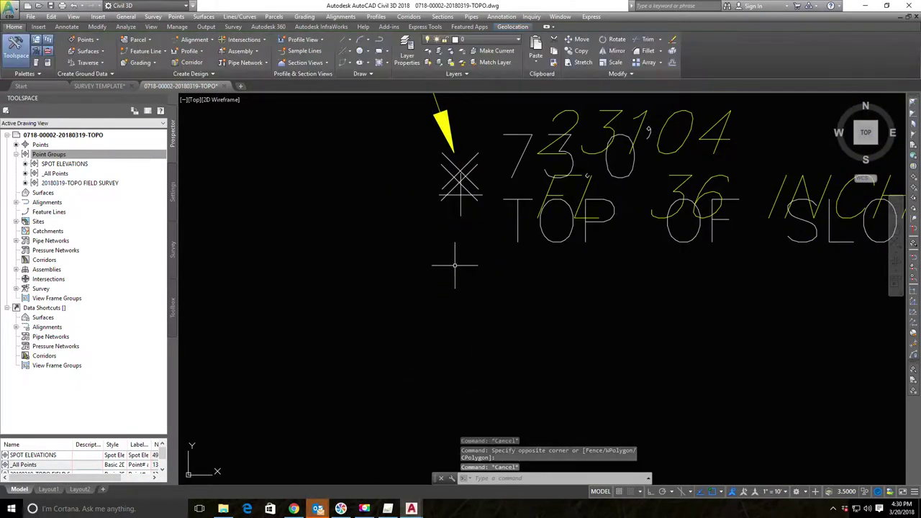
# Pull the 73.0' TOP OF SLOPE label below and to the left of its marker, clear of point 23104's label
pyautogui.click(464, 185)
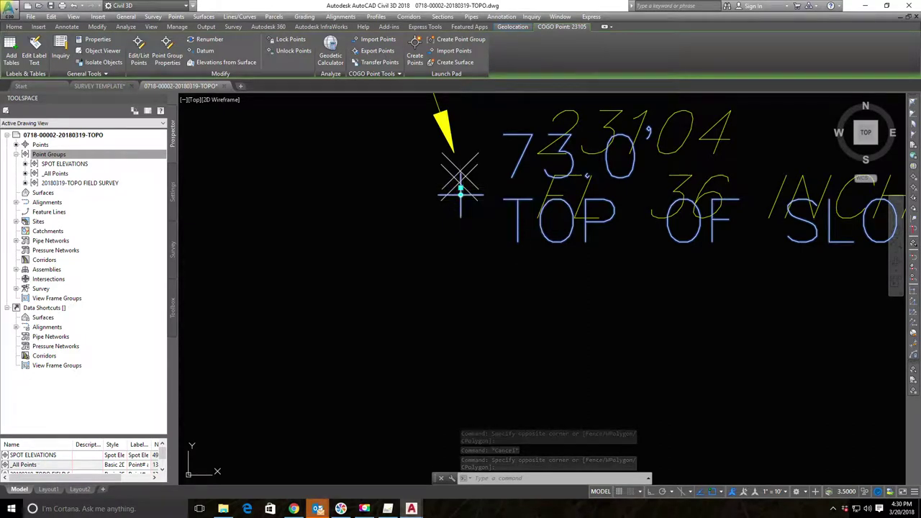
pyautogui.click(460, 189)
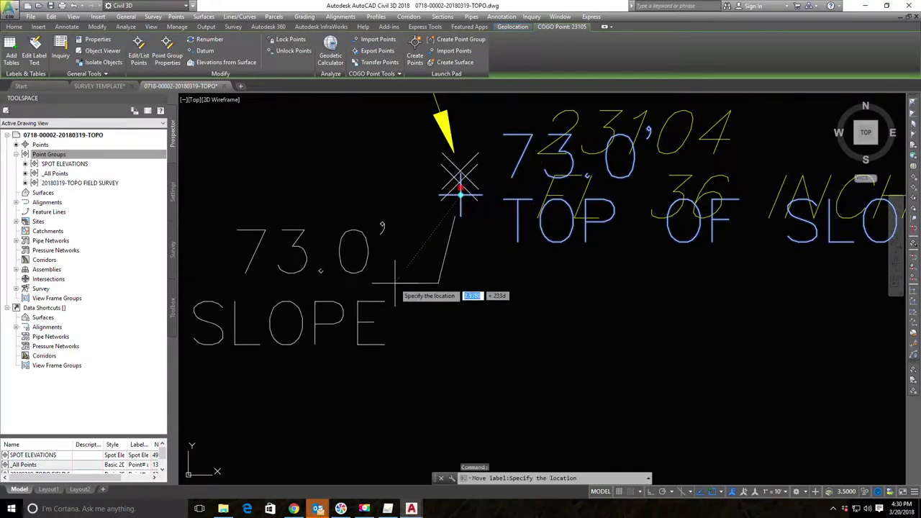
pyautogui.scroll(-2, 394, 281)
pyautogui.click(453, 304)
pyautogui.scroll(1, 459, 332)
pyautogui.press('Escape')
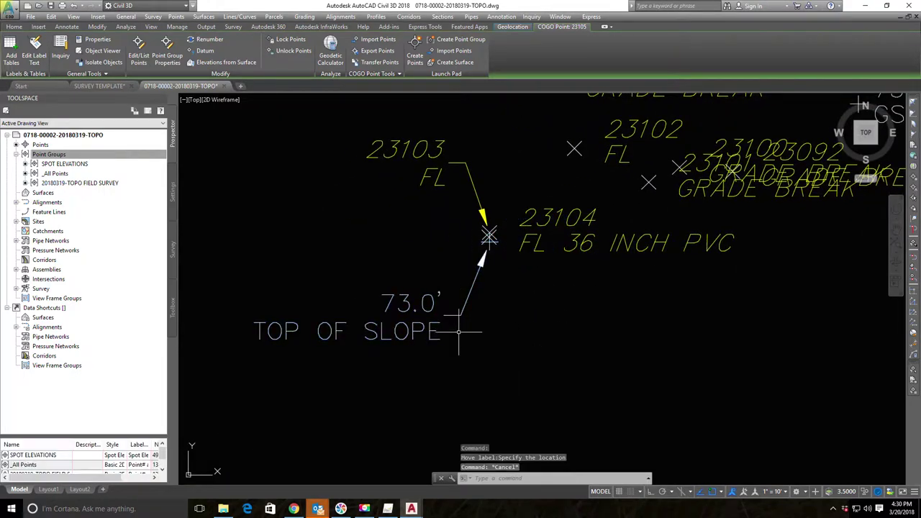
pyautogui.scroll(-1, 453, 288)
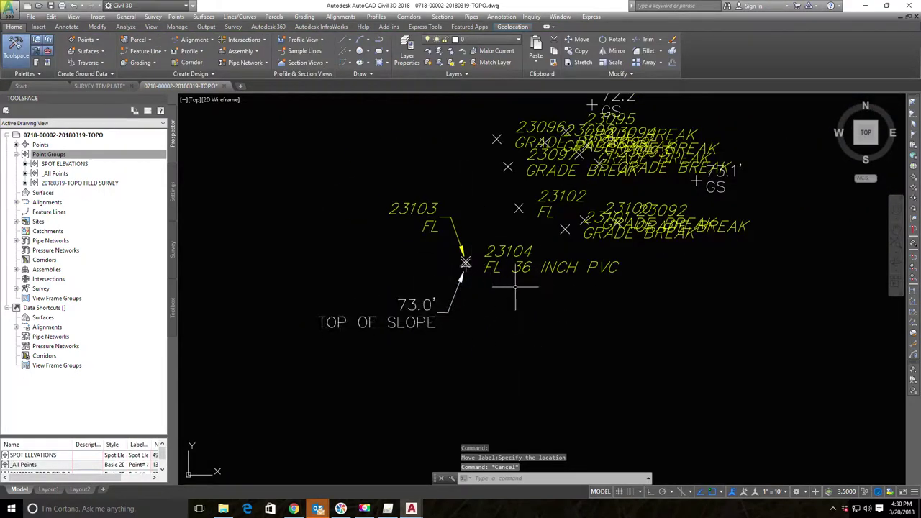
# Pull the 73.1' GS label below and to the right of its marker, clear of the grade break labels
pyautogui.scroll(3, 524, 355)
pyautogui.moveTo(641, 265); pyautogui.dragTo(425, 291, button='middle')
pyautogui.click(545, 304)
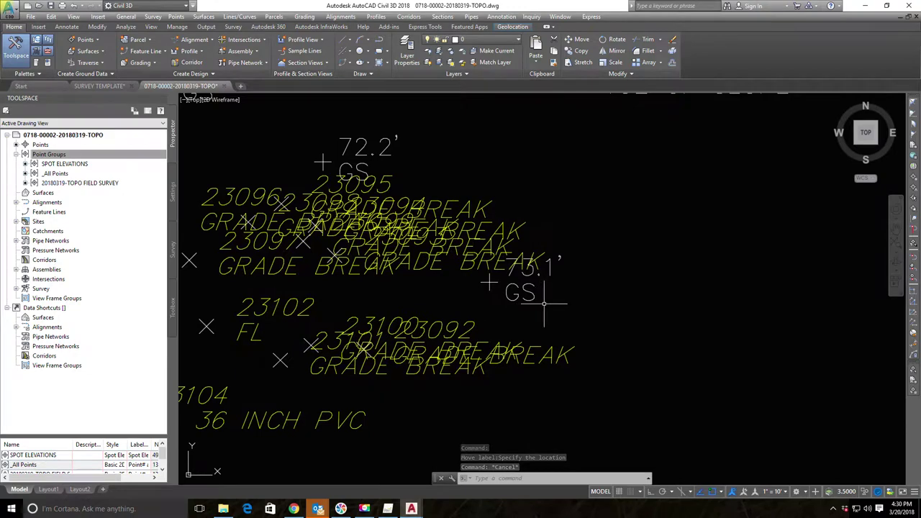
pyautogui.click(487, 275)
pyautogui.click(488, 279)
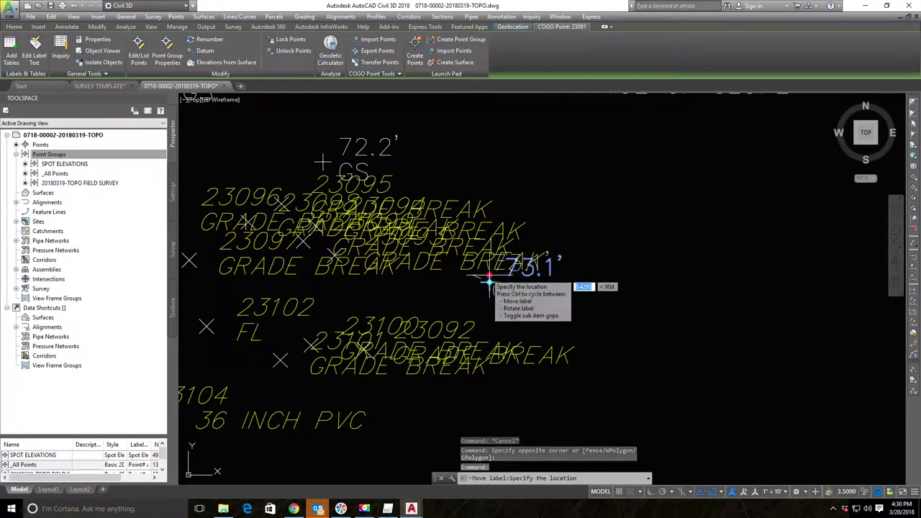
pyautogui.click(633, 318)
pyautogui.press('Escape')
# Pull the 72.2' GS label above and to the right of its marker, away from the grade break labels
pyautogui.moveTo(339, 135); pyautogui.dragTo(495, 214, button='middle')
pyautogui.click(480, 234)
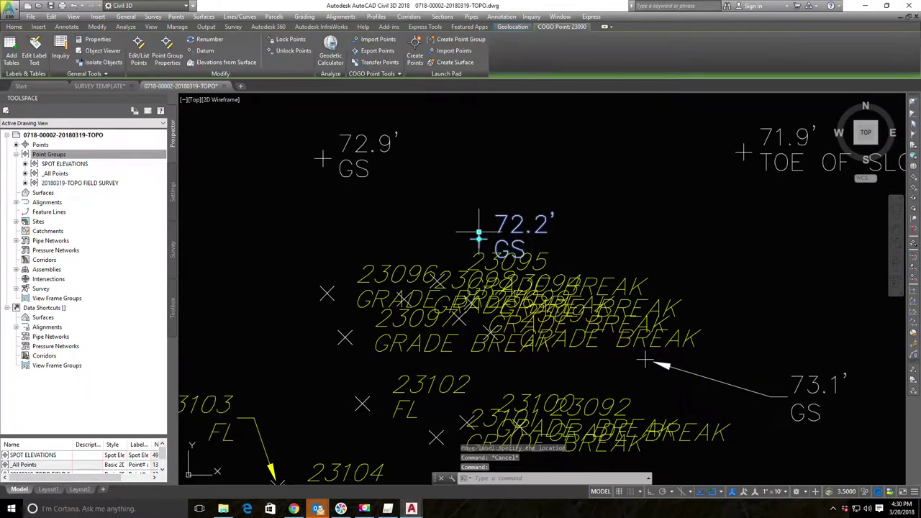
pyautogui.click(481, 231)
pyautogui.click(516, 173)
pyautogui.press('Escape')
pyautogui.scroll(-3, 648, 211)
# Pull the 78.4' TOP OF SLOPE label between points 23013 and 23011 below and to the left of its marker
pyautogui.moveTo(668, 195)
pyautogui.mouseDown(button='middle')
pyautogui.moveTo(477, 269)
pyautogui.moveTo(405, 283)
pyautogui.moveTo(464, 355)
pyautogui.moveTo(487, 364)
pyautogui.mouseUp(button='middle')
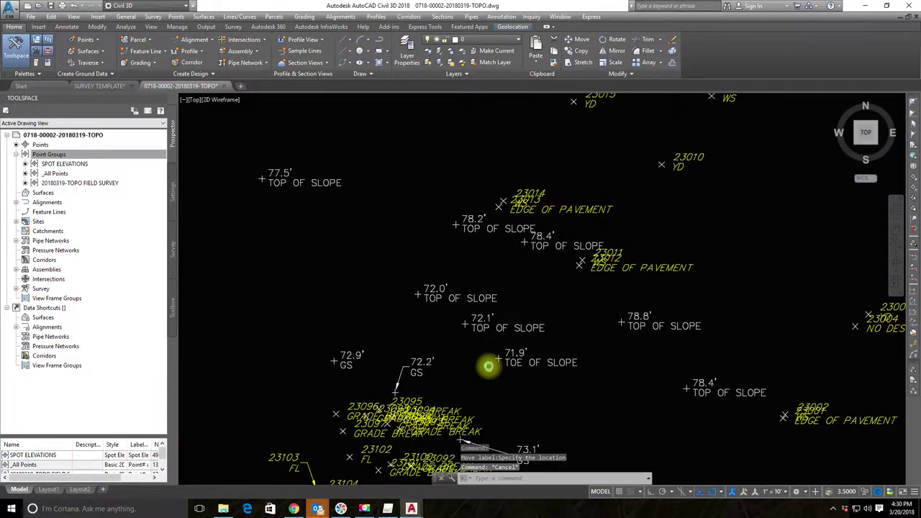
pyautogui.scroll(4, 508, 223)
pyautogui.click(536, 242)
pyautogui.click(498, 244)
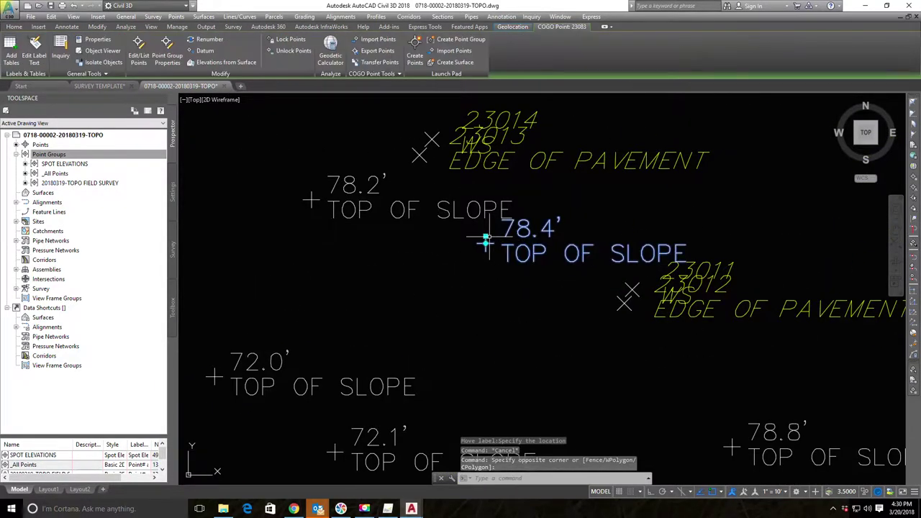
pyautogui.click(486, 241)
pyautogui.click(430, 287)
pyautogui.press('Escape')
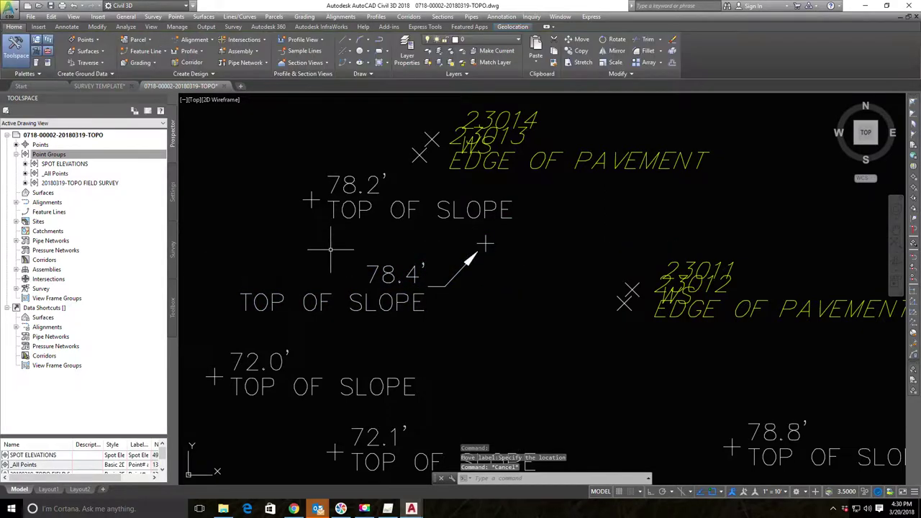
# Pull the isolated 76.7' GS label above and to the right of its marker
pyautogui.moveTo(487, 242); pyautogui.dragTo(620, 366, button='middle')
pyautogui.scroll(-5, 621, 366)
pyautogui.moveTo(447, 209)
pyautogui.mouseDown(button='middle')
pyautogui.moveTo(532, 386)
pyautogui.moveTo(712, 436)
pyautogui.moveTo(787, 432)
pyautogui.mouseUp(button='middle')
pyautogui.scroll(5, 424, 276)
pyautogui.click(424, 276)
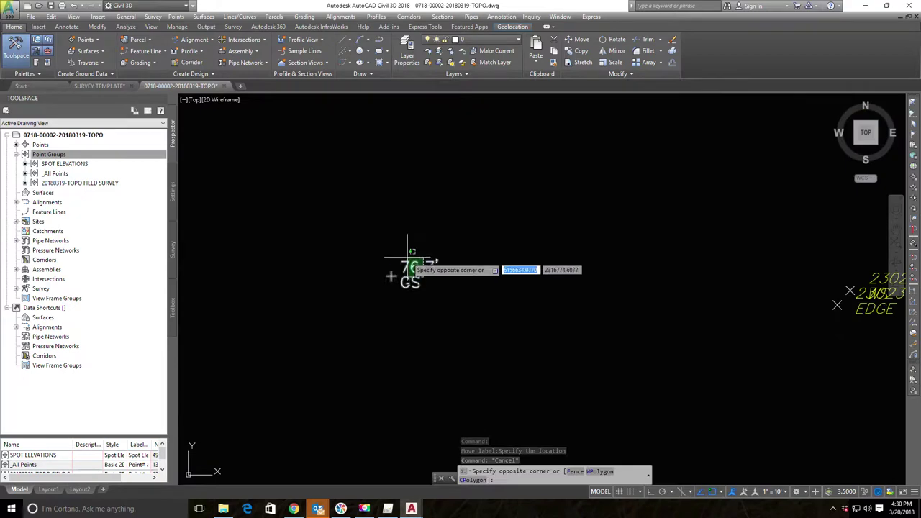
pyautogui.click(402, 262)
pyautogui.click(396, 276)
pyautogui.click(433, 220)
pyautogui.press('Escape')
# Pull the 78.5' GS AT FC label above and to the right of its marker, clear of the overlapping check point labels
pyautogui.scroll(-5, 567, 242)
pyautogui.scroll(2, 551, 394)
pyautogui.moveTo(551, 393); pyautogui.dragTo(397, 227, button='middle')
pyautogui.moveTo(701, 233); pyautogui.dragTo(530, 261, button='middle')
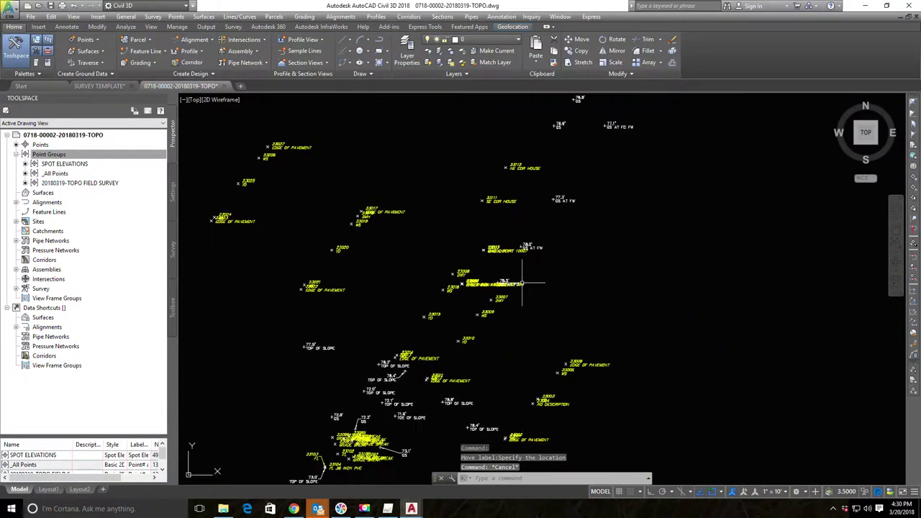
pyautogui.scroll(3, 502, 272)
pyautogui.click(471, 260)
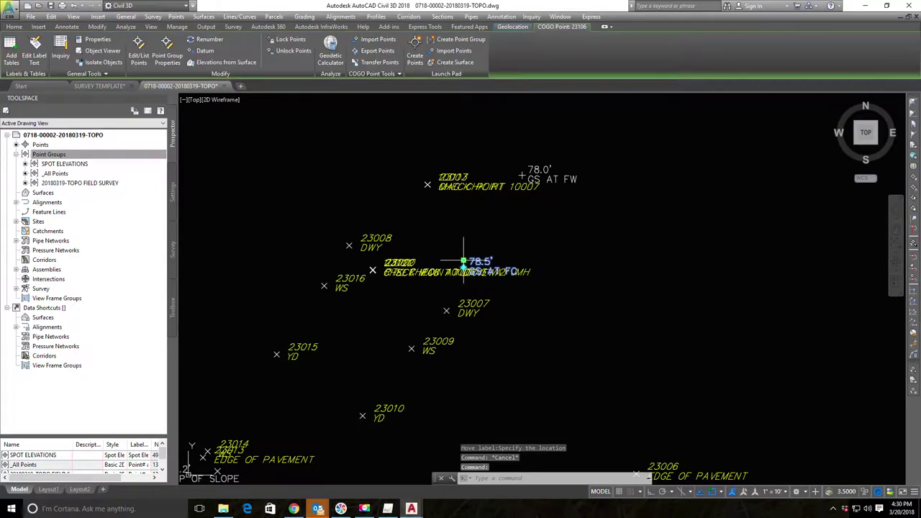
pyautogui.click(463, 260)
pyautogui.click(489, 238)
pyautogui.press('Escape')
# Pull the 78.0' GS AT FW label near CHECK POINT 10007 above and to the right of its marker
pyautogui.moveTo(568, 191); pyautogui.dragTo(525, 260, button='middle')
pyautogui.click(521, 243)
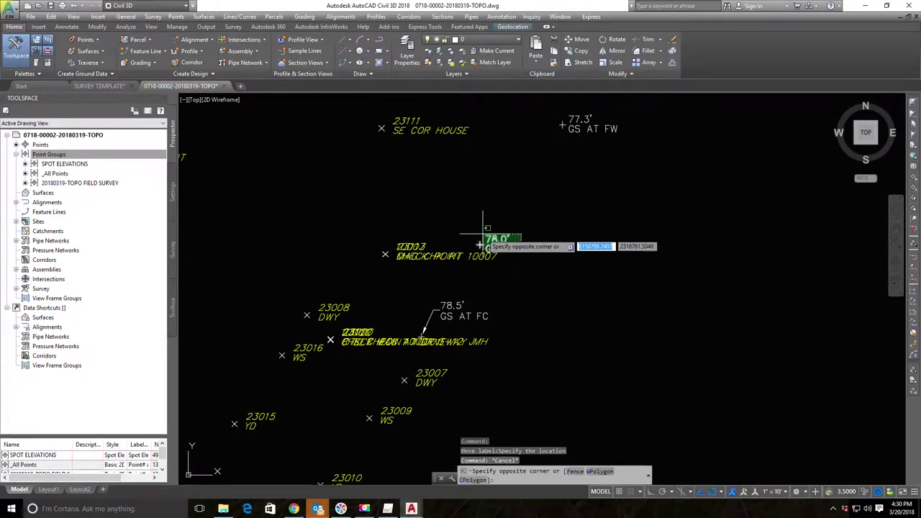
pyautogui.click(482, 234)
pyautogui.click(483, 238)
pyautogui.click(503, 208)
pyautogui.press('Escape')
# Examine the spot elevation labels across the site, including the relocated ones with leaders around the grade break area
pyautogui.moveTo(619, 187); pyautogui.dragTo(464, 471, button='middle')
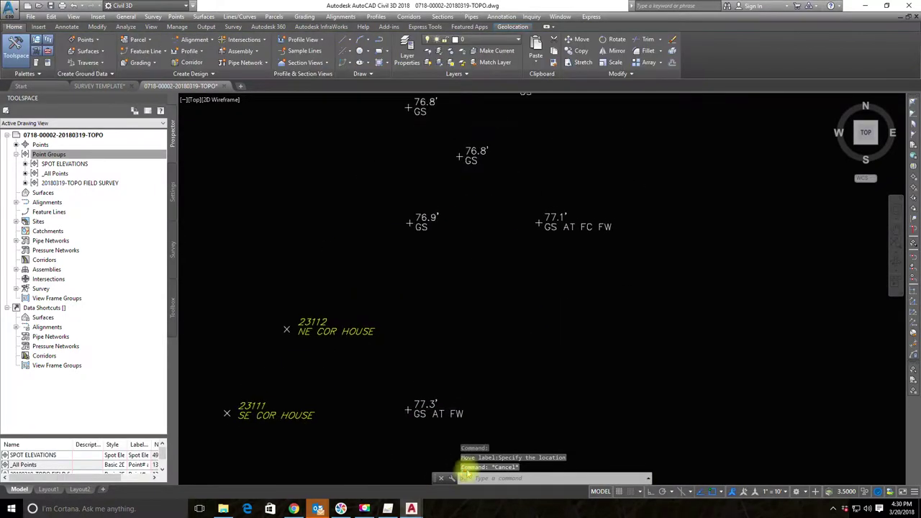
pyautogui.moveTo(514, 288)
pyautogui.mouseDown(button='middle')
pyautogui.moveTo(609, 288)
pyautogui.moveTo(538, 453)
pyautogui.mouseUp(button='middle')
pyautogui.moveTo(540, 341)
pyautogui.mouseDown(button='middle')
pyautogui.moveTo(590, 273)
pyautogui.moveTo(611, 154)
pyautogui.moveTo(641, 160)
pyautogui.mouseUp(button='middle')
pyautogui.scroll(-5, 587, 239)
pyautogui.moveTo(529, 335); pyautogui.dragTo(641, 222, button='middle')
pyautogui.moveTo(541, 313); pyautogui.dragTo(633, 261, button='middle')
pyautogui.scroll(4, 633, 261)
pyautogui.moveTo(407, 332); pyautogui.dragTo(604, 213, button='middle')
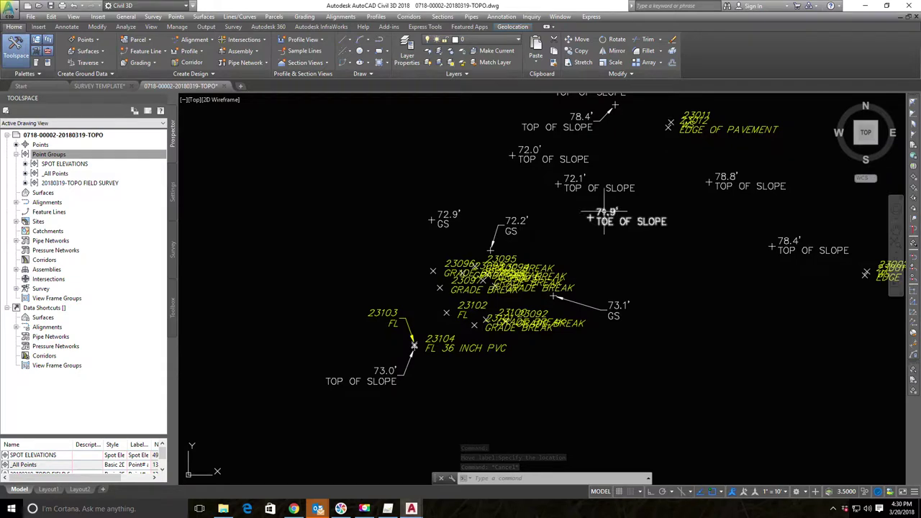
pyautogui.scroll(4, 545, 236)
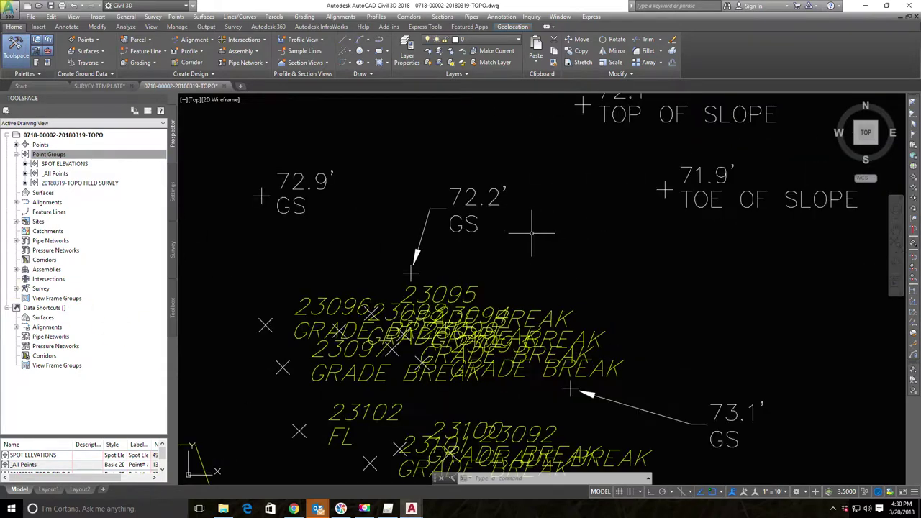
pyautogui.moveTo(496, 226); pyautogui.dragTo(521, 224, button='middle')
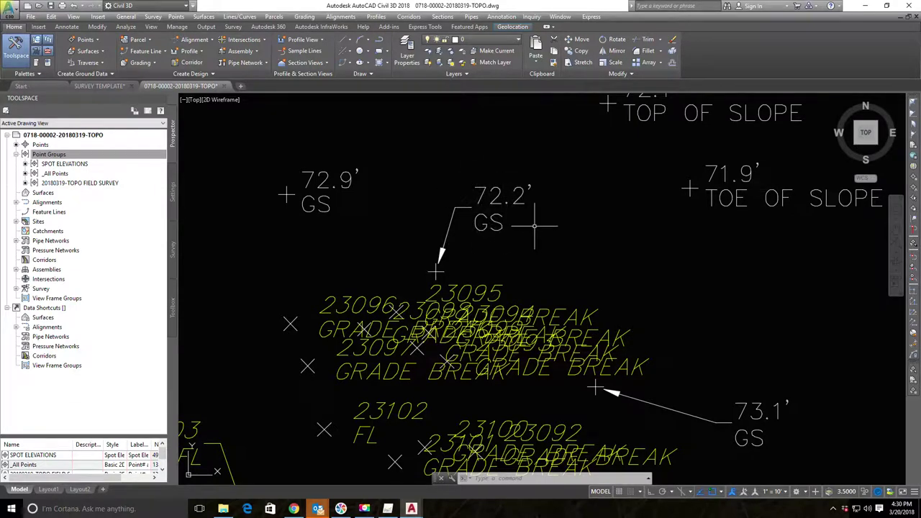
pyautogui.scroll(-3, 463, 239)
pyautogui.moveTo(460, 224)
pyautogui.mouseDown(button='middle')
pyautogui.moveTo(480, 214)
pyautogui.moveTo(577, 80)
pyautogui.mouseUp(button='middle')
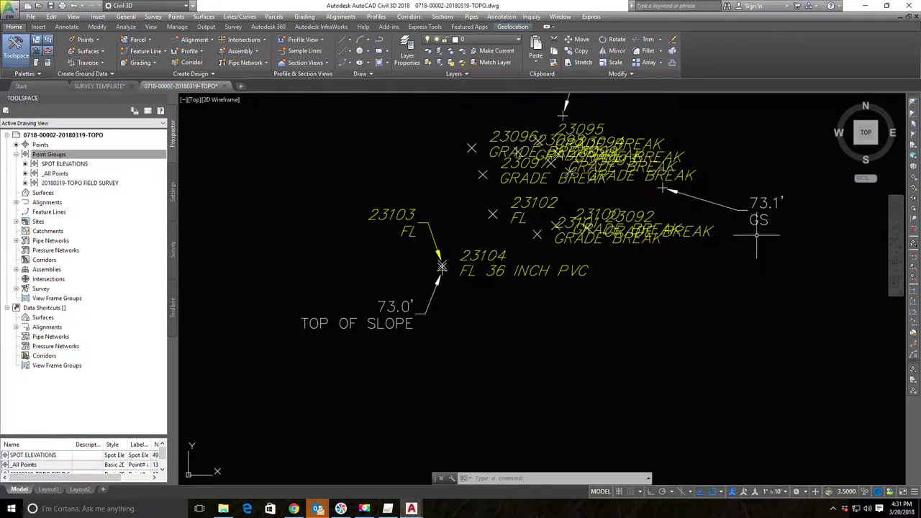
# Expand the drawing's Point settings to Description Key Sets and select the GUIDA 2018 Description Keys set
pyautogui.click(104, 258)
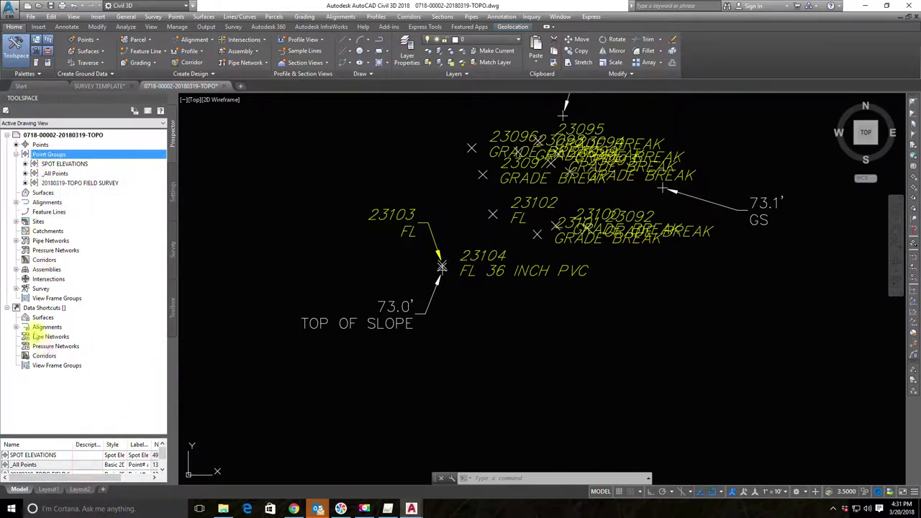
pyautogui.click(173, 190)
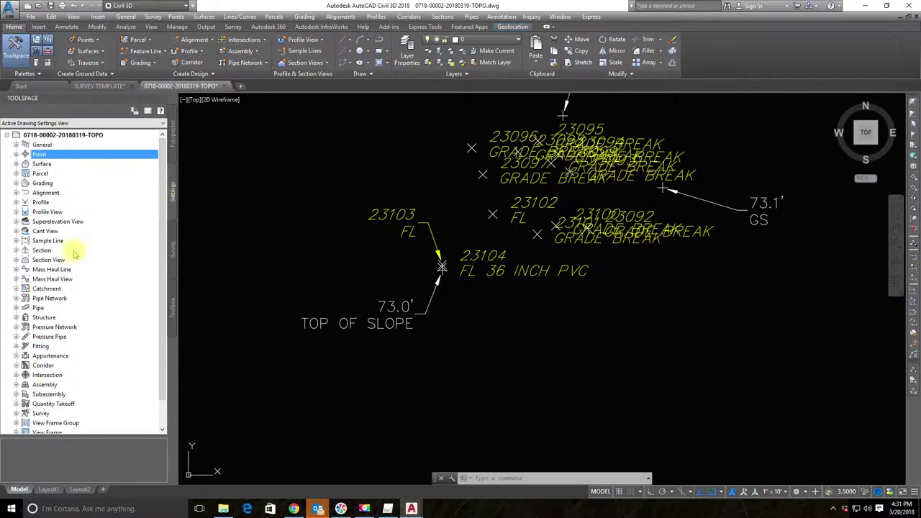
pyautogui.scroll(-3, 72, 244)
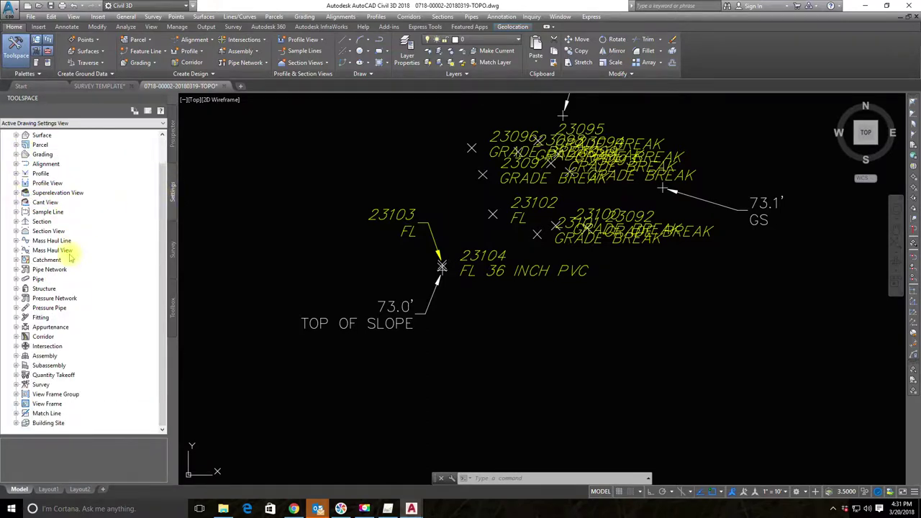
pyautogui.scroll(3, 31, 331)
pyautogui.click(16, 154)
pyautogui.click(25, 202)
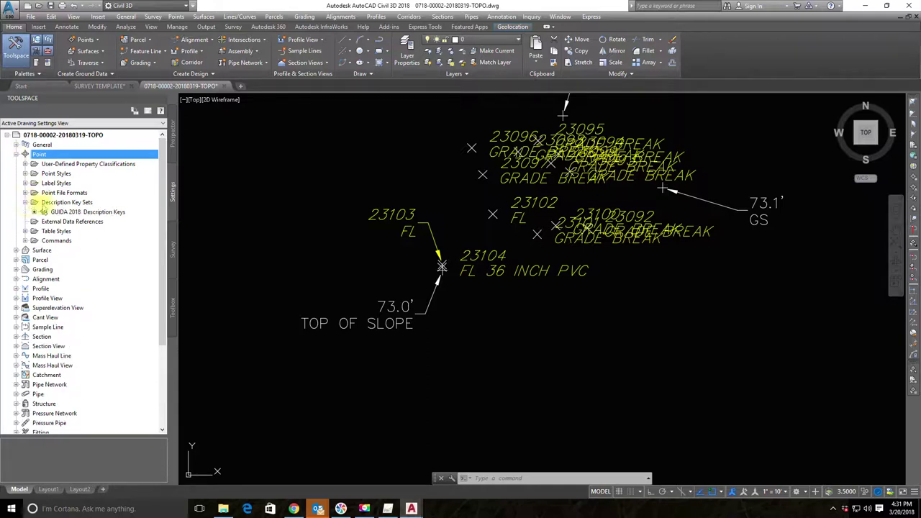
pyautogui.click(44, 211)
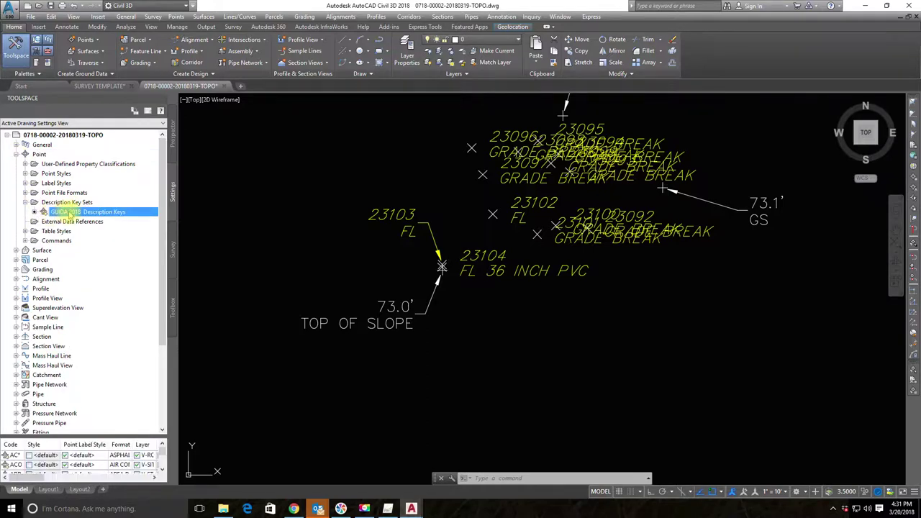
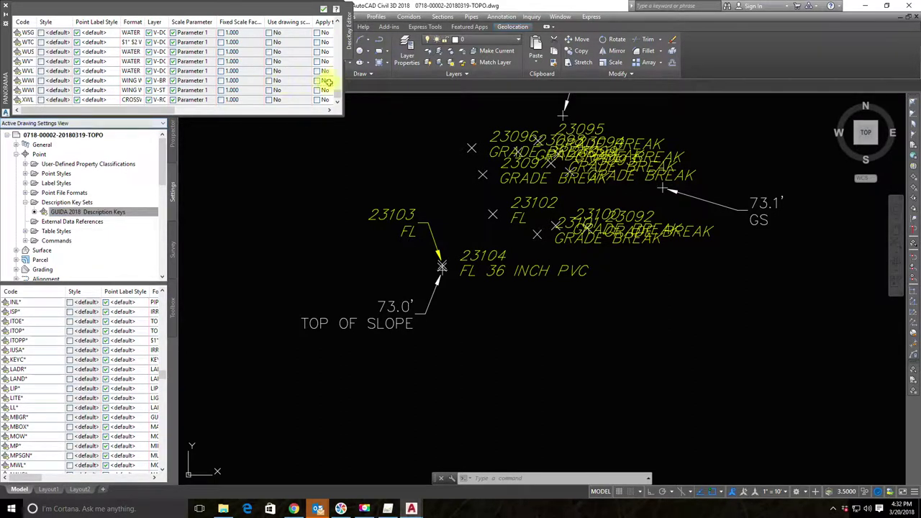
# Add a new description key to the GUIDA 2018 Description Keys set and locate its row at the end of the key list
pyautogui.moveTo(338, 101); pyautogui.dragTo(335, 16)
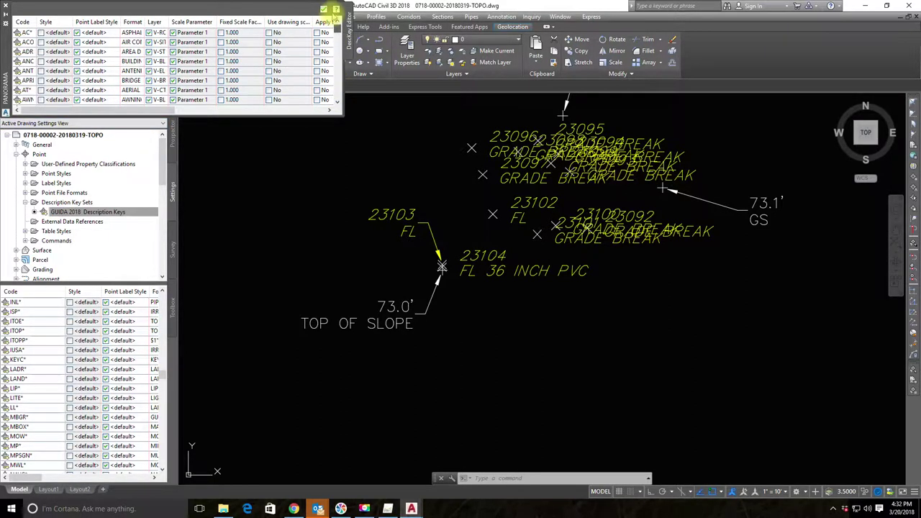
pyautogui.rightClick(290, 44)
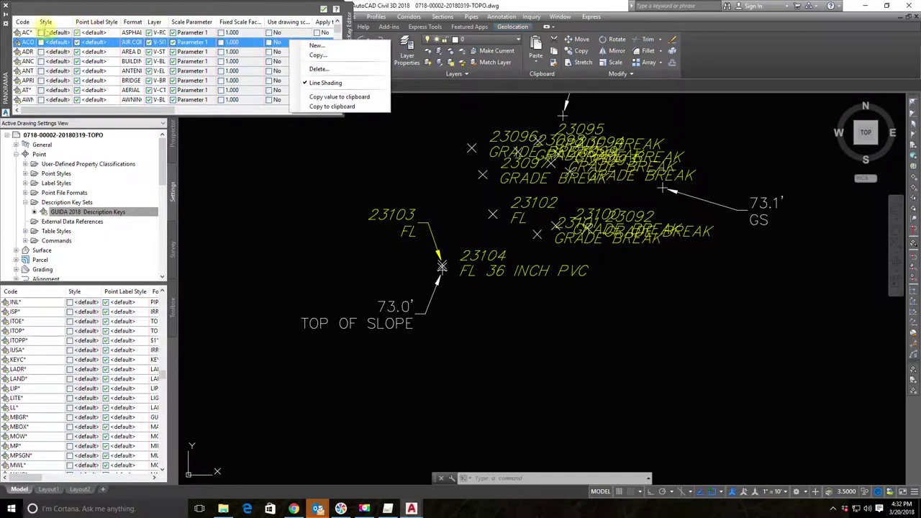
pyautogui.rightClick(23, 34)
pyautogui.click(46, 41)
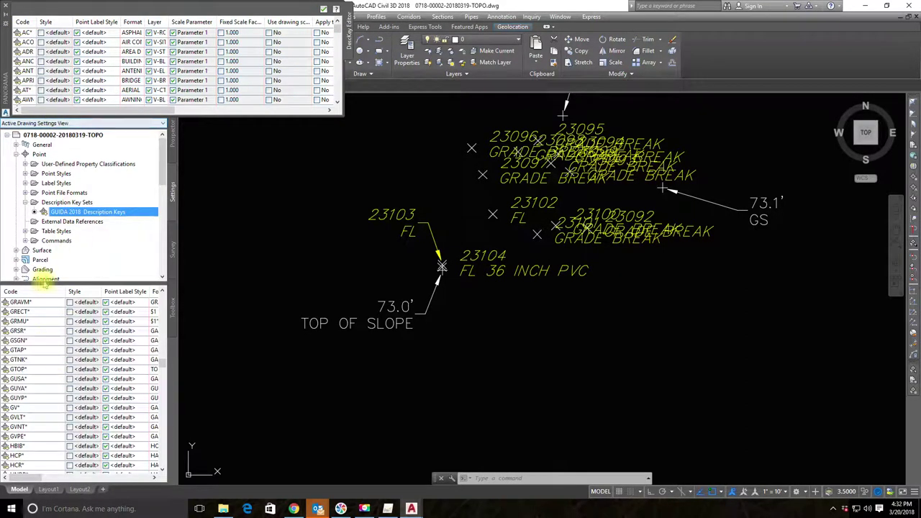
pyautogui.scroll(-5, 93, 83)
pyautogui.scroll(-1, 92, 83)
pyautogui.moveTo(338, 32); pyautogui.dragTo(349, 108)
pyautogui.click(23, 100)
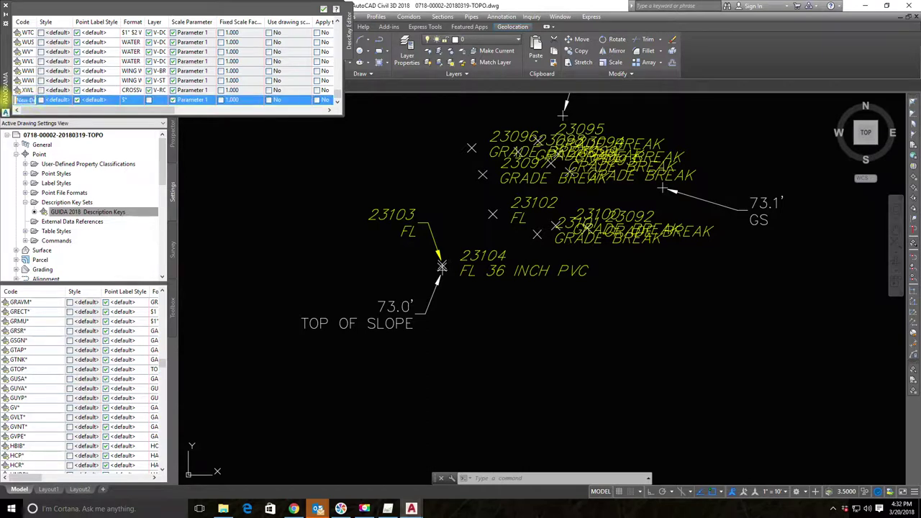
pyautogui.hotkey('ctrl', 'Home')
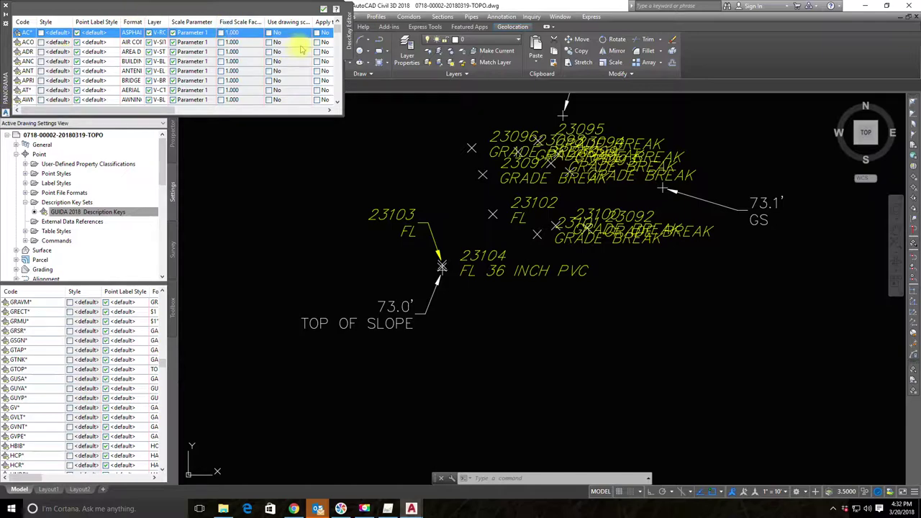
pyautogui.moveTo(336, 31); pyautogui.dragTo(345, 109)
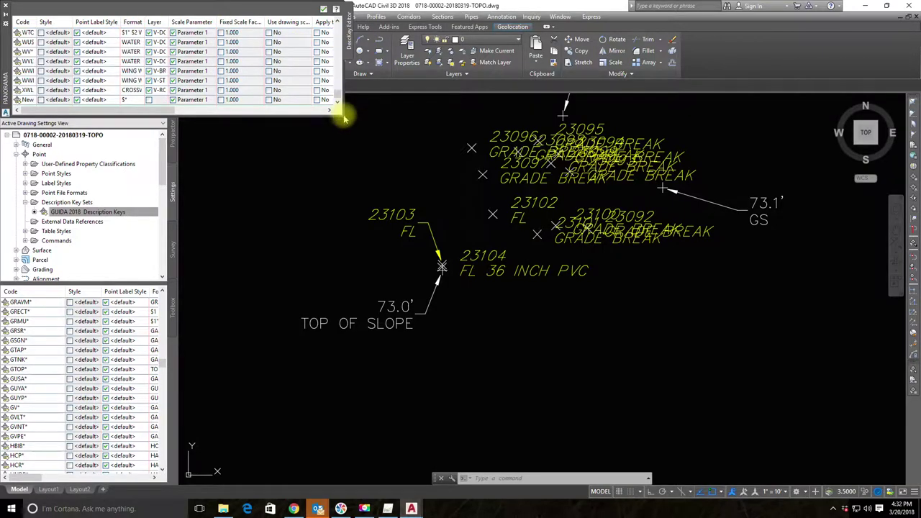
# Enlarge the description key editor and set the new key's code to GS*
pyautogui.moveTo(345, 116); pyautogui.dragTo(622, 346)
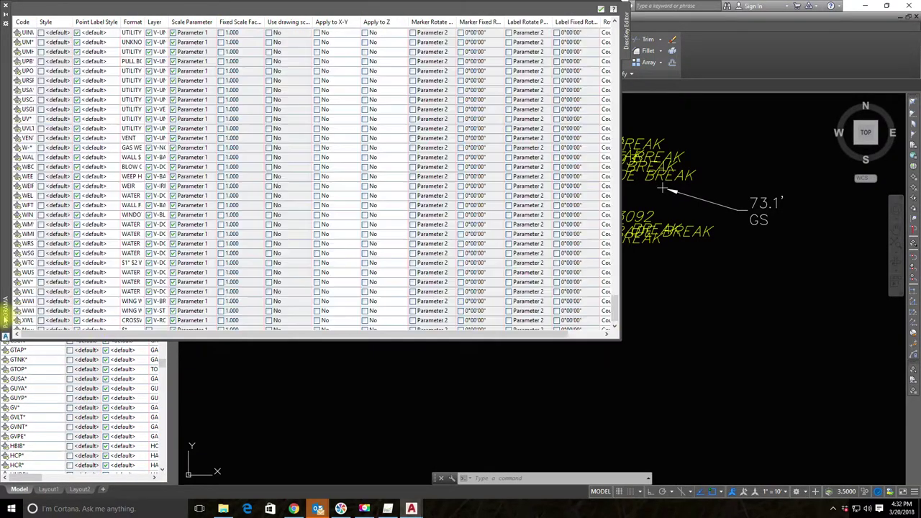
pyautogui.scroll(-1, 611, 316)
pyautogui.click(24, 320)
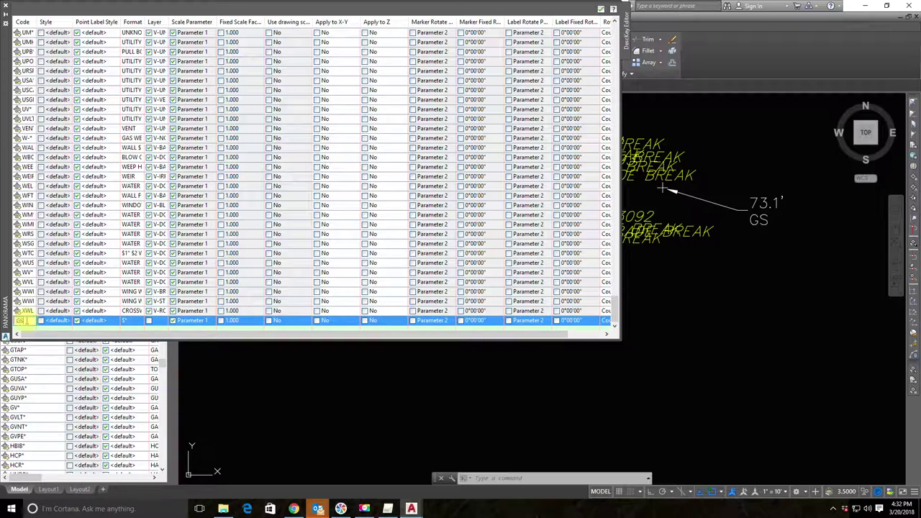
pyautogui.write('GS*')
pyautogui.click(136, 349)
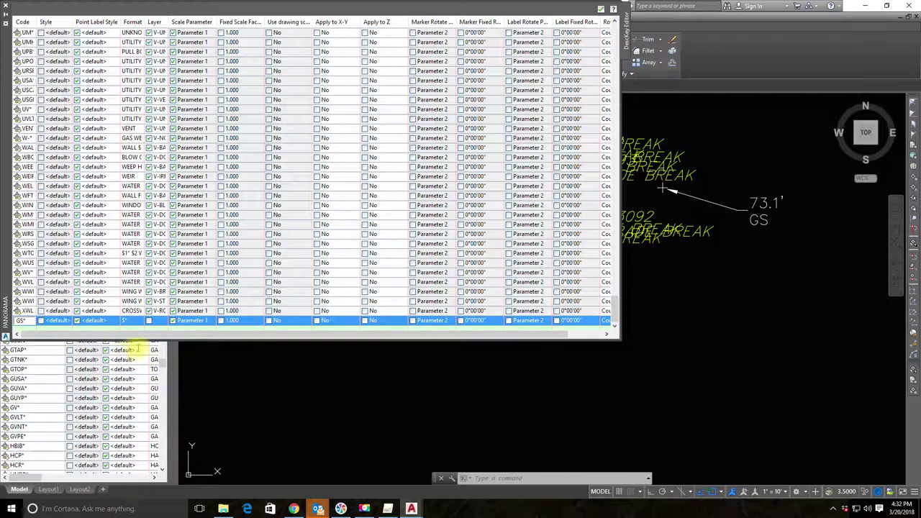
# Set the GS* key's format to "GROUND *" and save the description key set
pyautogui.click(124, 320)
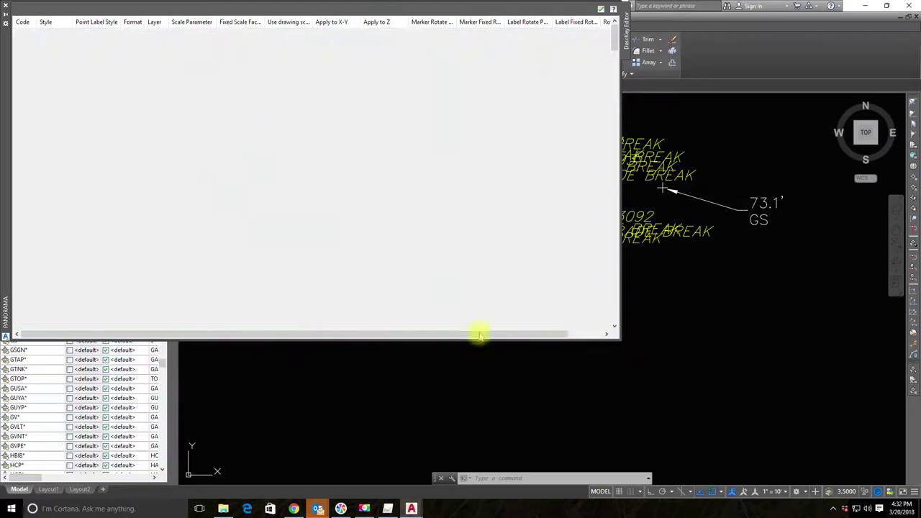
pyautogui.moveTo(123, 335); pyautogui.dragTo(238, 339)
pyautogui.moveTo(304, 344); pyautogui.dragTo(6, 335)
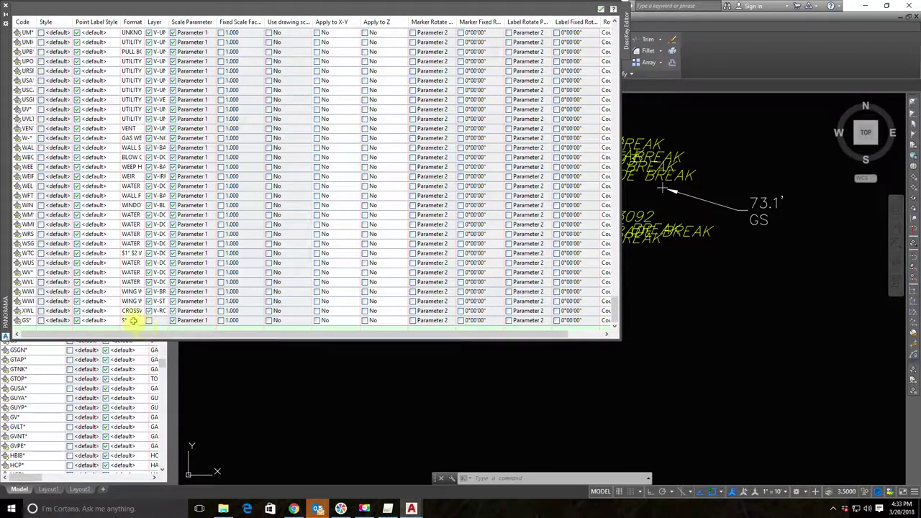
pyautogui.click(133, 321)
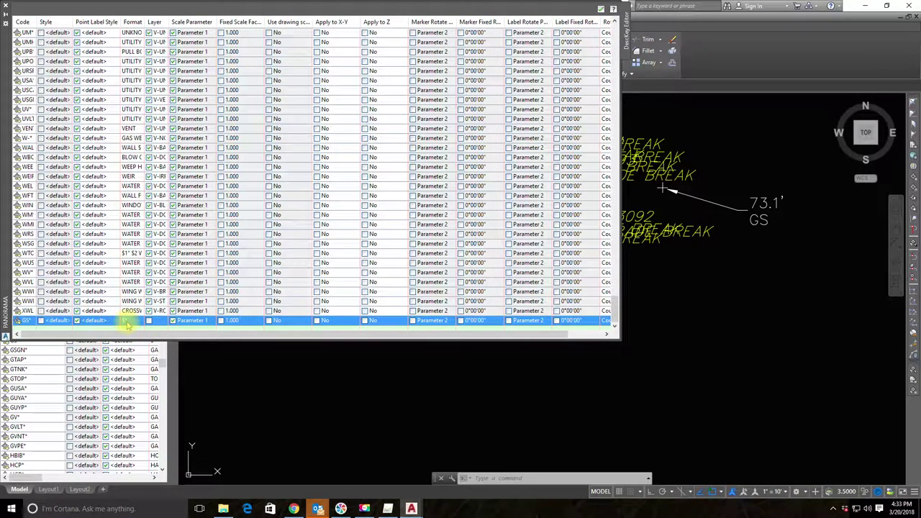
pyautogui.click(124, 321)
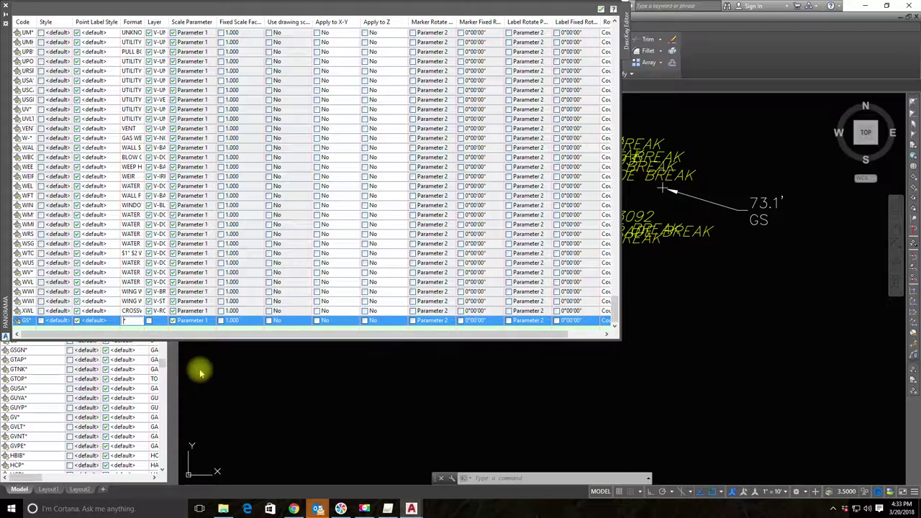
pyautogui.write('GROUN')
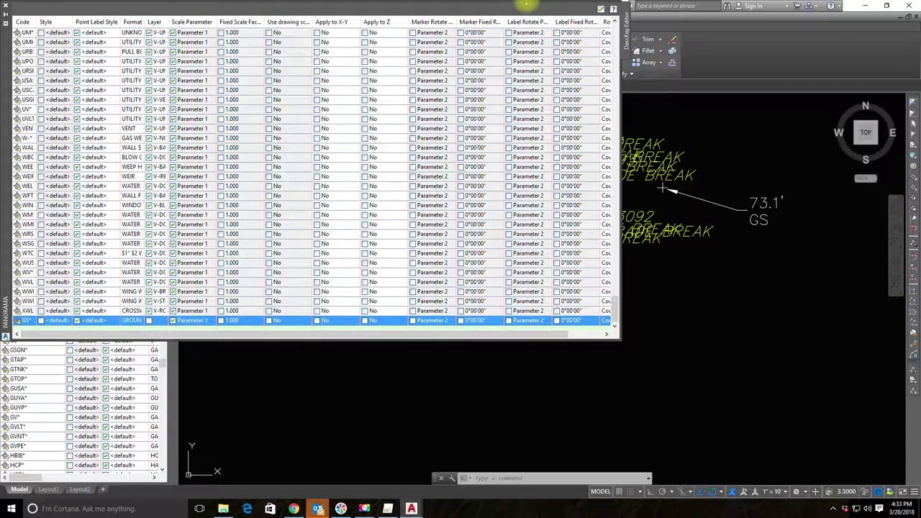
pyautogui.click(613, 9)
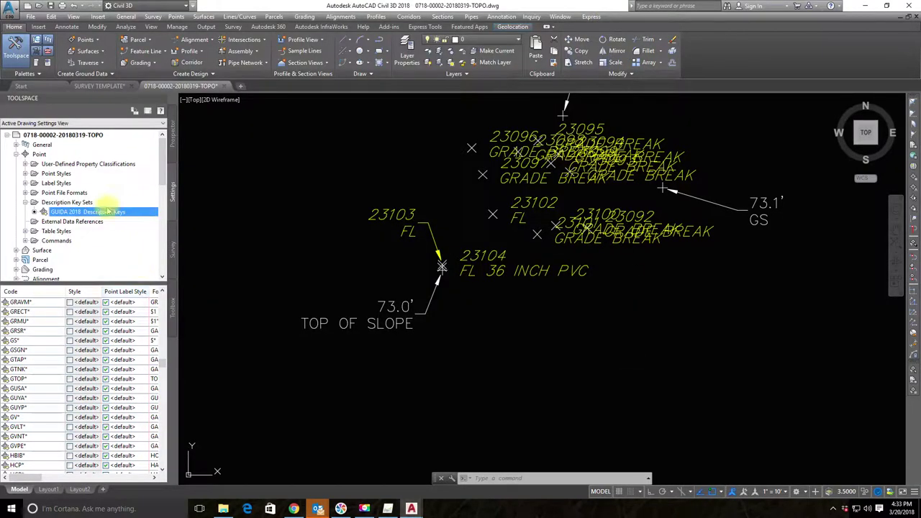
pyautogui.rightClick(113, 212)
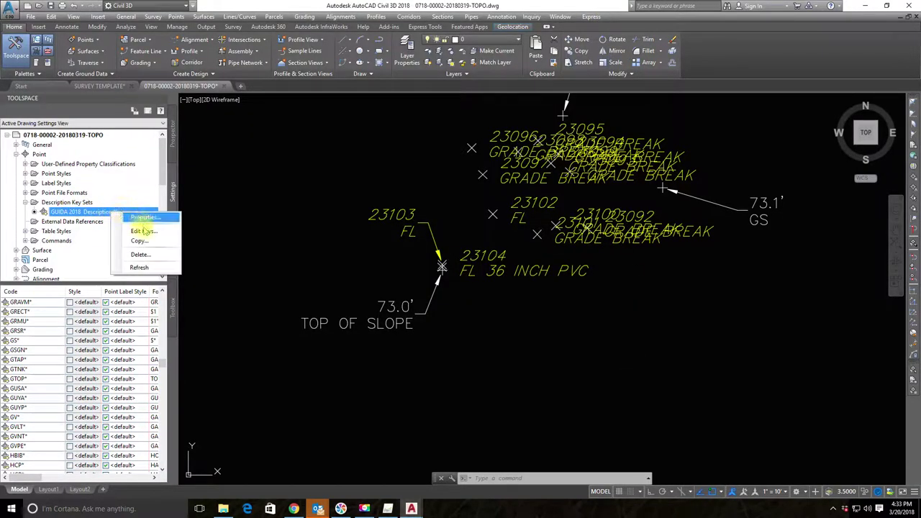
pyautogui.click(313, 220)
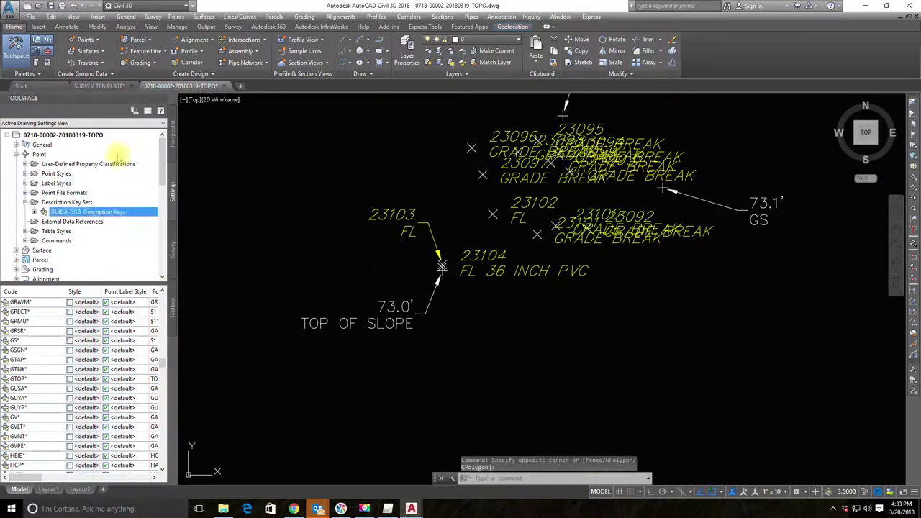
pyautogui.click(308, 295)
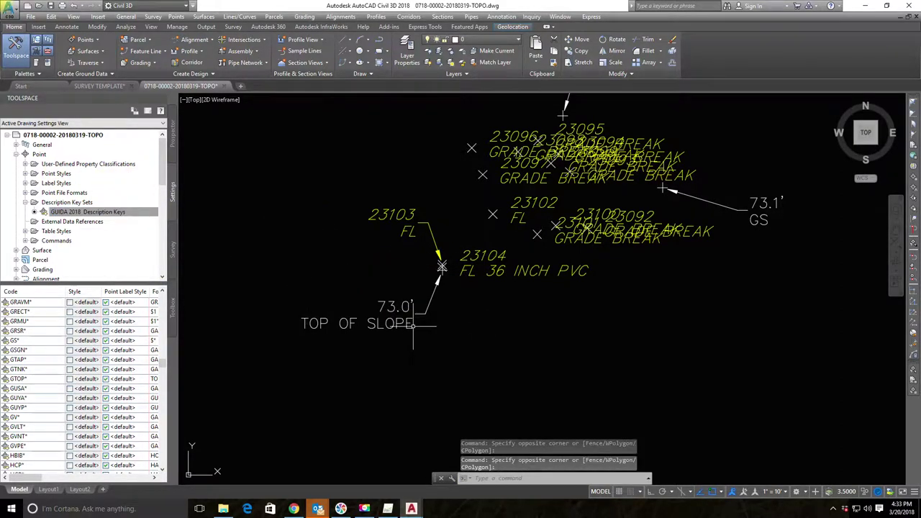
# Apply the description keys to the 73.1' GS point beside the grade break area
pyautogui.scroll(-3, 547, 282)
pyautogui.scroll(5, 630, 272)
pyautogui.scroll(3, 357, 259)
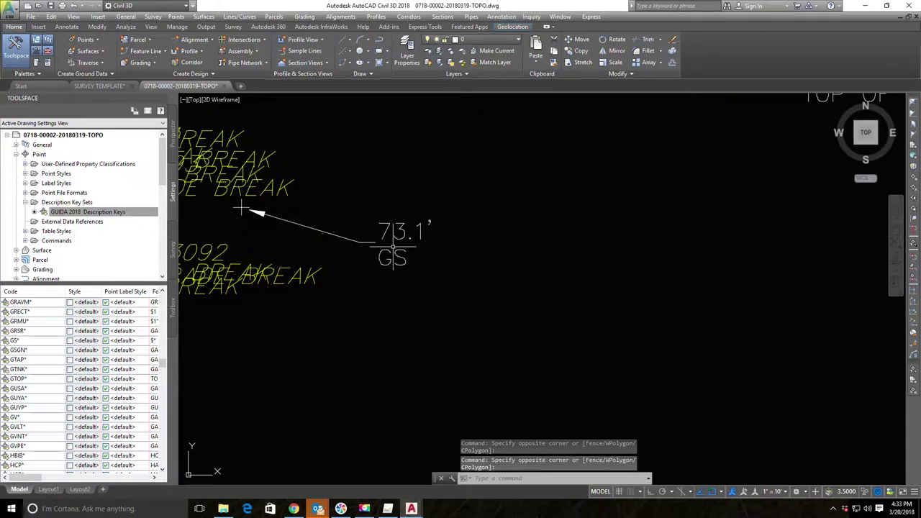
pyautogui.click(372, 243)
pyautogui.rightClick(380, 248)
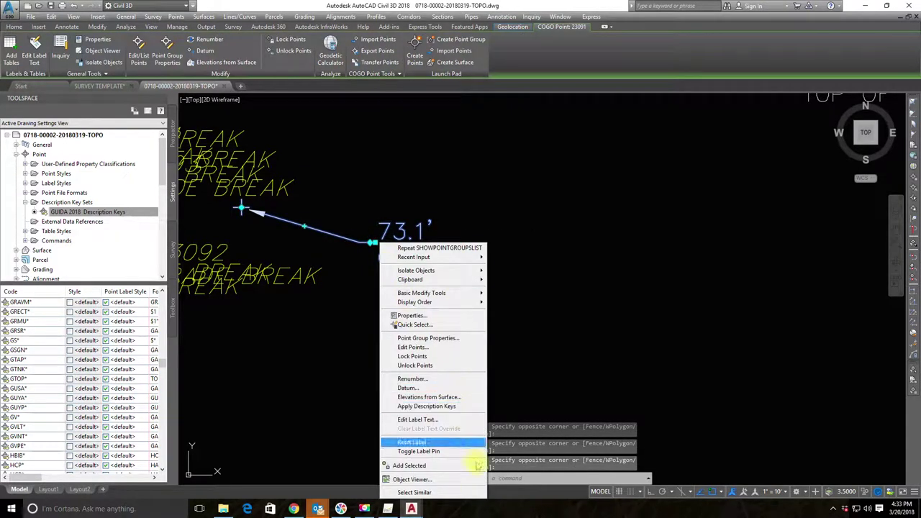
pyautogui.click(451, 407)
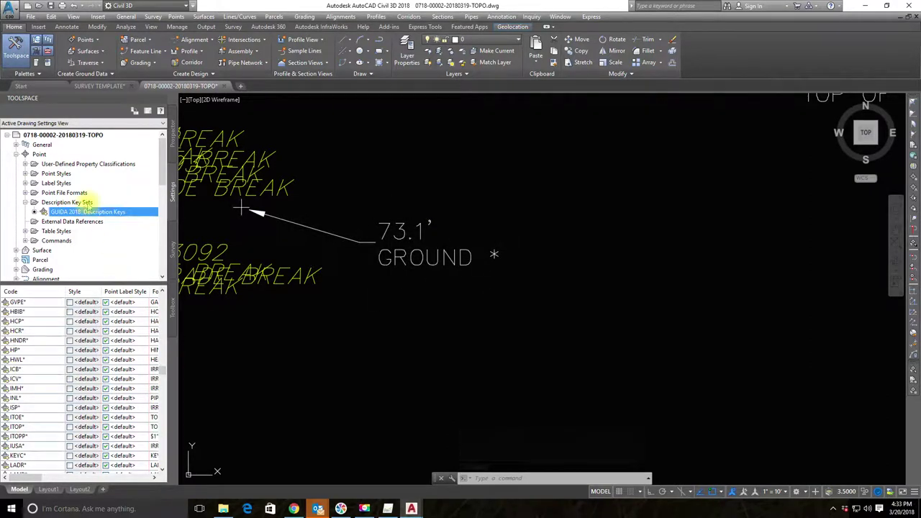
# Reopen the GUIDA 2018 Description Keys for editing, change the GS* key's format to GROUND, and save the set
pyautogui.scroll(-8, 153, 424)
pyautogui.scroll(-10, 153, 425)
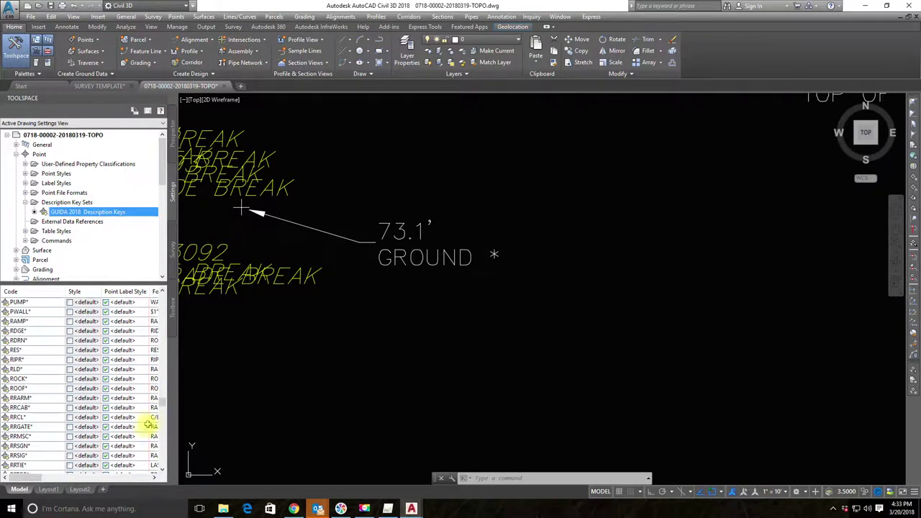
pyautogui.moveTo(164, 401); pyautogui.dragTo(170, 467)
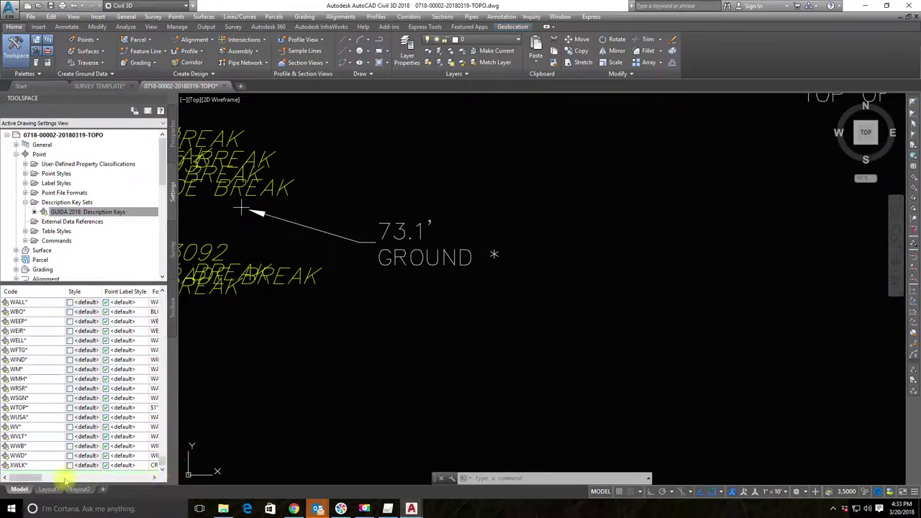
pyautogui.scroll(15, 65, 425)
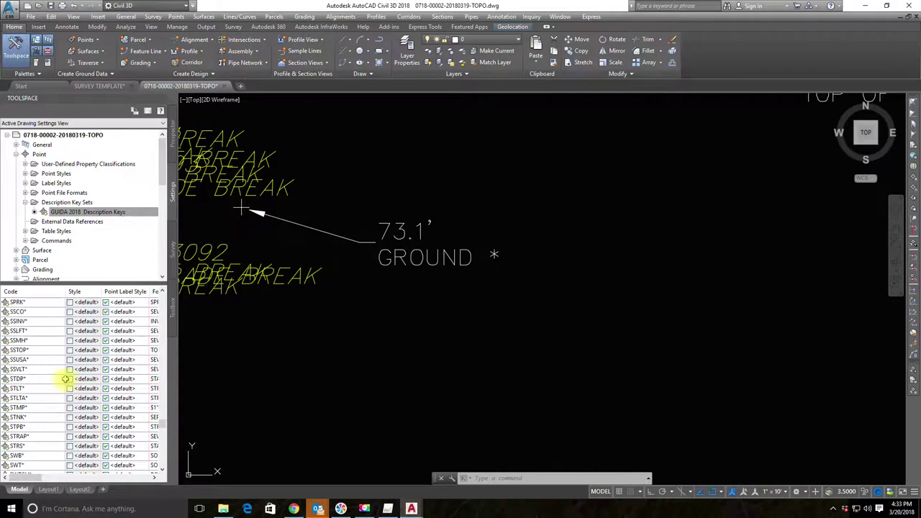
pyautogui.scroll(15, 54, 371)
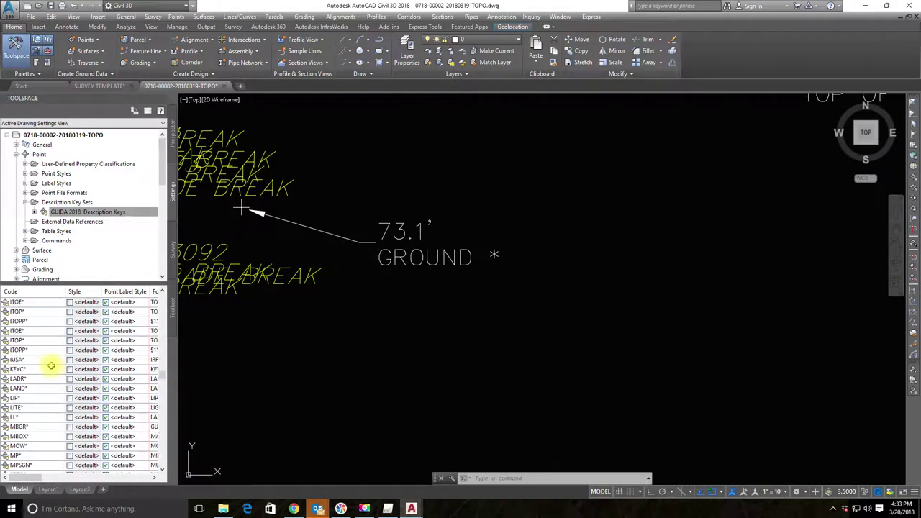
pyautogui.scroll(6, 51, 327)
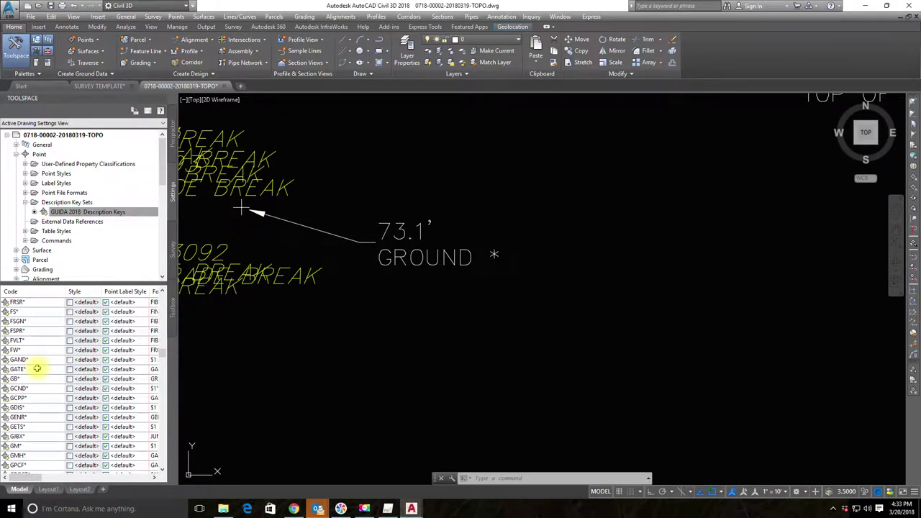
pyautogui.rightClick(72, 211)
pyautogui.click(108, 229)
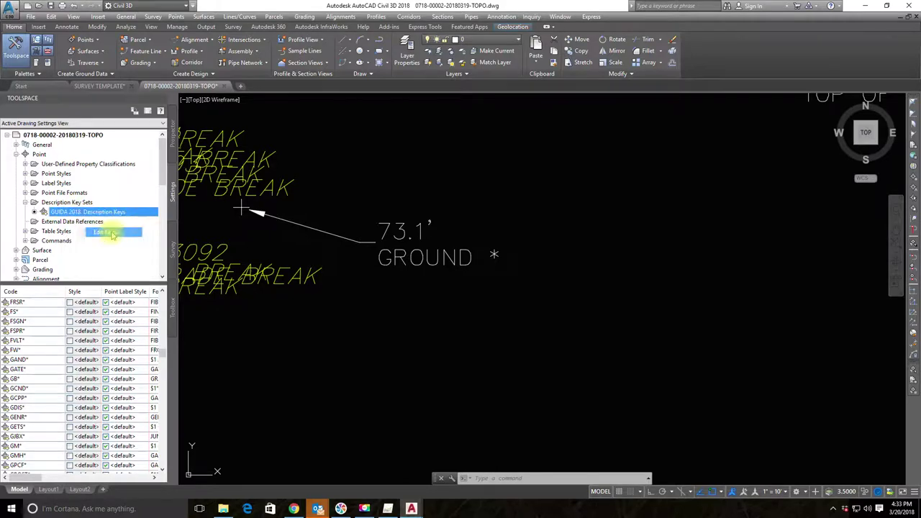
pyautogui.scroll(-6, 25, 219)
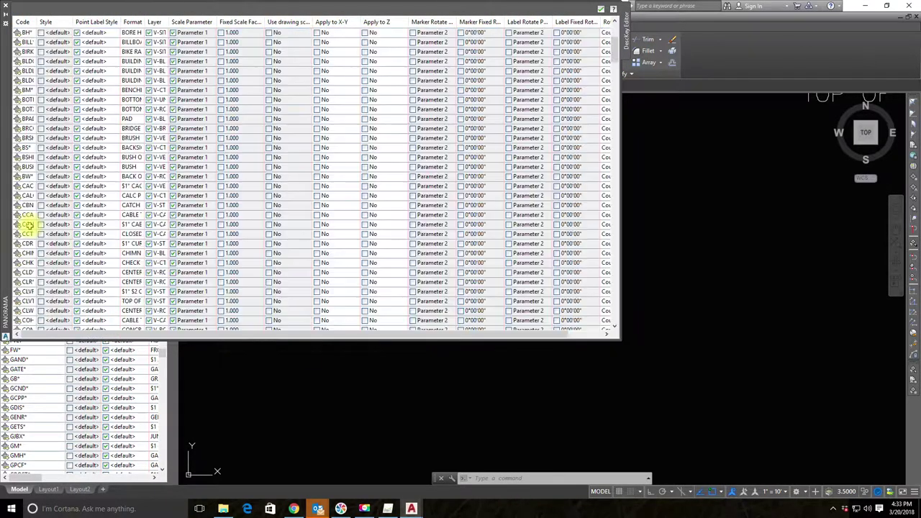
pyautogui.scroll(-15, 27, 232)
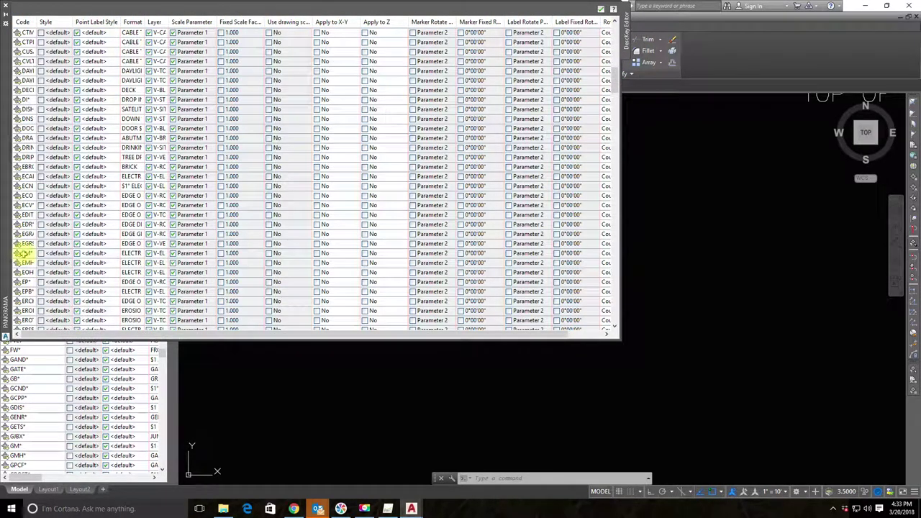
pyautogui.scroll(-13, 26, 266)
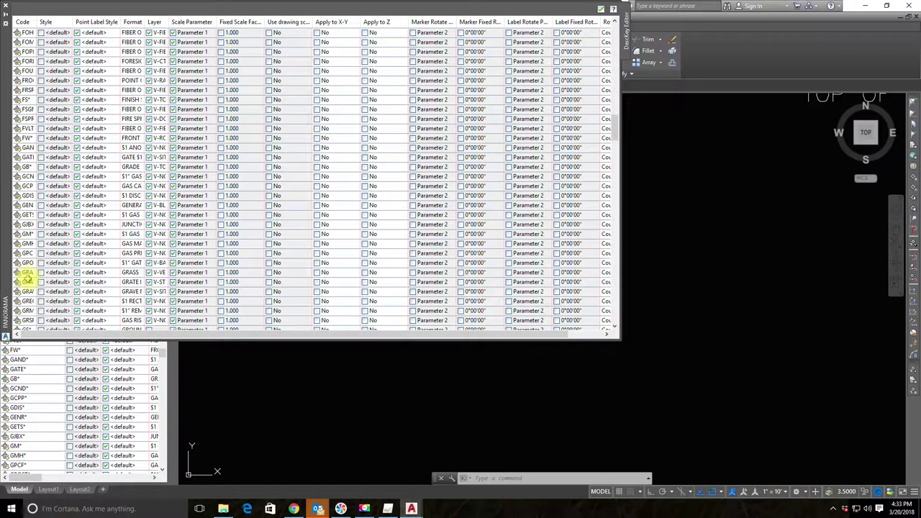
pyautogui.scroll(-2, 32, 287)
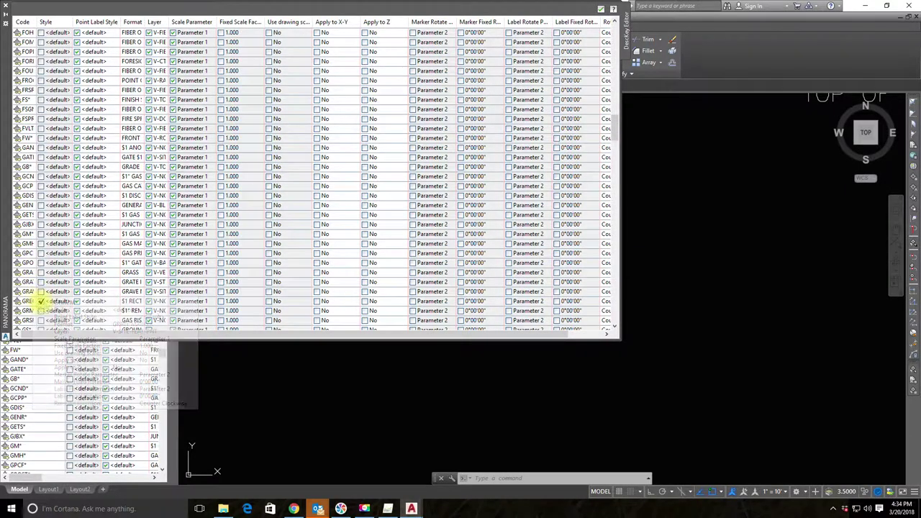
pyautogui.click(19, 272)
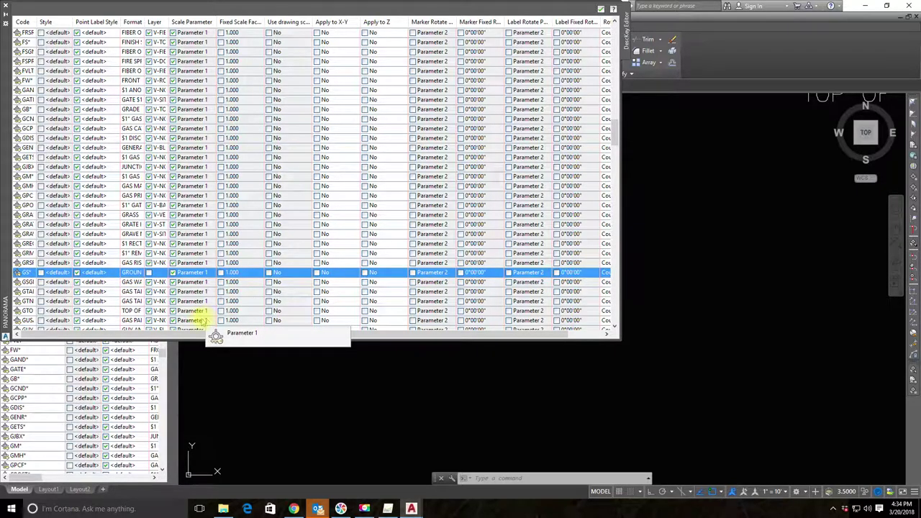
pyautogui.click(601, 8)
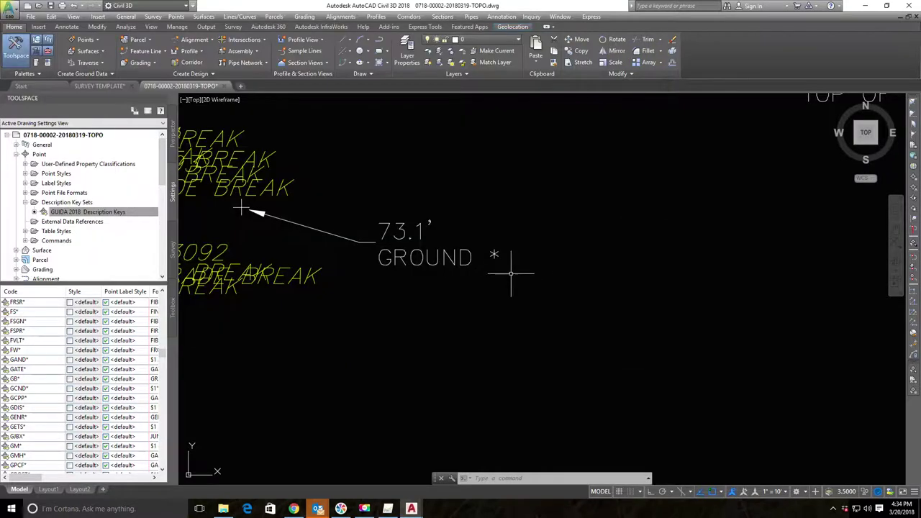
# Select all points similar to the 73.1' ground point and apply the description keys to them
pyautogui.scroll(-5, 447, 262)
pyautogui.scroll(4, 454, 258)
pyautogui.click(440, 253)
pyautogui.click(416, 239)
pyautogui.rightClick(414, 237)
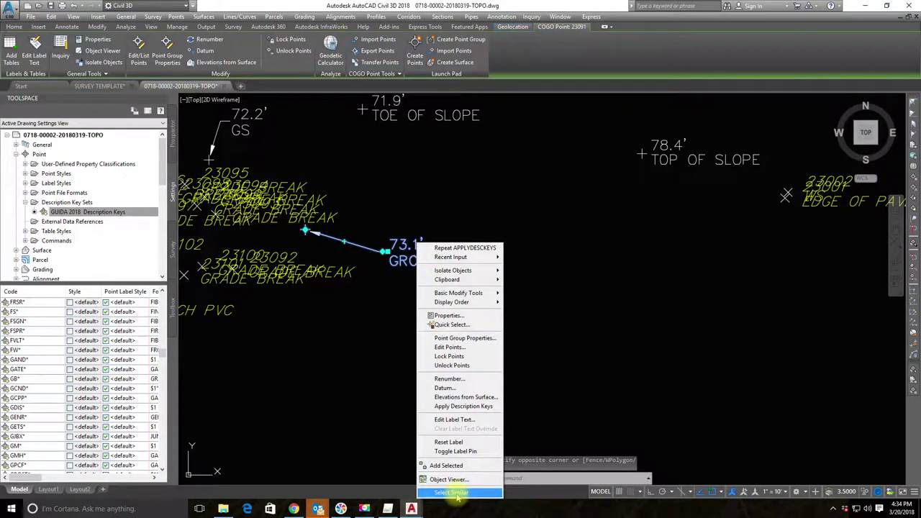
pyautogui.click(468, 489)
pyautogui.rightClick(420, 256)
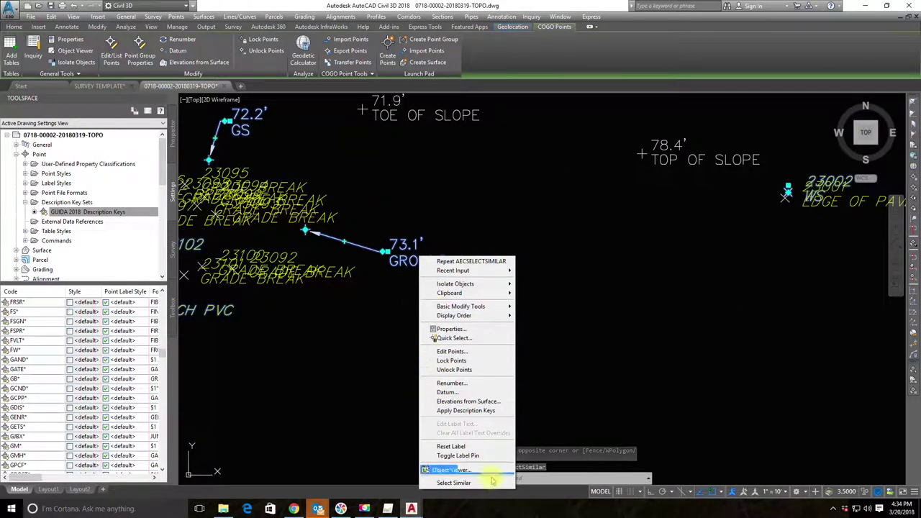
pyautogui.click(467, 411)
# Examine the relabelled survey points across the site, from the grade break area up to the house corners
pyautogui.scroll(-4, 403, 345)
pyautogui.scroll(2, 449, 297)
pyautogui.moveTo(450, 297); pyautogui.dragTo(381, 418, button='middle')
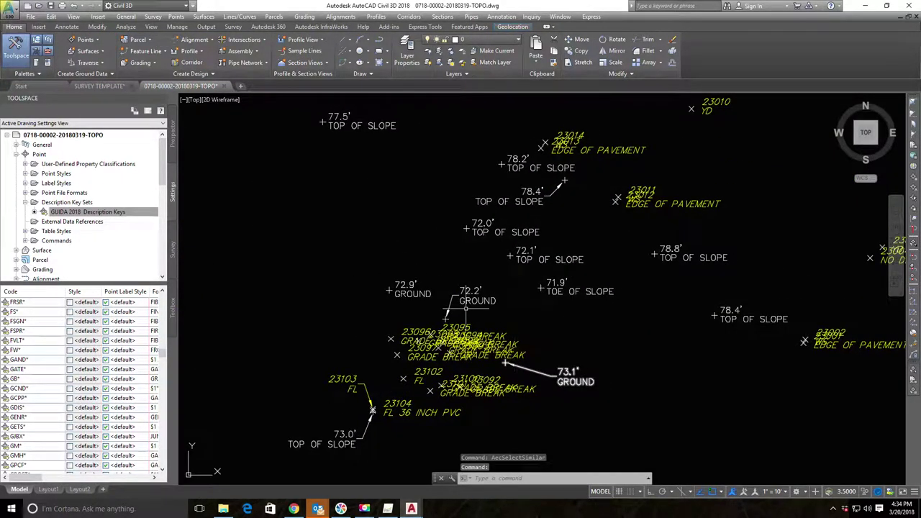
pyautogui.moveTo(392, 293); pyautogui.dragTo(310, 224, button='middle')
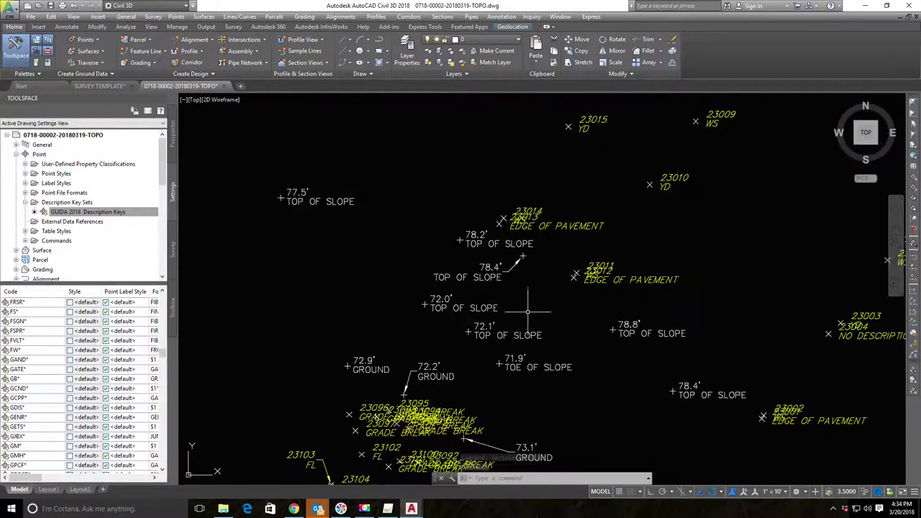
pyautogui.moveTo(524, 304); pyautogui.dragTo(373, 214, button='middle')
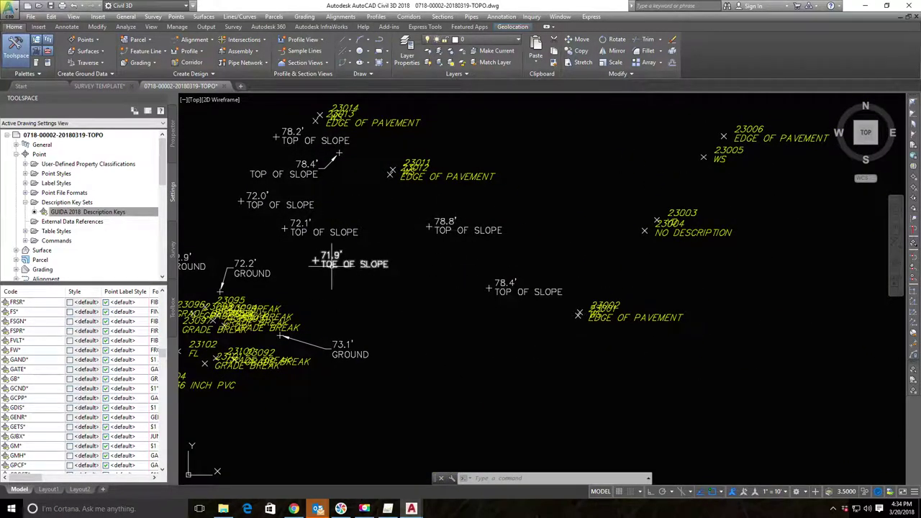
pyautogui.moveTo(331, 283); pyautogui.dragTo(494, 257, button='middle')
pyautogui.scroll(-2, 493, 257)
pyautogui.scroll(4, 392, 261)
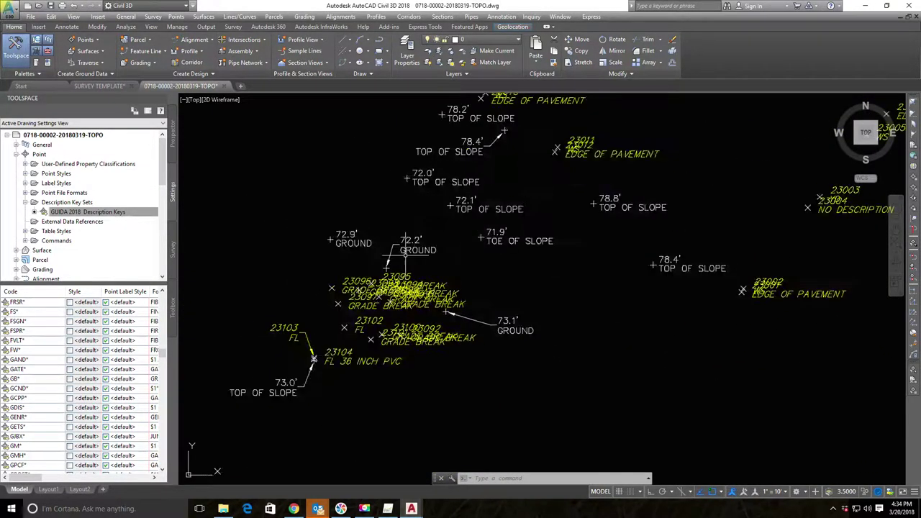
pyautogui.moveTo(433, 253)
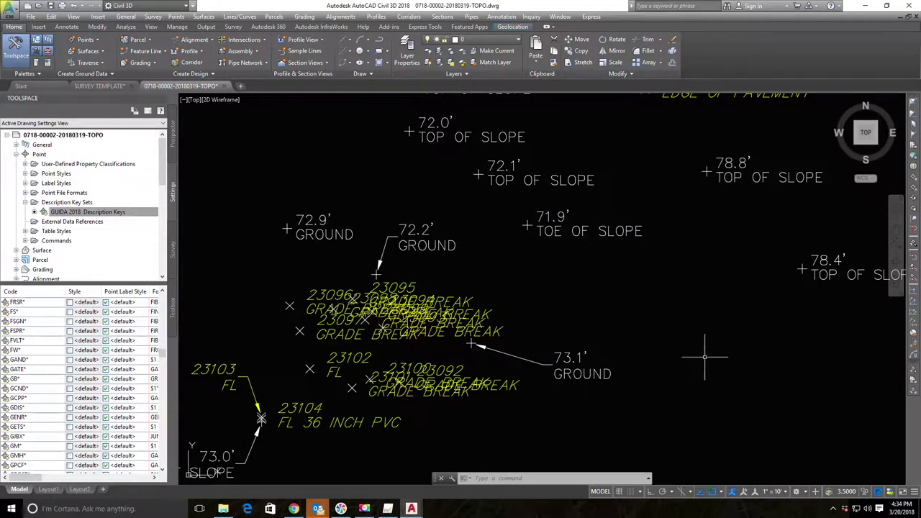
pyautogui.scroll(-4, 706, 359)
pyautogui.scroll(3, 585, 243)
pyautogui.moveTo(585, 243)
pyautogui.mouseDown(button='middle')
pyautogui.moveTo(541, 295)
pyautogui.moveTo(533, 252)
pyautogui.mouseUp(button='middle')
pyautogui.scroll(4, 466, 308)
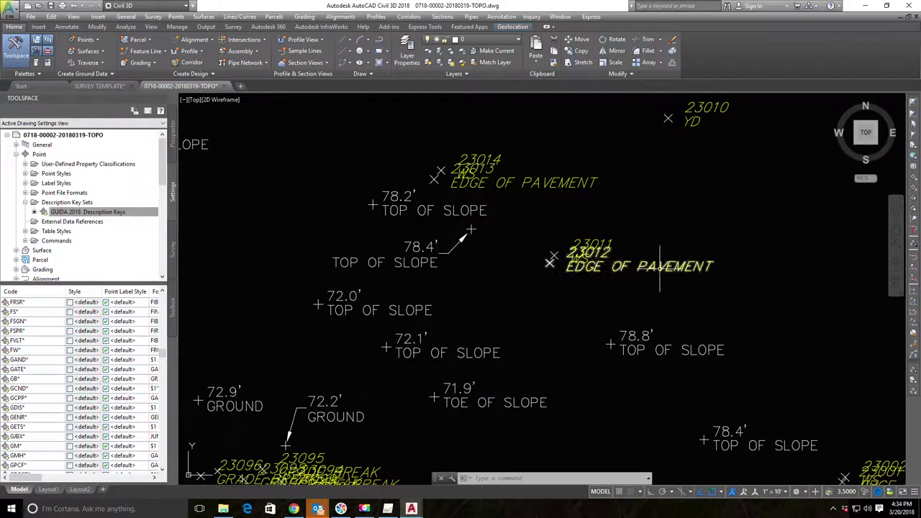
pyautogui.scroll(-4, 613, 223)
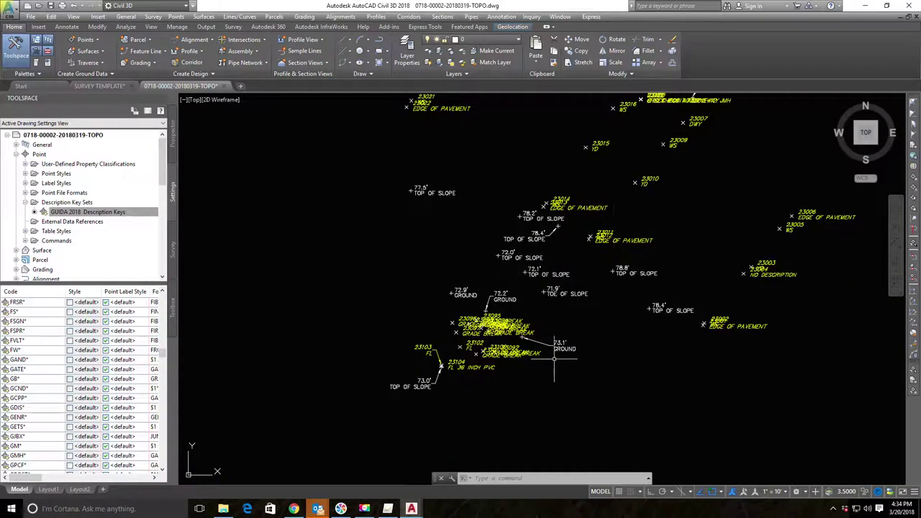
pyautogui.scroll(1, 483, 277)
pyautogui.moveTo(504, 281); pyautogui.dragTo(525, 299, button='middle')
pyautogui.moveTo(541, 170); pyautogui.dragTo(505, 220, button='middle')
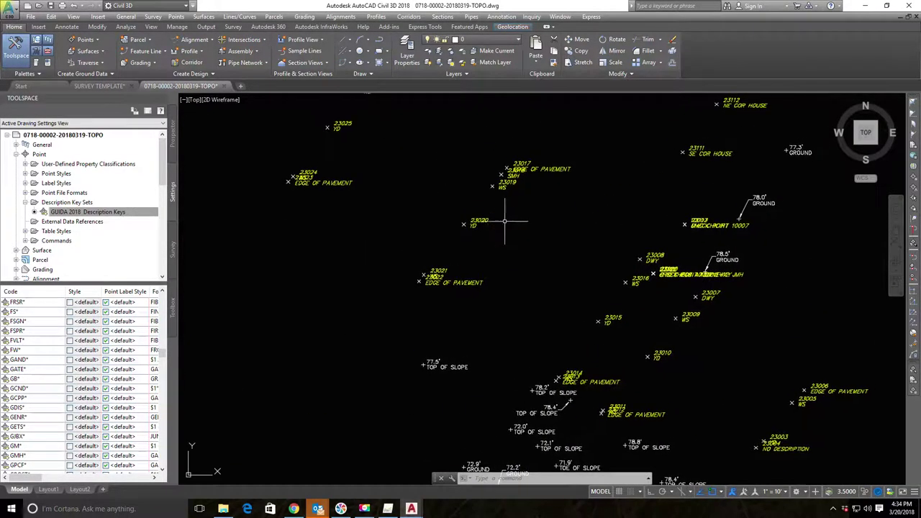
pyautogui.moveTo(421, 113); pyautogui.dragTo(308, 244, button='middle')
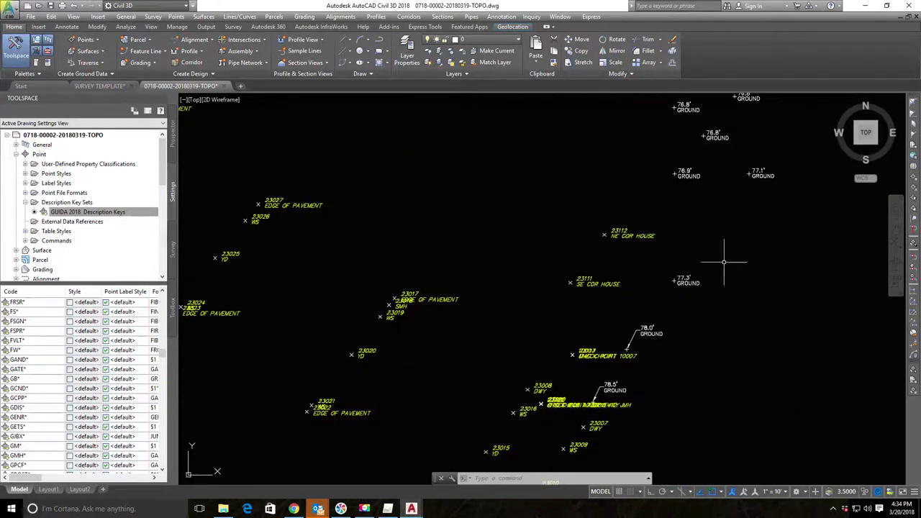
pyautogui.moveTo(619, 253)
pyautogui.mouseDown(button='middle')
pyautogui.moveTo(658, 264)
pyautogui.moveTo(865, 382)
pyautogui.mouseUp(button='middle')
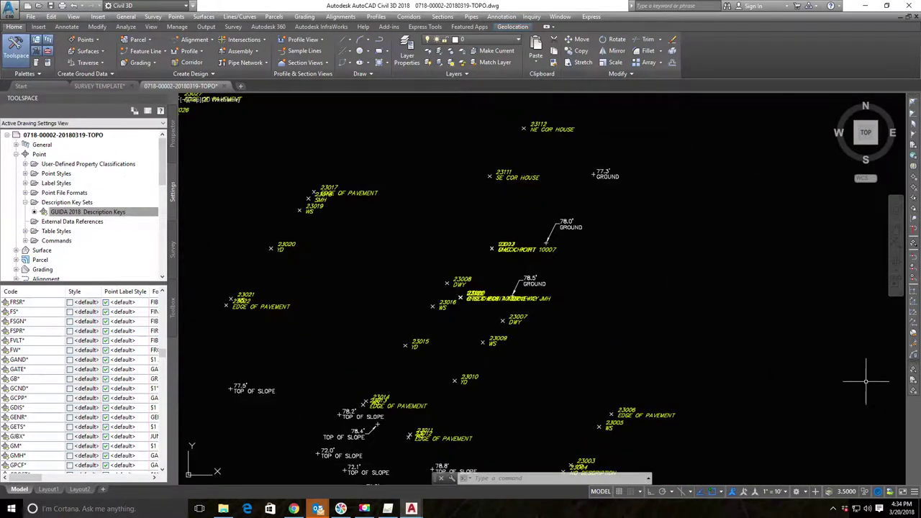